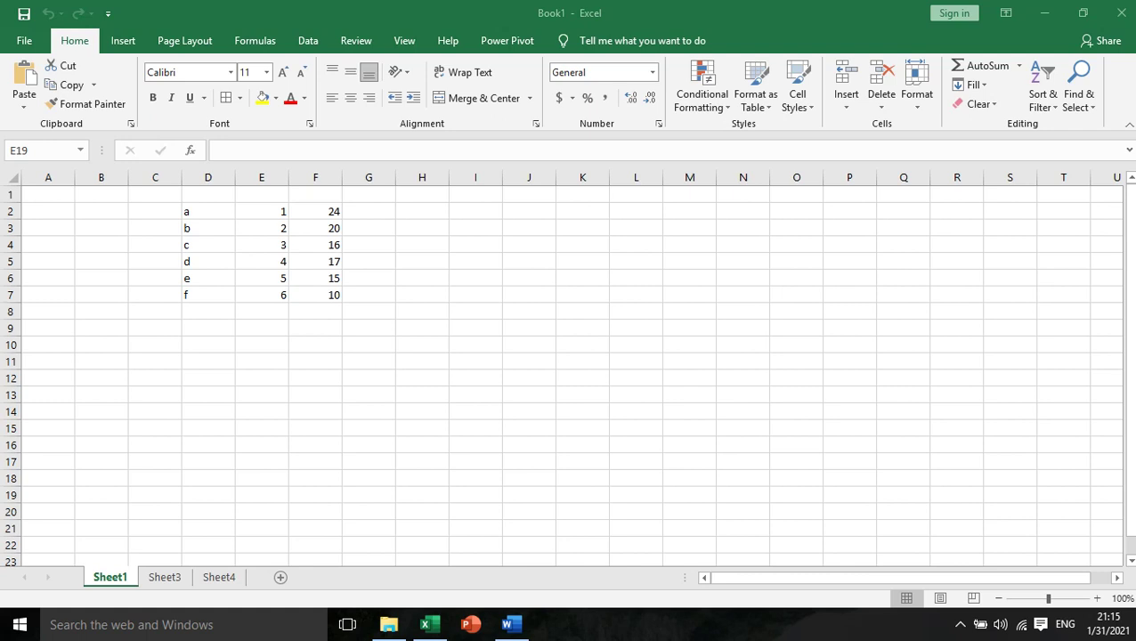
Step: Preview the recommended clustered column, scatter, clustered bar and pie charts for D2:F7 with Quick Analysis
key("alt+Tab")
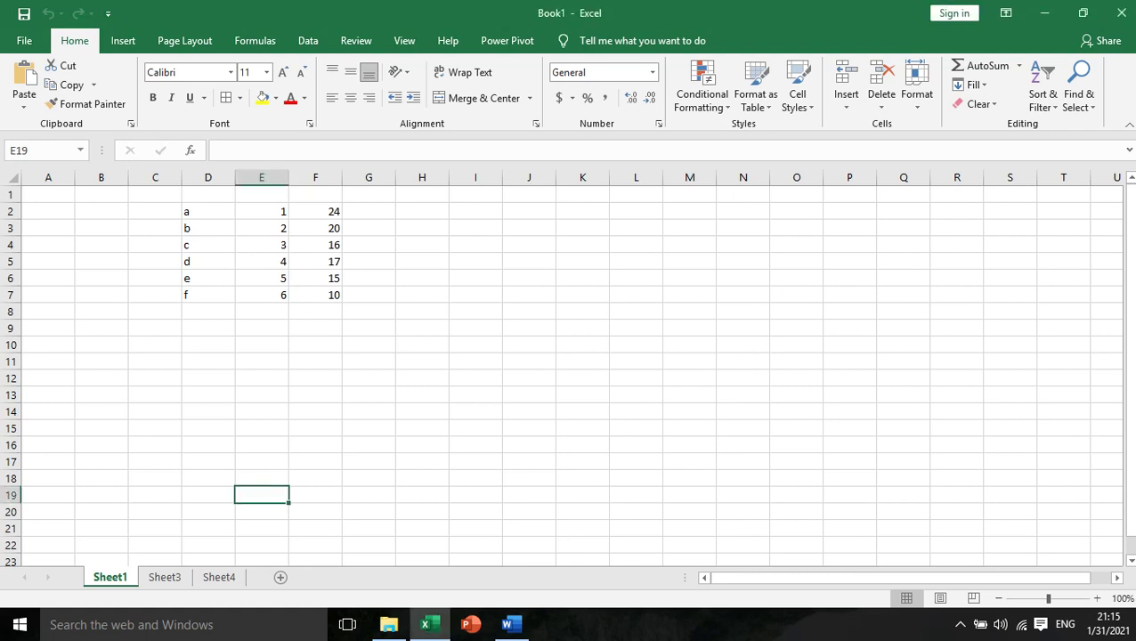
left_click_drag(207, 211, 315, 294)
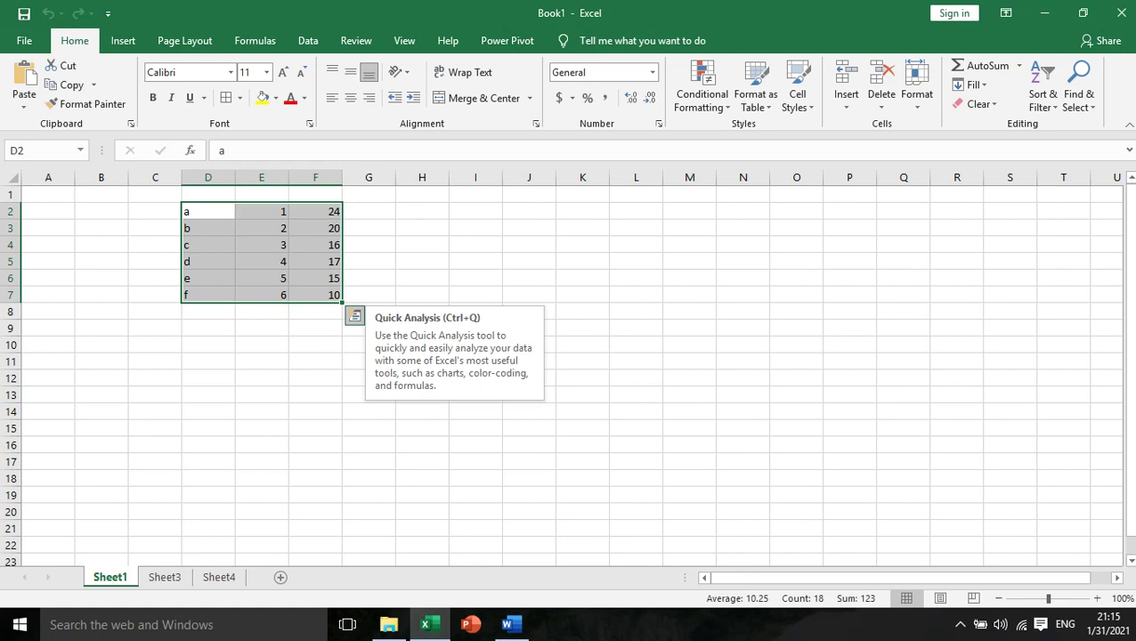
left_click(355, 315)
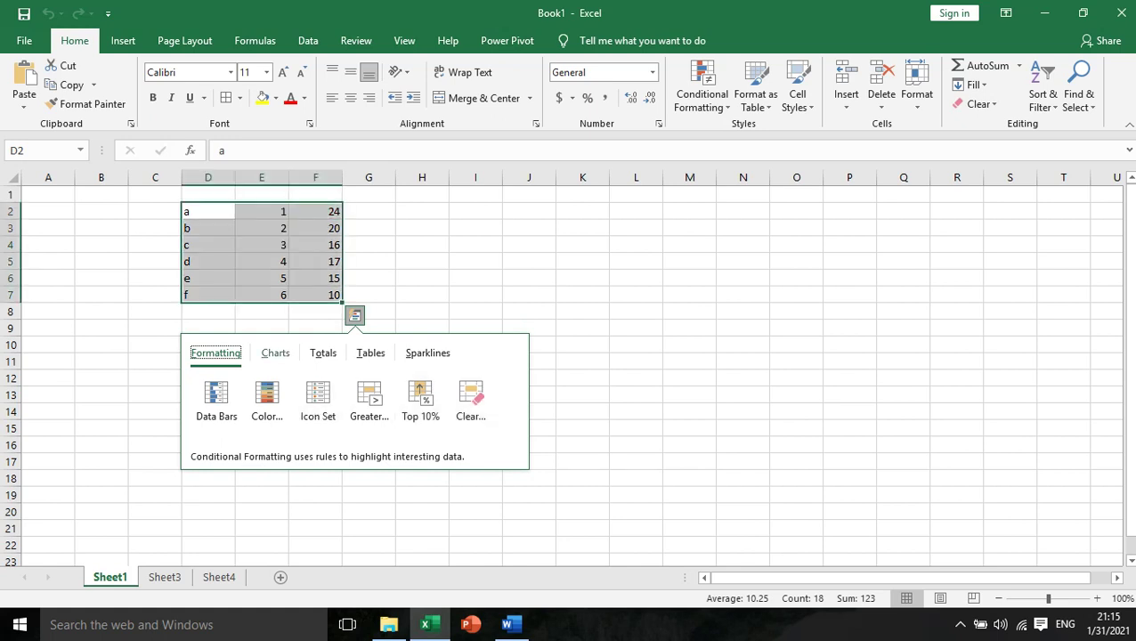
key("Right")
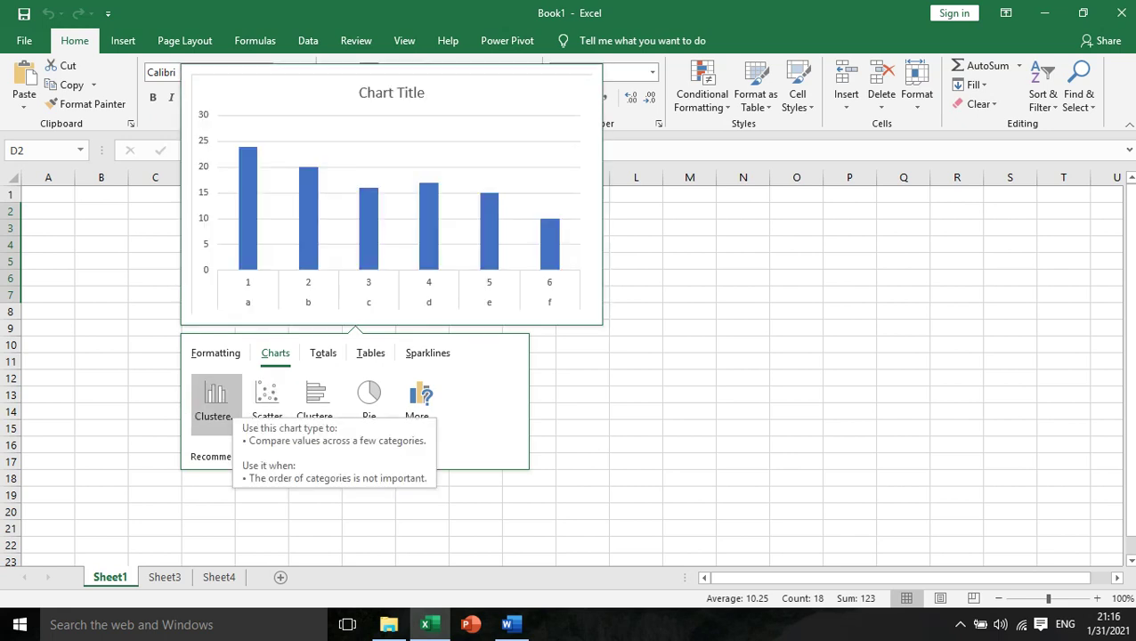
key("Right")
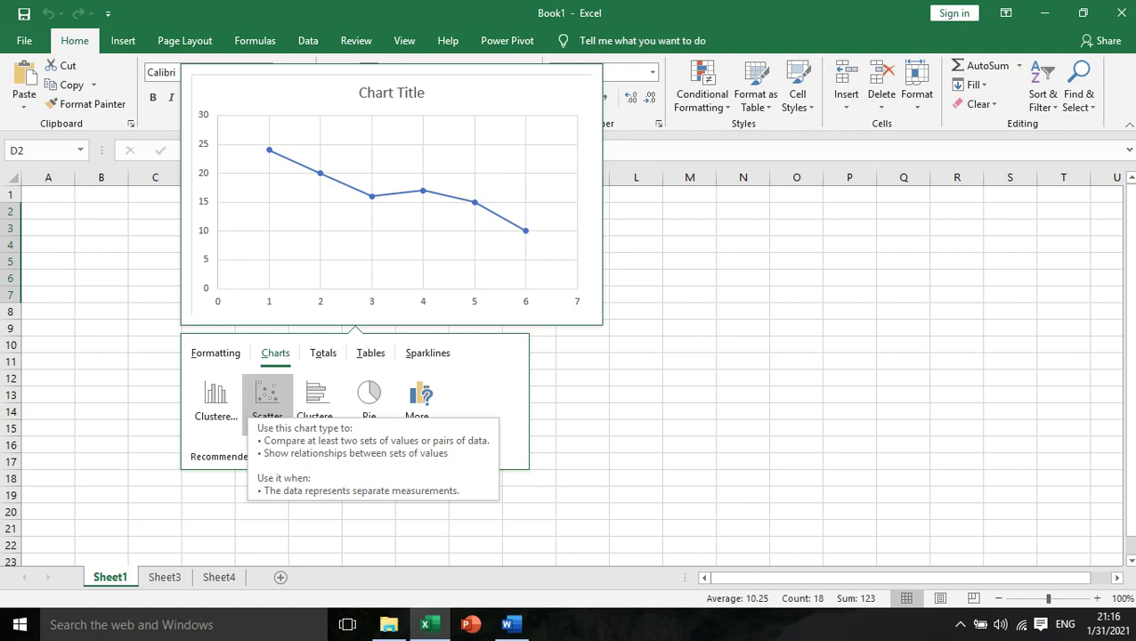
key("Right")
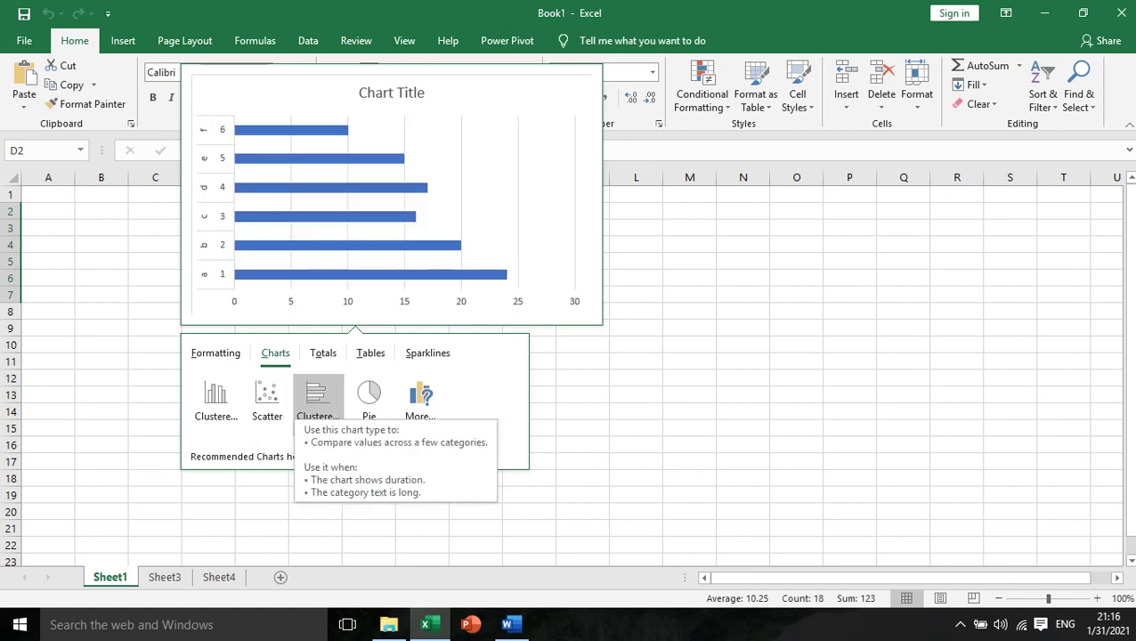
key("Right")
key("Right")
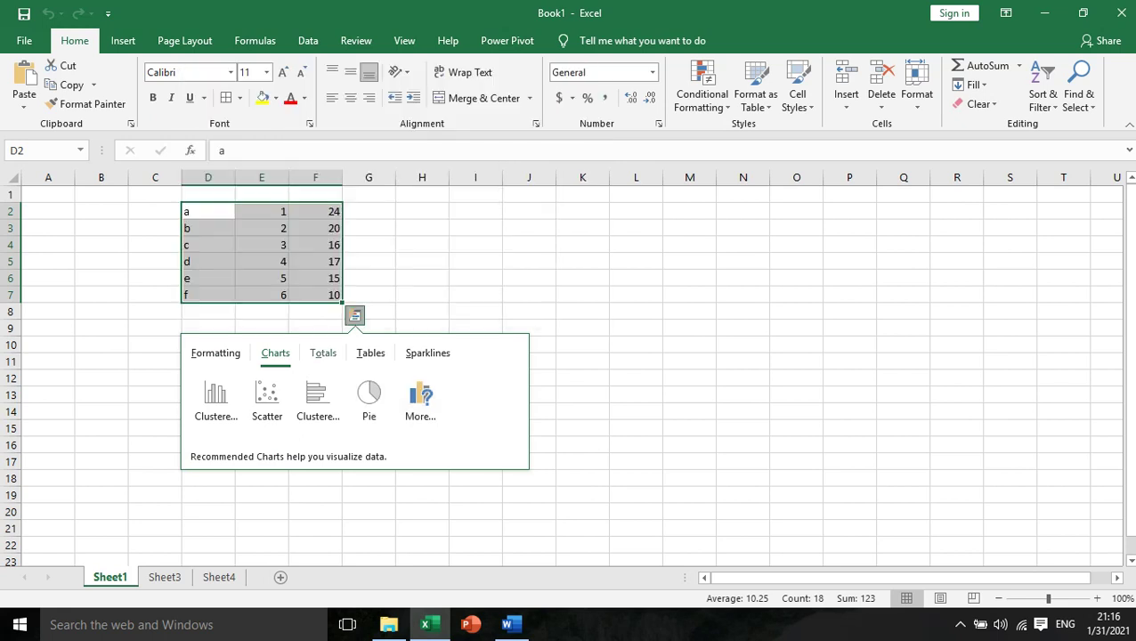
Step: Preview the Quick Analysis totals for D2:F7: Sum, Average, Count, % Total and Running Total
key("o")
key("Right")
key("Right")
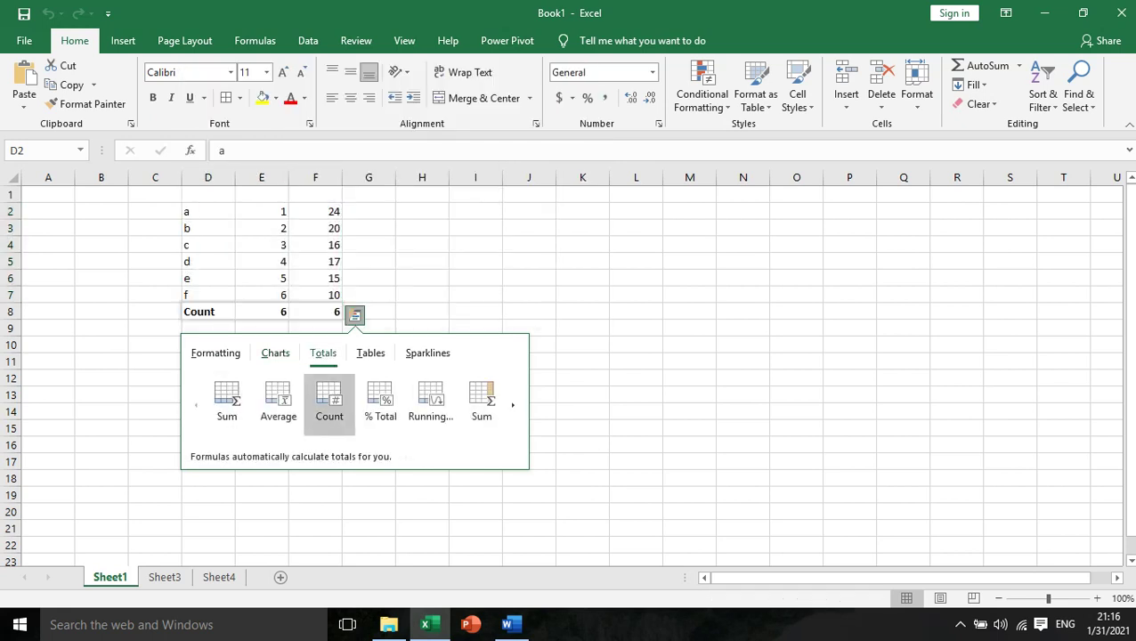
key("Left")
key("Left")
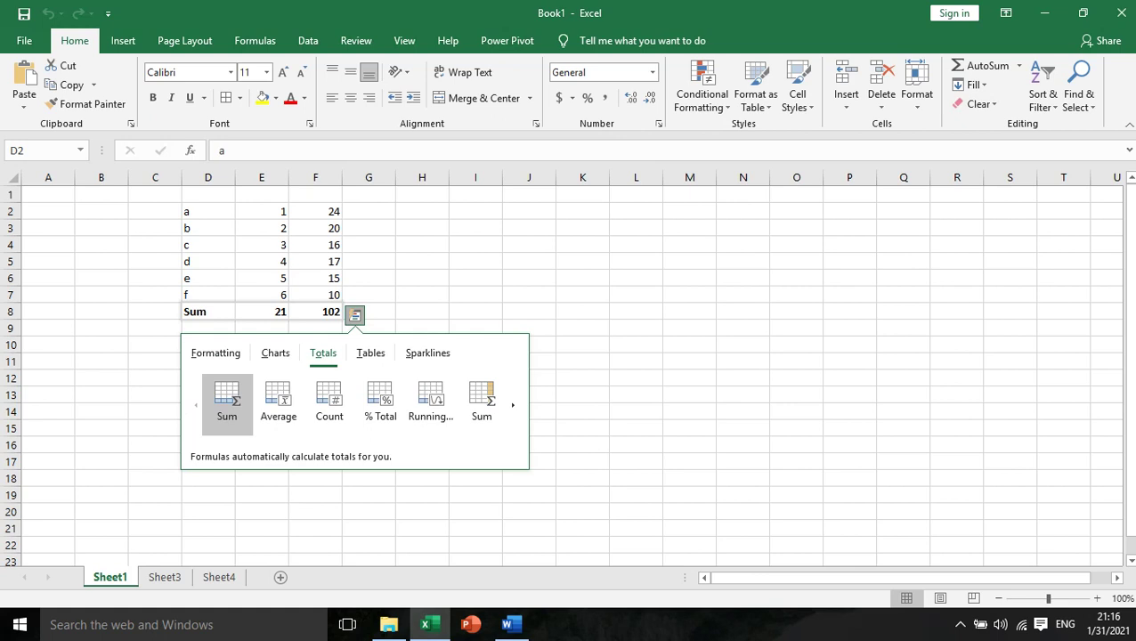
key("Right")
key("Right")
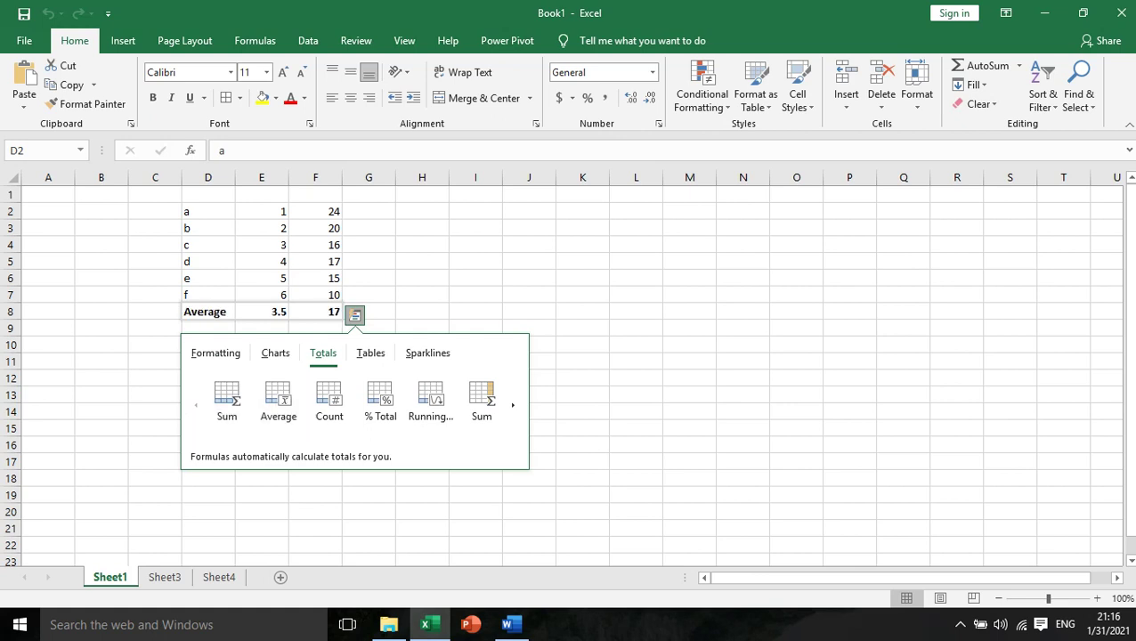
key("Right")
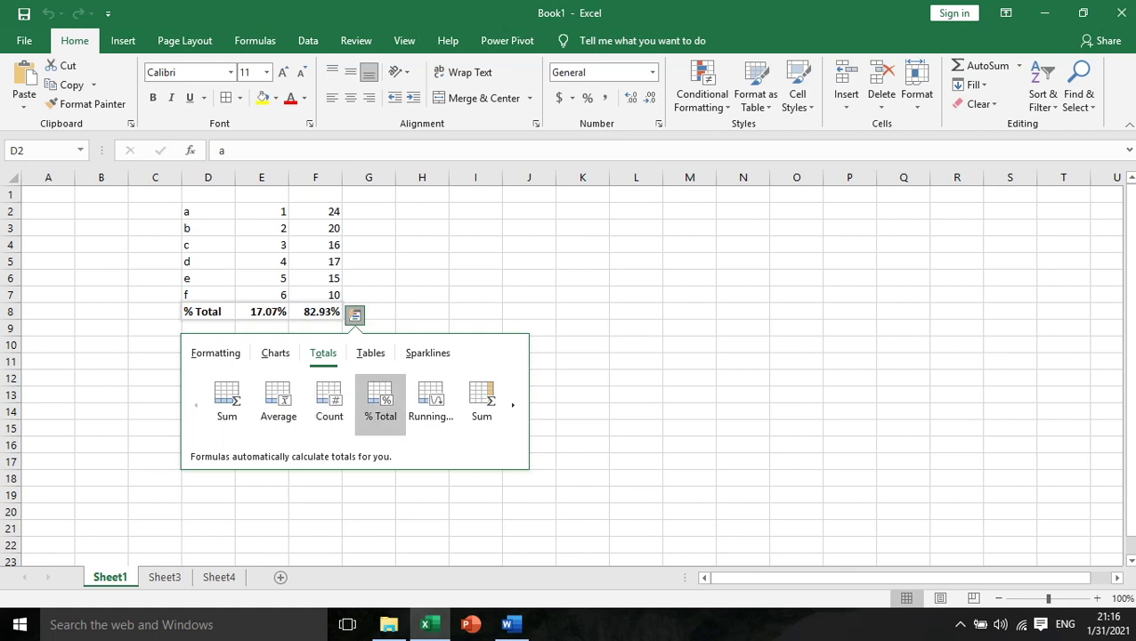
key("Right")
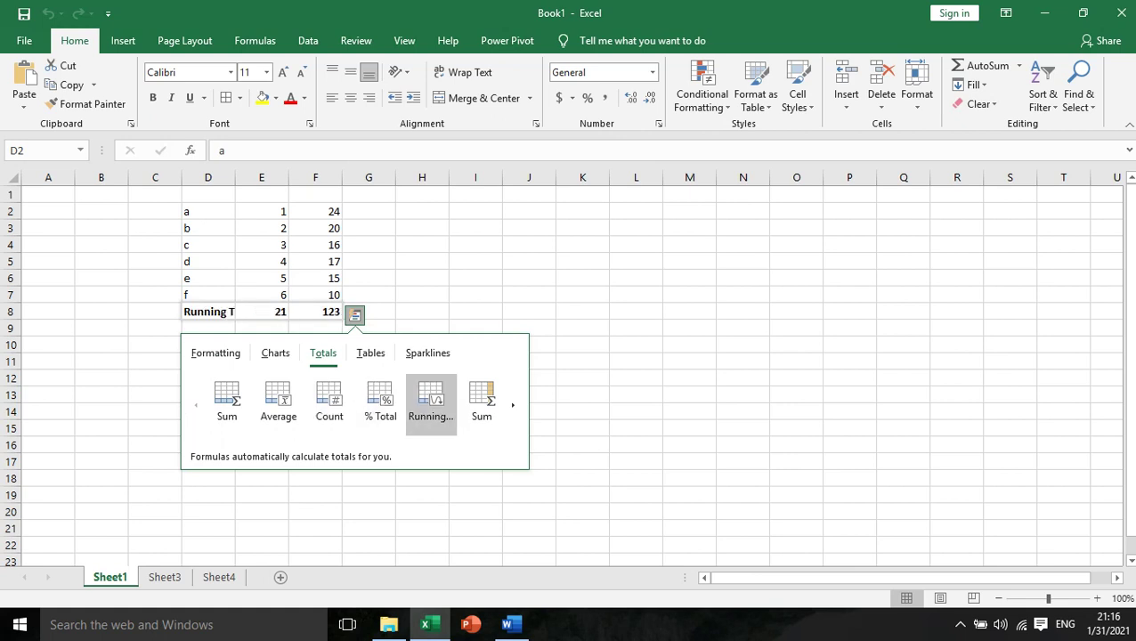
key("Right")
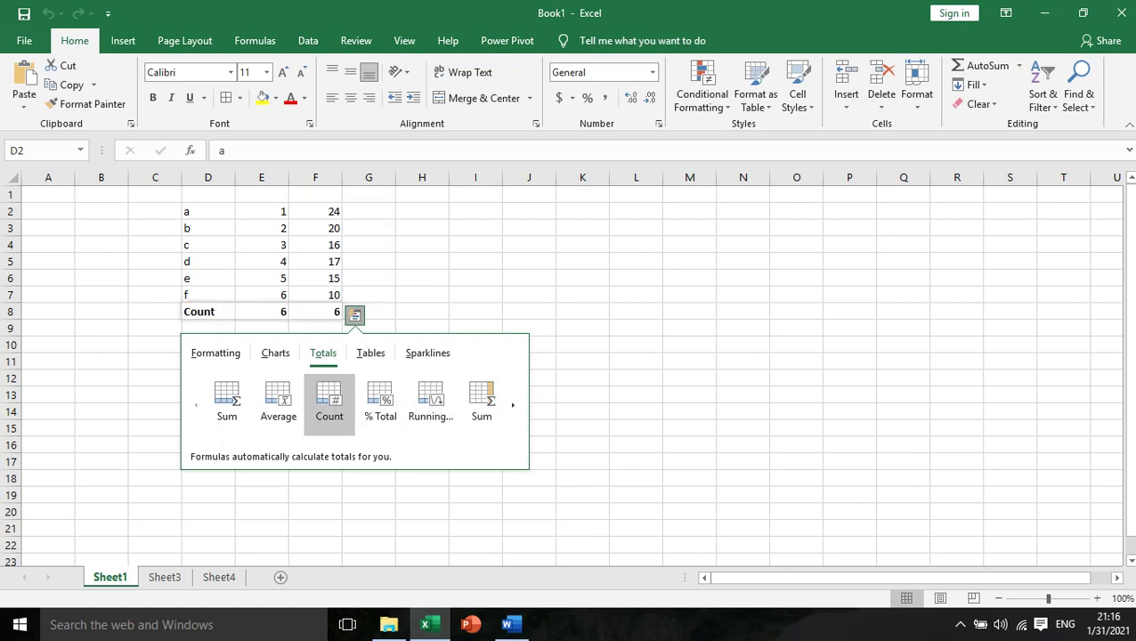
Step: Look over the Quick Analysis table and sparkline options for the data, then close Quick Analysis without applying any
left_click(371, 353)
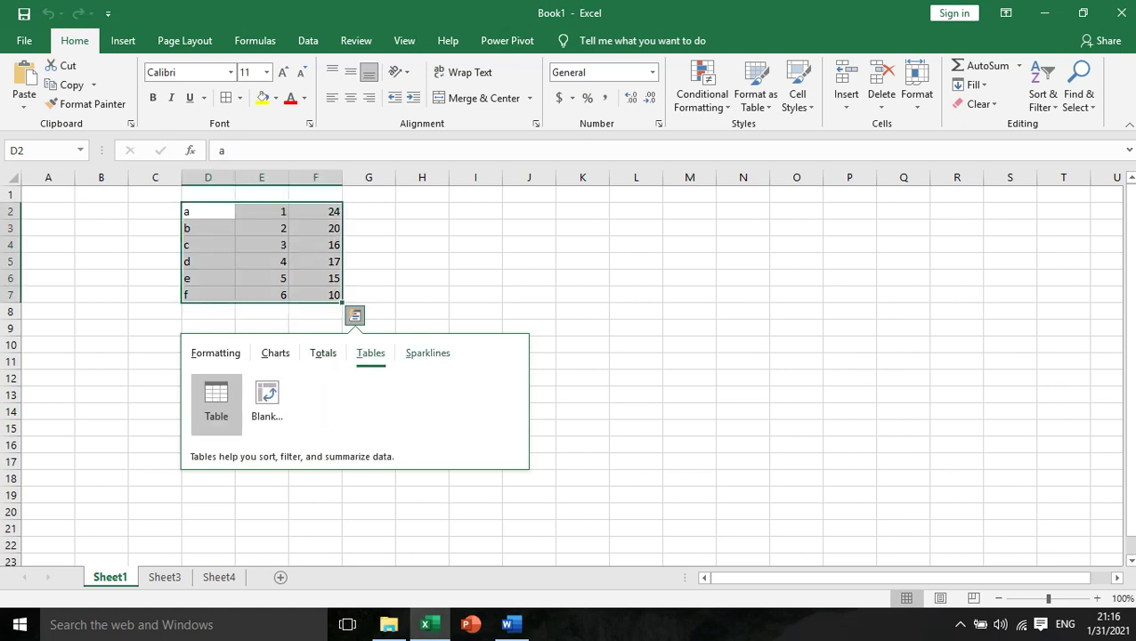
left_click(427, 353)
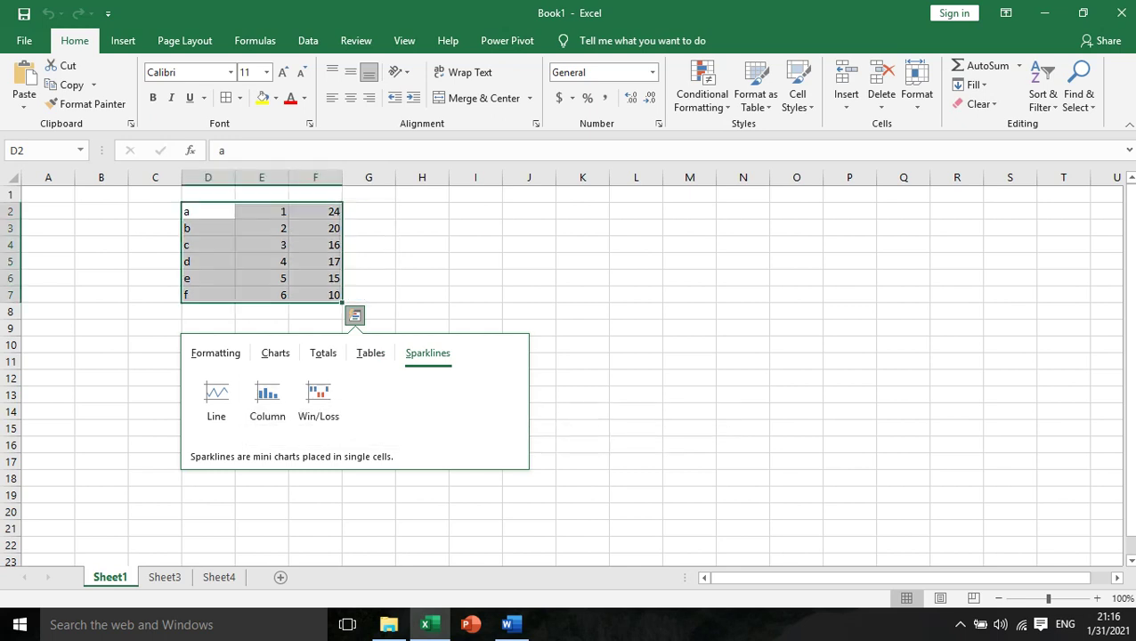
left_click(422, 327)
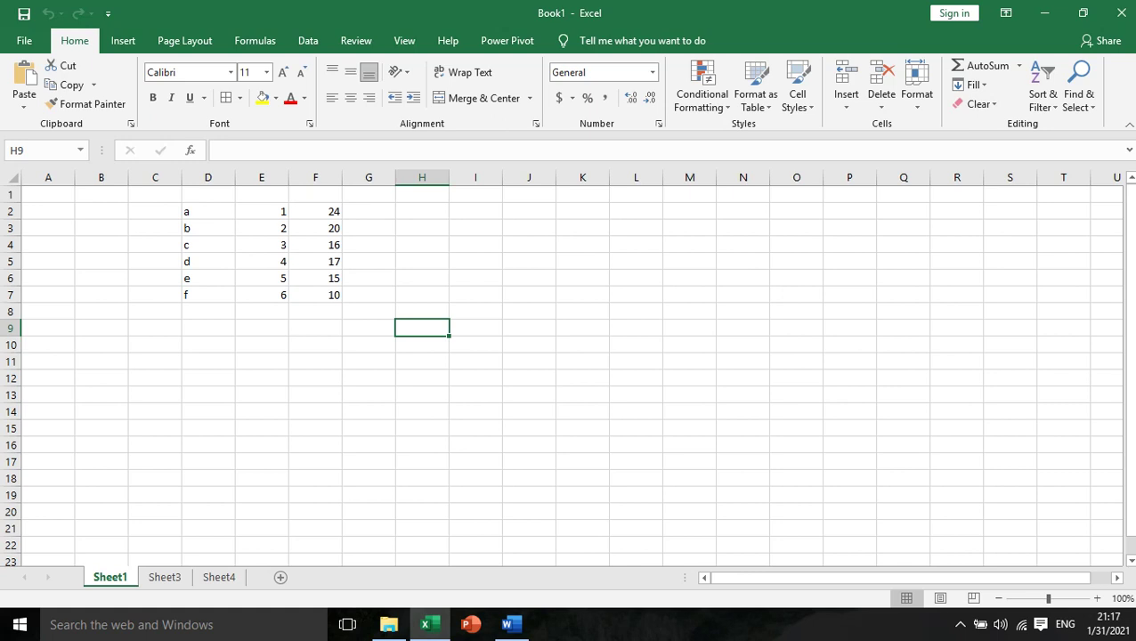
Step: Copy the range D2:F7 and paste it transposed at cell H2 using Paste Special
left_click_drag(207, 211, 316, 294)
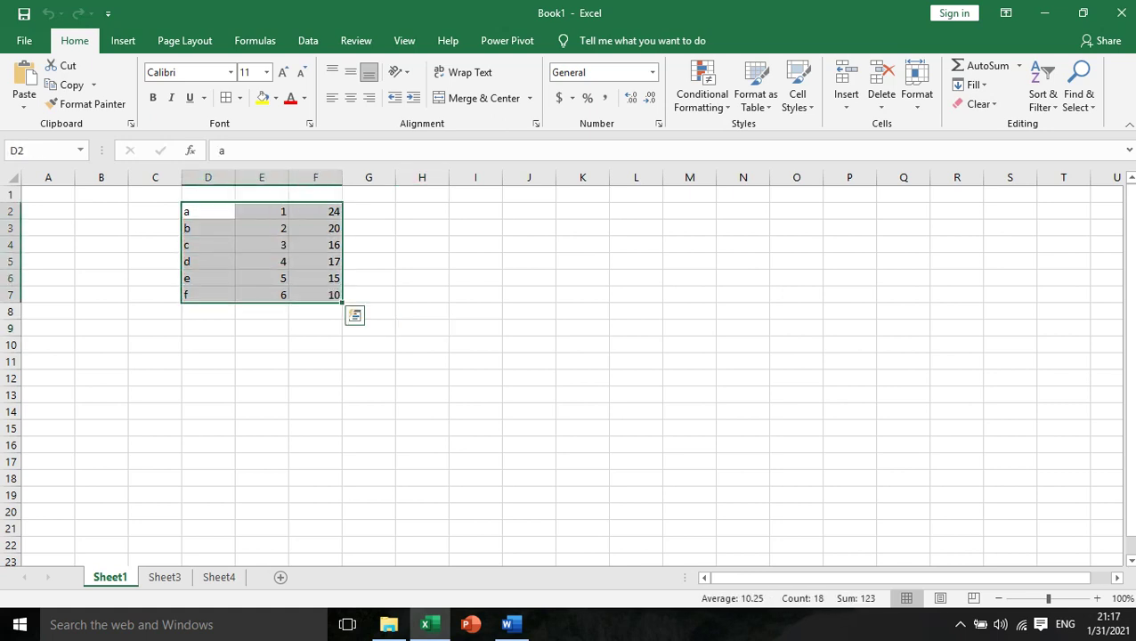
right_click(324, 228)
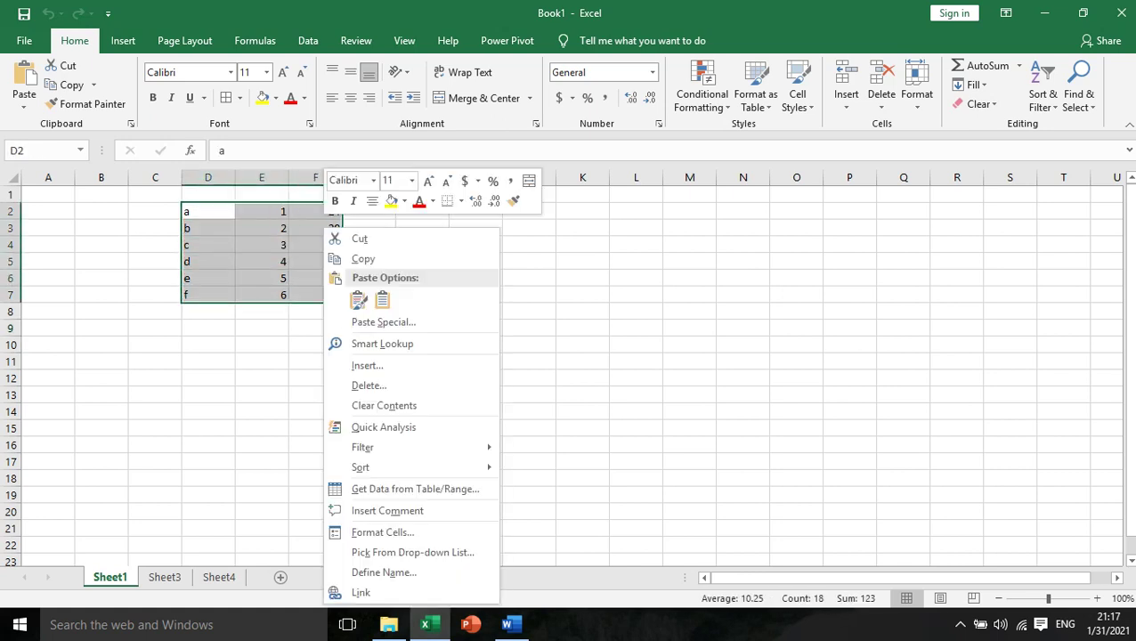
left_click(364, 258)
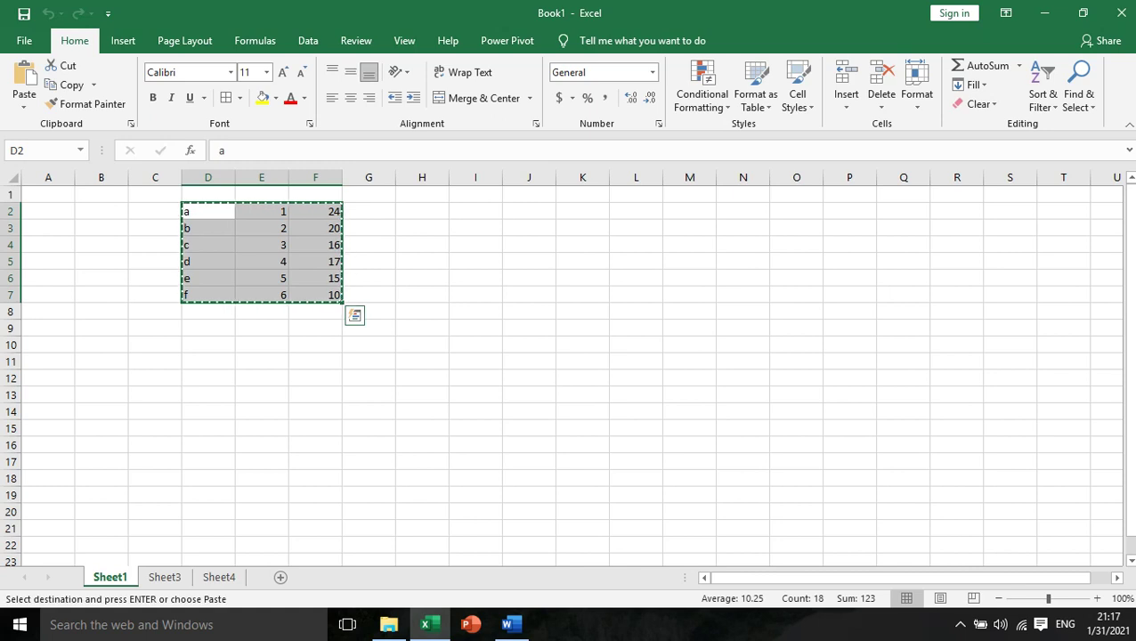
right_click(445, 212)
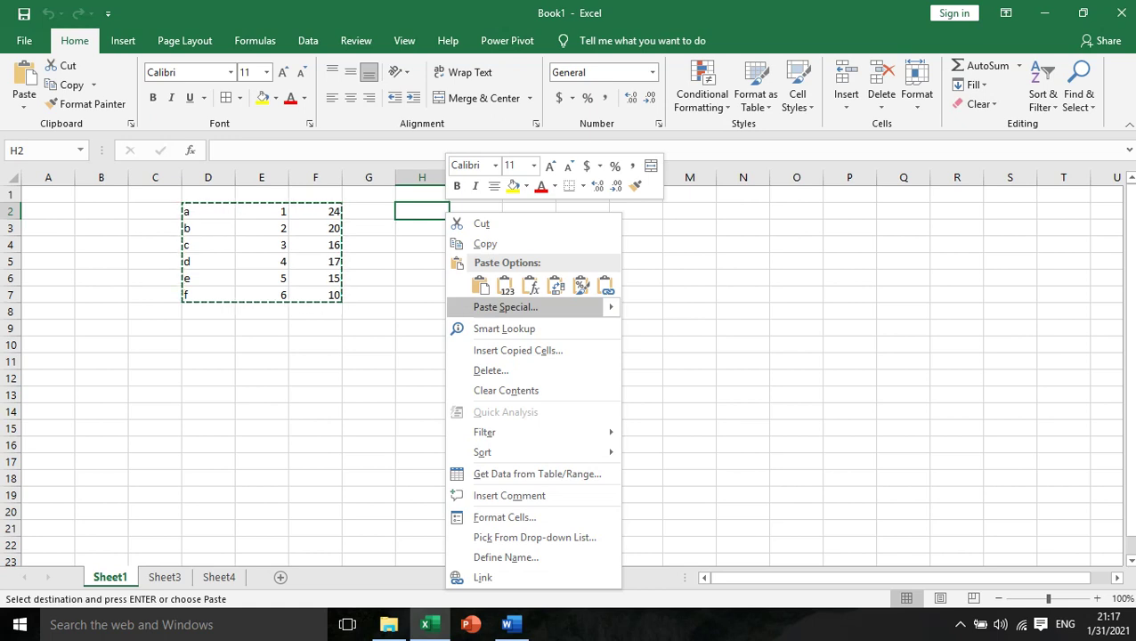
left_click(505, 306)
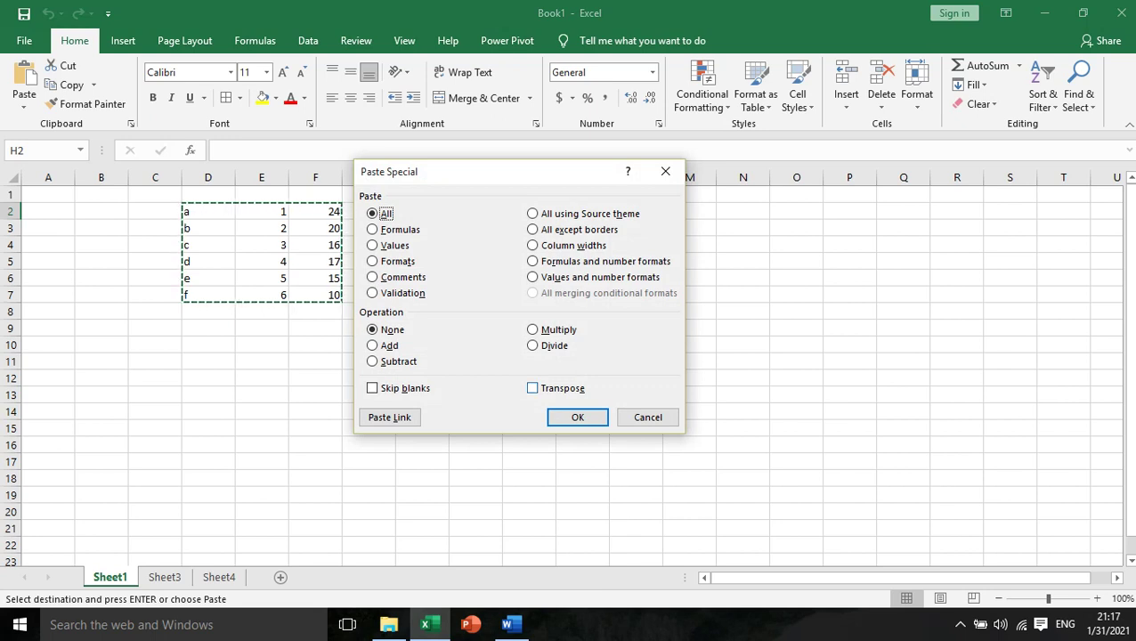
left_click(533, 388)
left_click(533, 388)
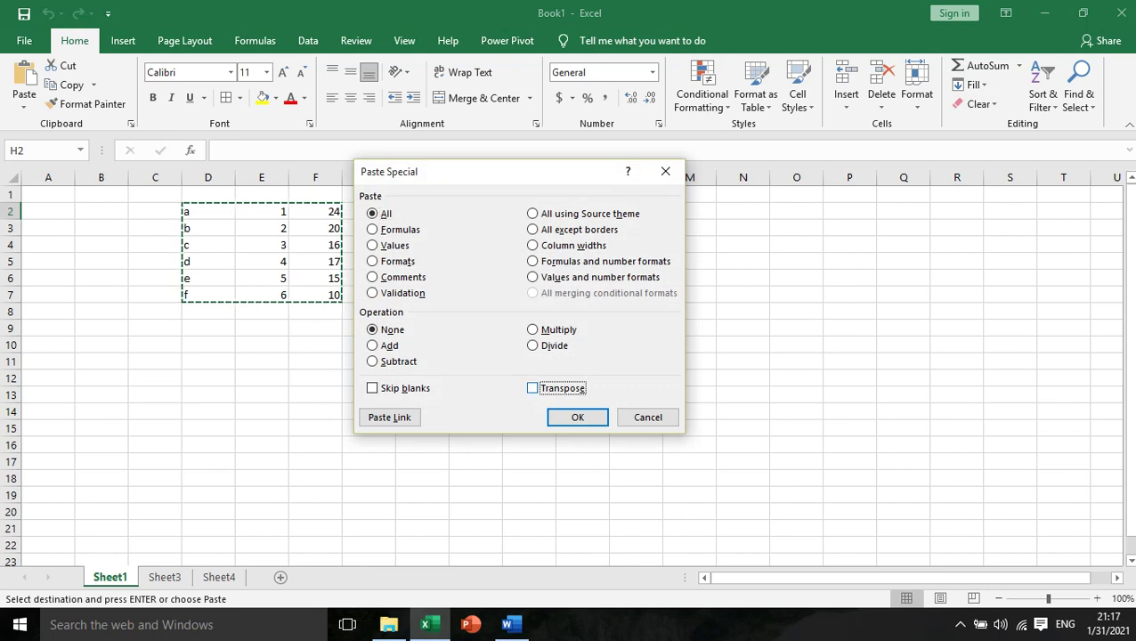
left_click(533, 388)
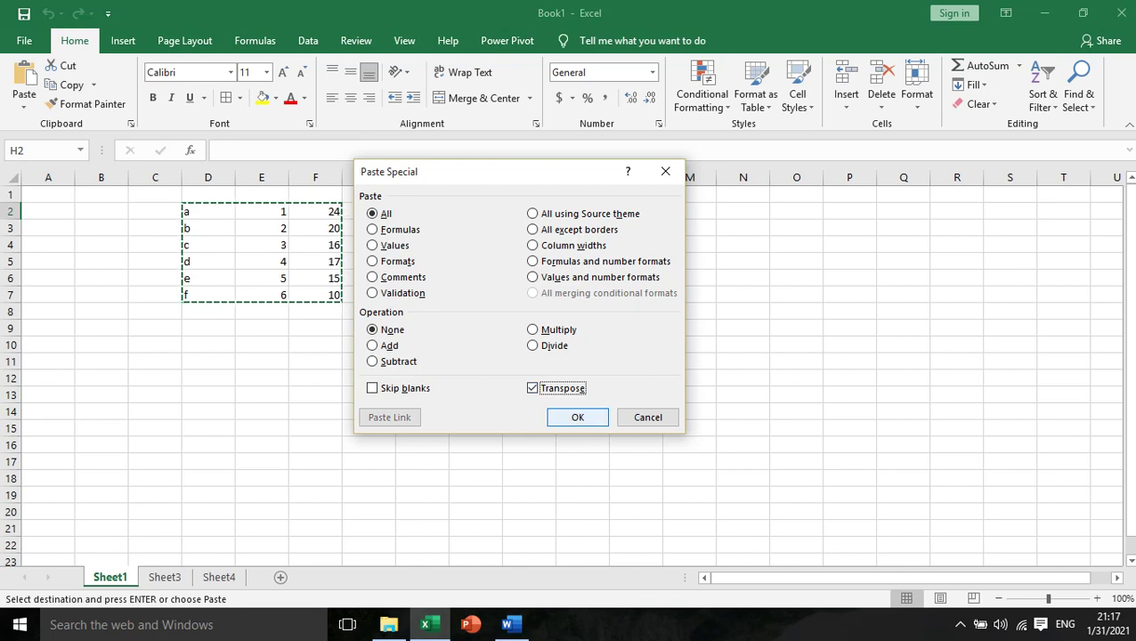
left_click(577, 418)
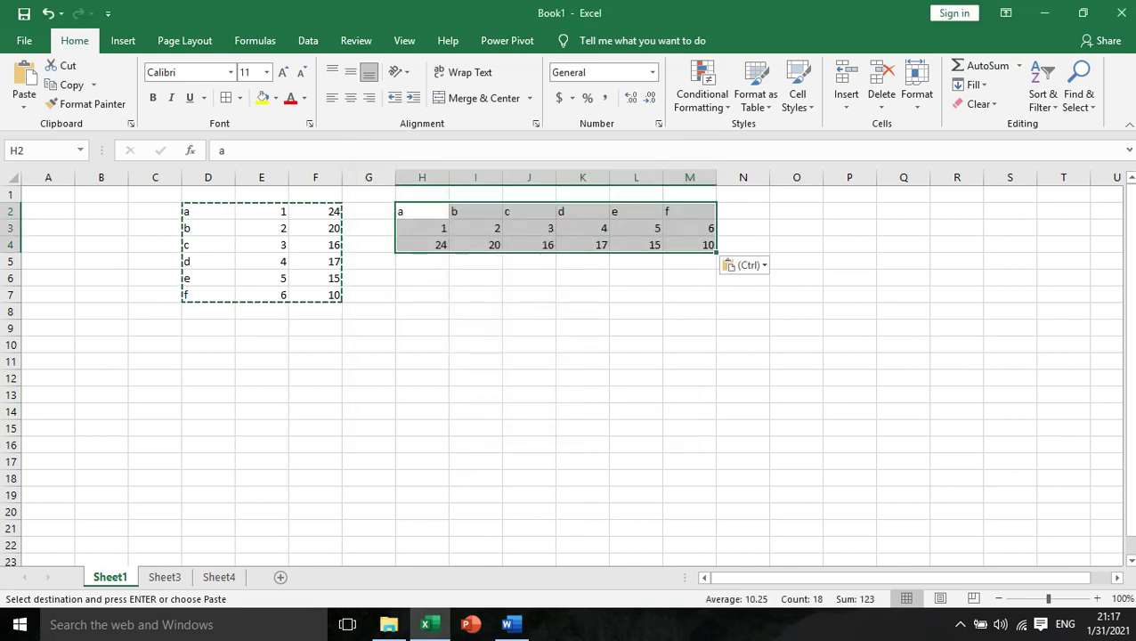
Step: Center the contents of the transposed table in H2:M4 horizontally and deselect the range
left_click(350, 97)
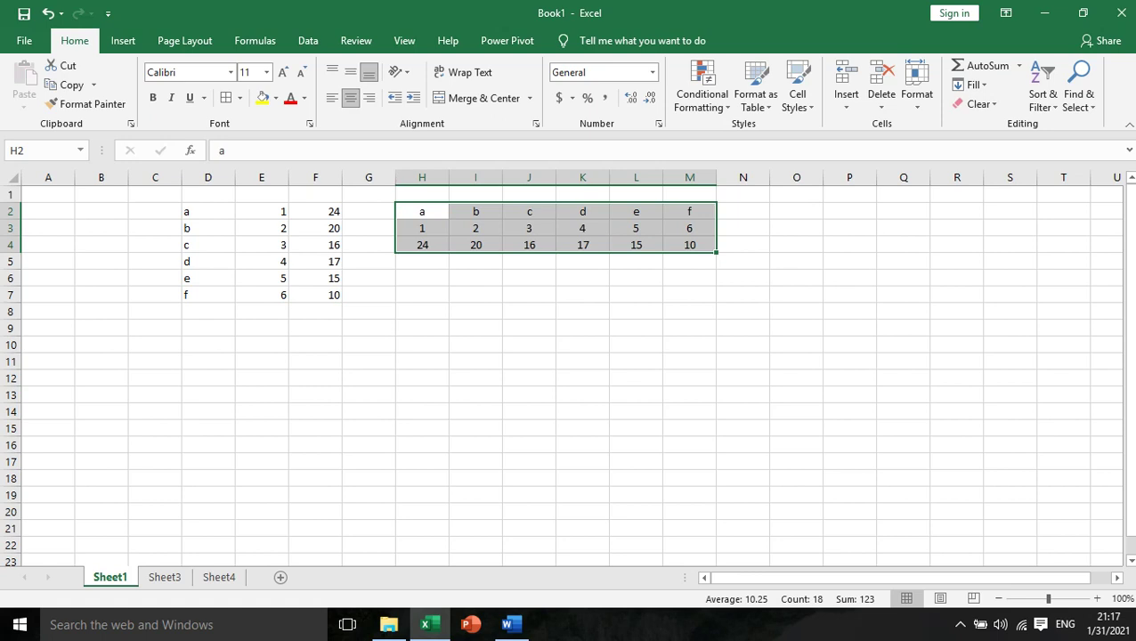
left_click(422, 295)
left_click(422, 228)
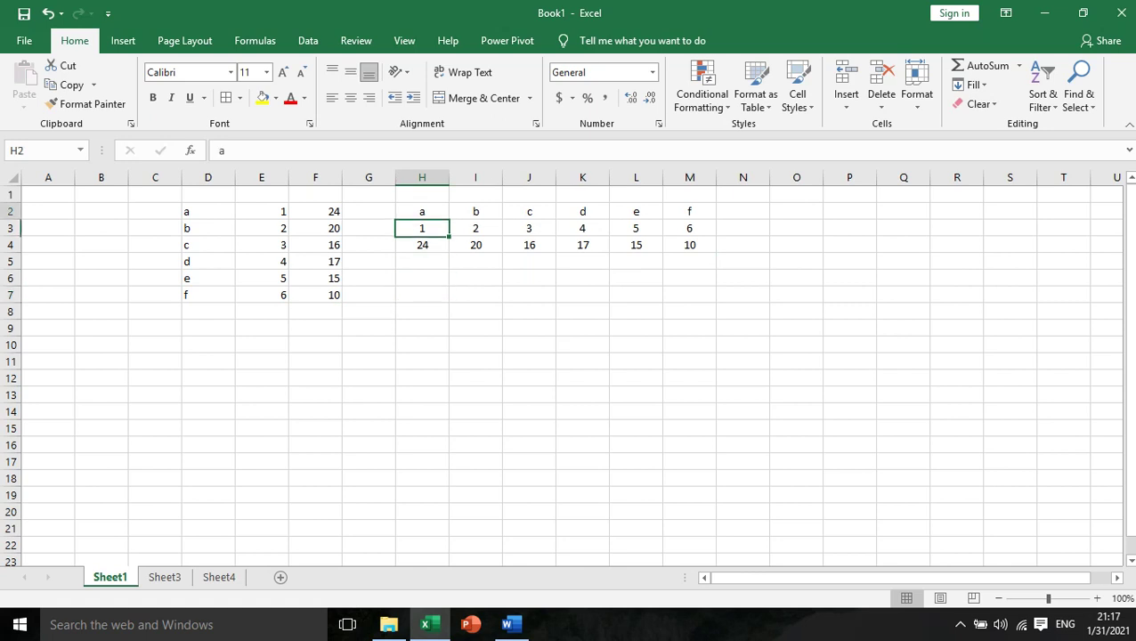
Step: Copy the horizontal table H2:M4 and paste it transposed at cell H7 using Paste Special
left_click_drag(422, 211, 689, 245)
right_click(686, 228)
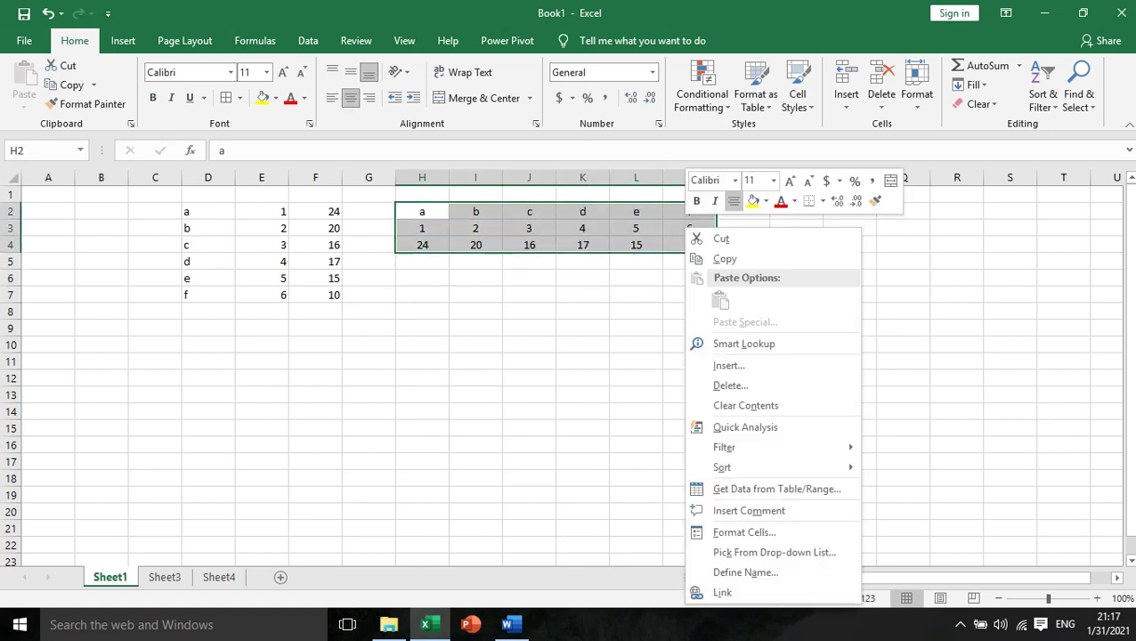
left_click(717, 258)
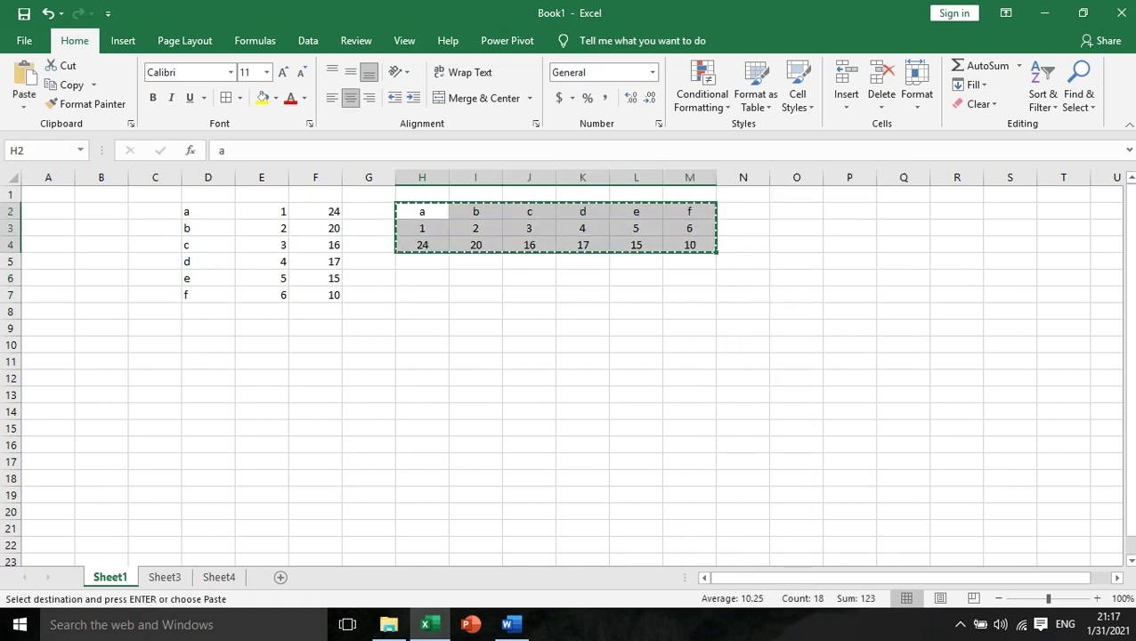
right_click(430, 294)
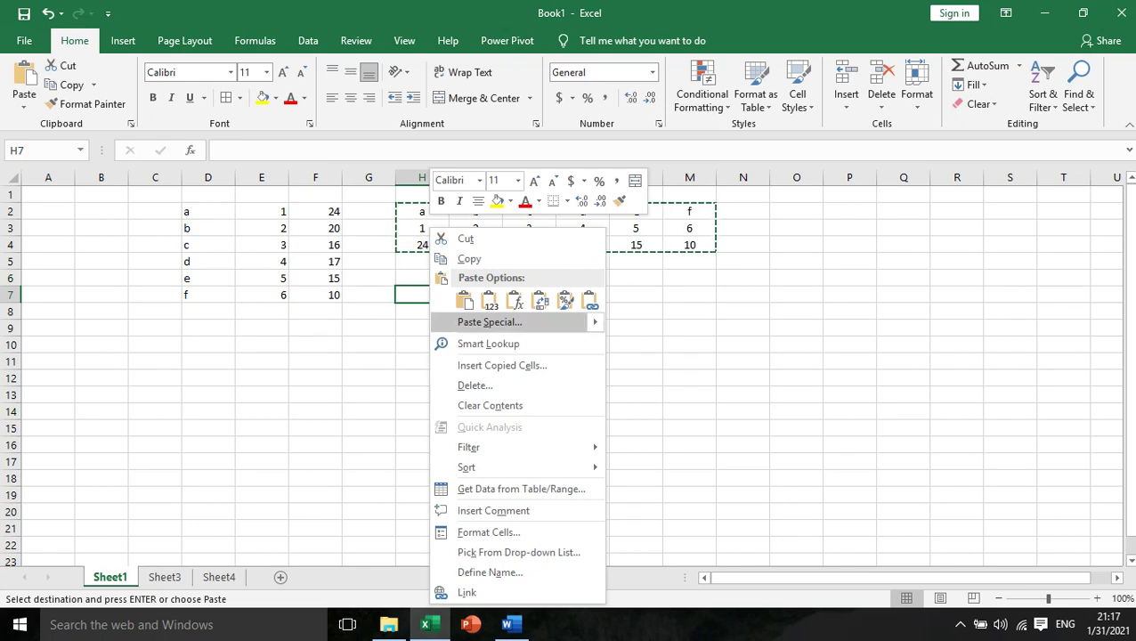
left_click(489, 321)
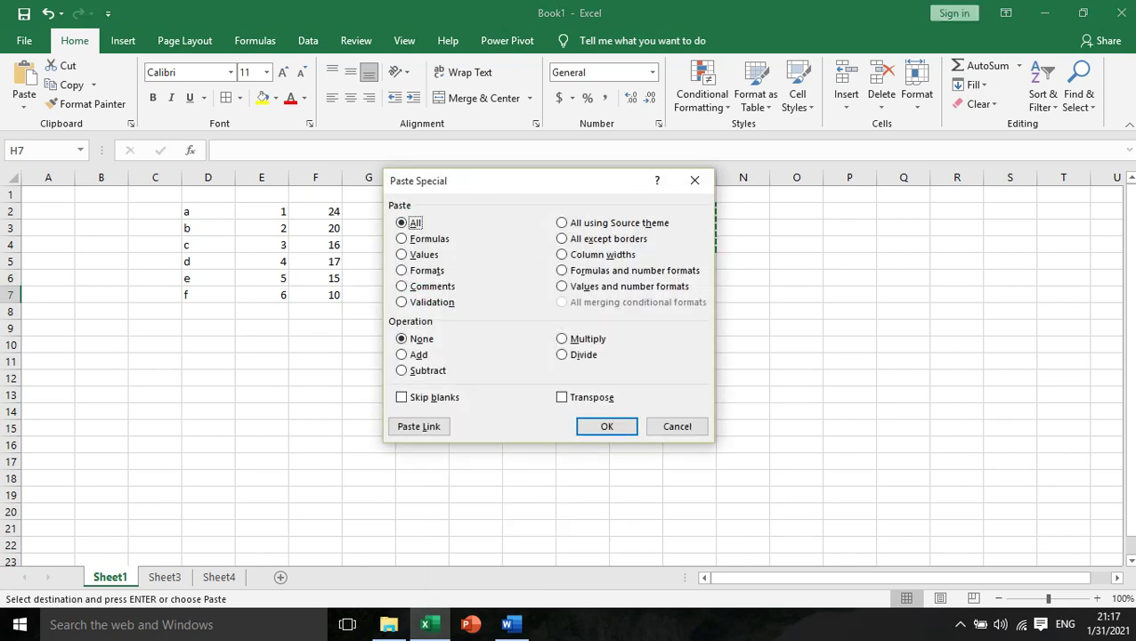
left_click(562, 397)
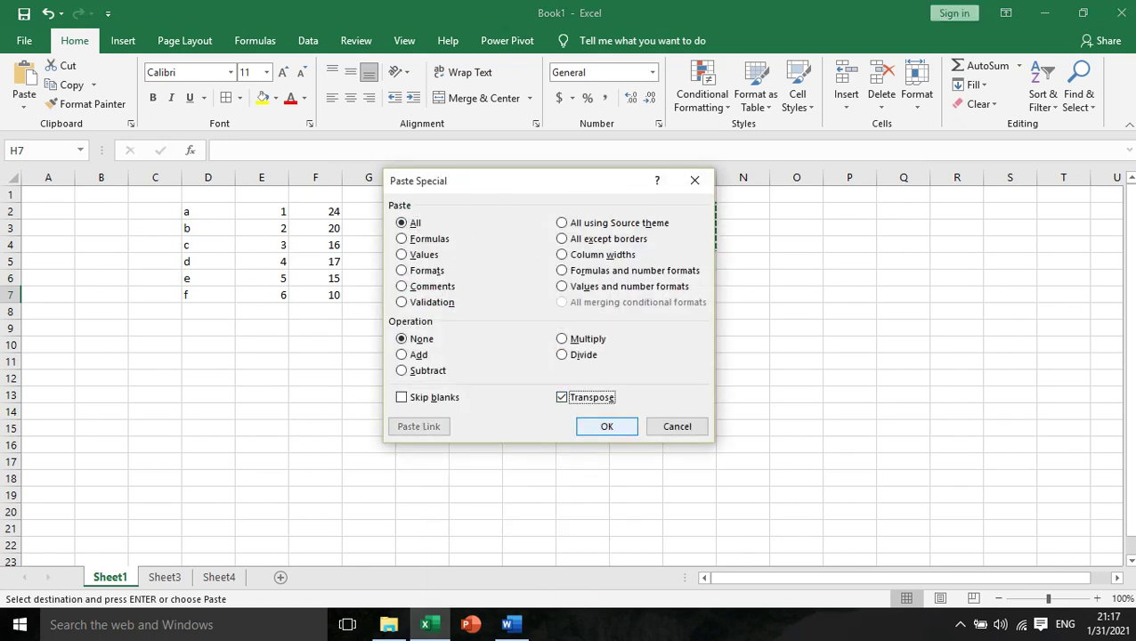
left_click(606, 425)
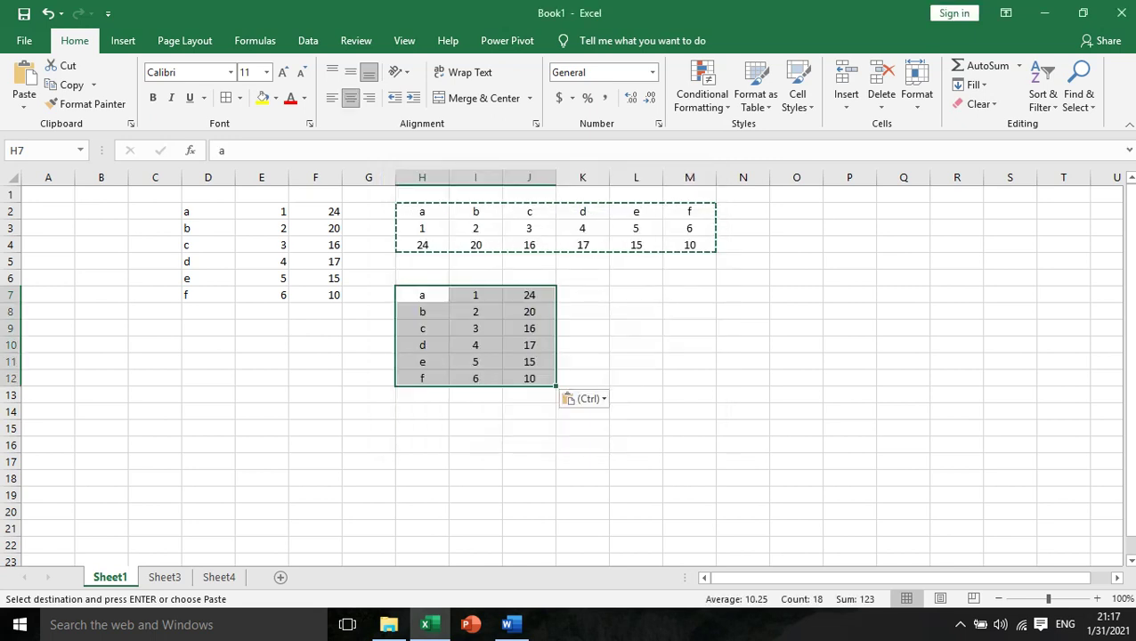
Step: Copy the horizontal table H2:M4 and paste it in the same layout at cell M7
right_click(605, 229)
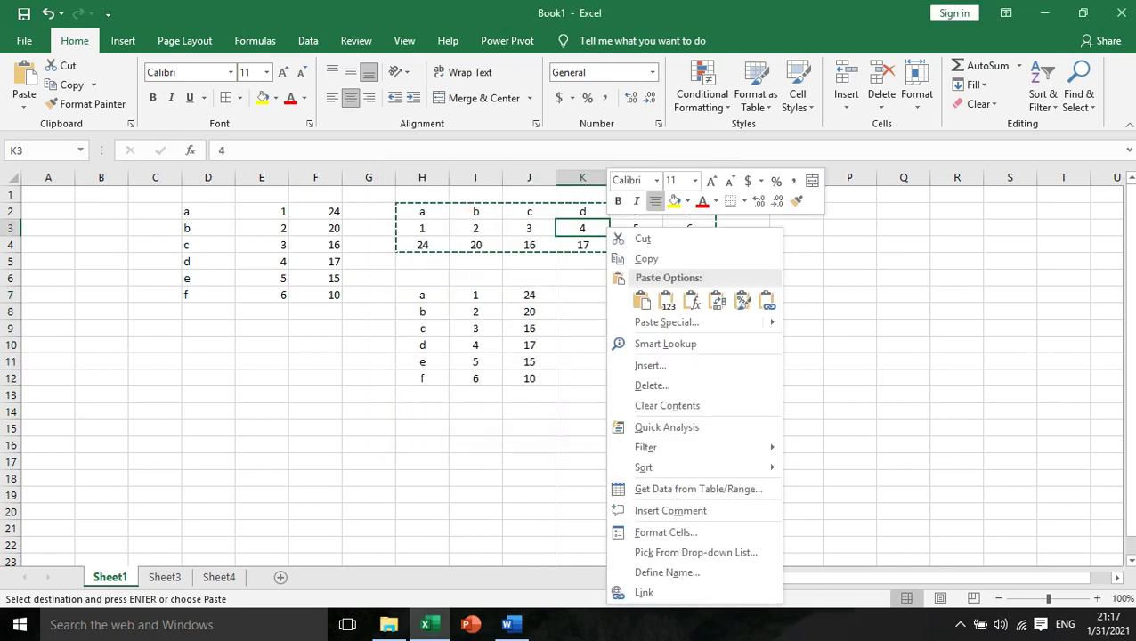
key("Escape")
left_click_drag(422, 211, 694, 240)
right_click(694, 230)
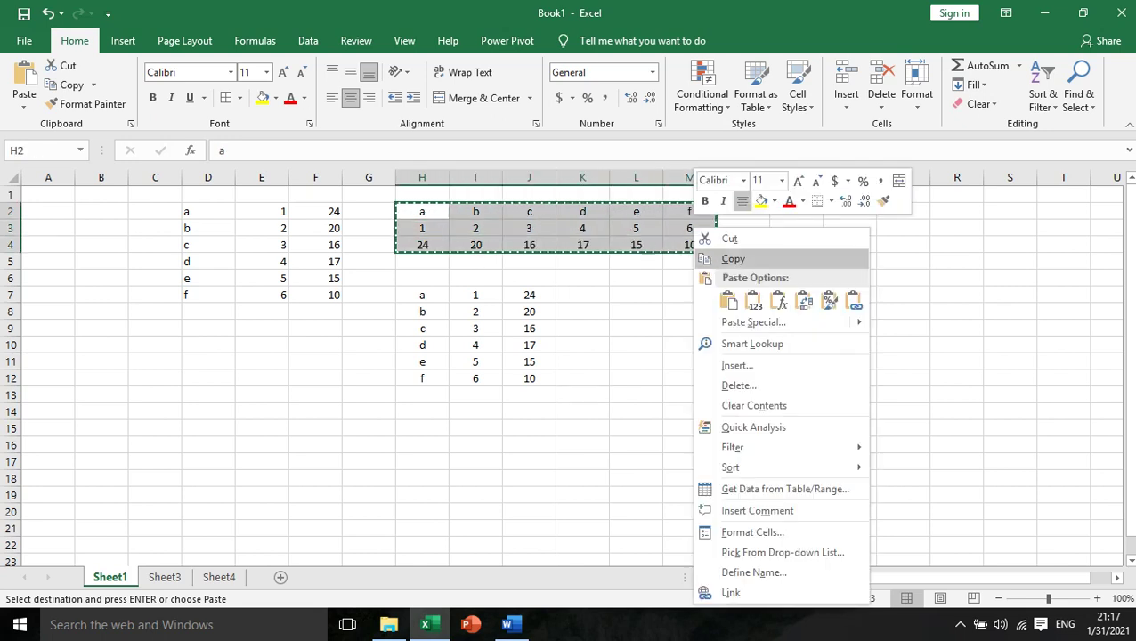
left_click(732, 258)
left_click(691, 294)
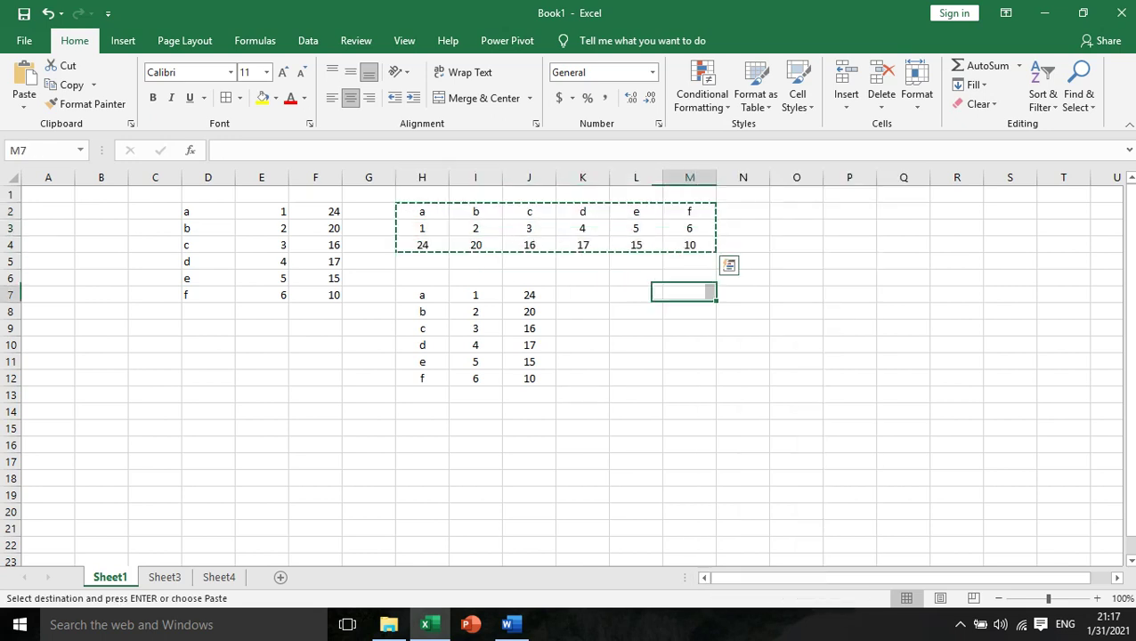
right_click(693, 295)
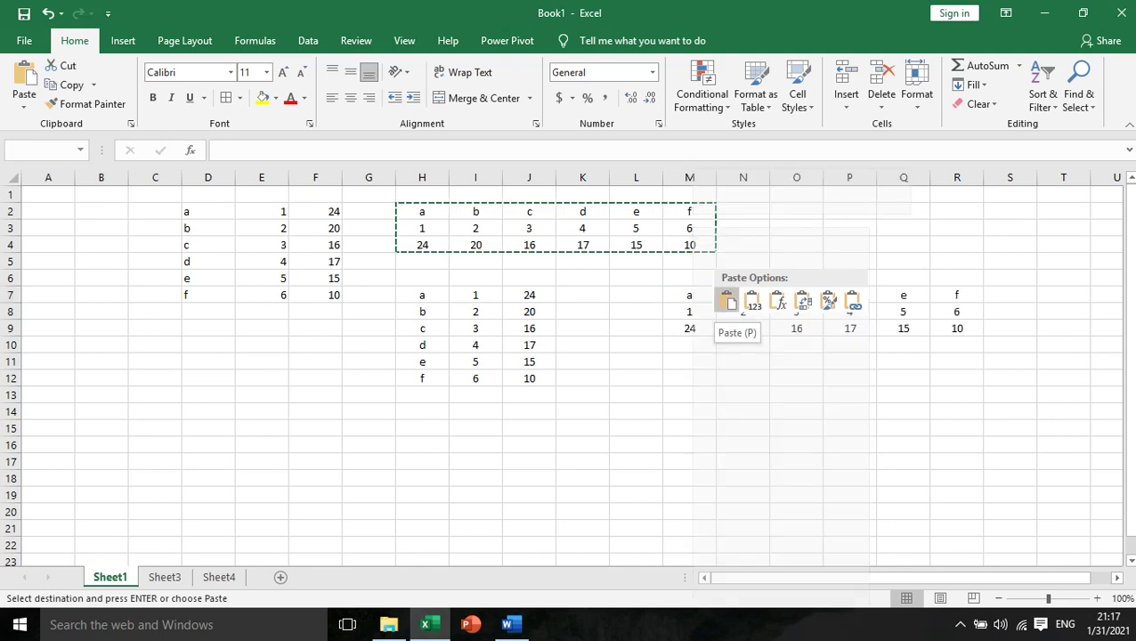
left_click(727, 301)
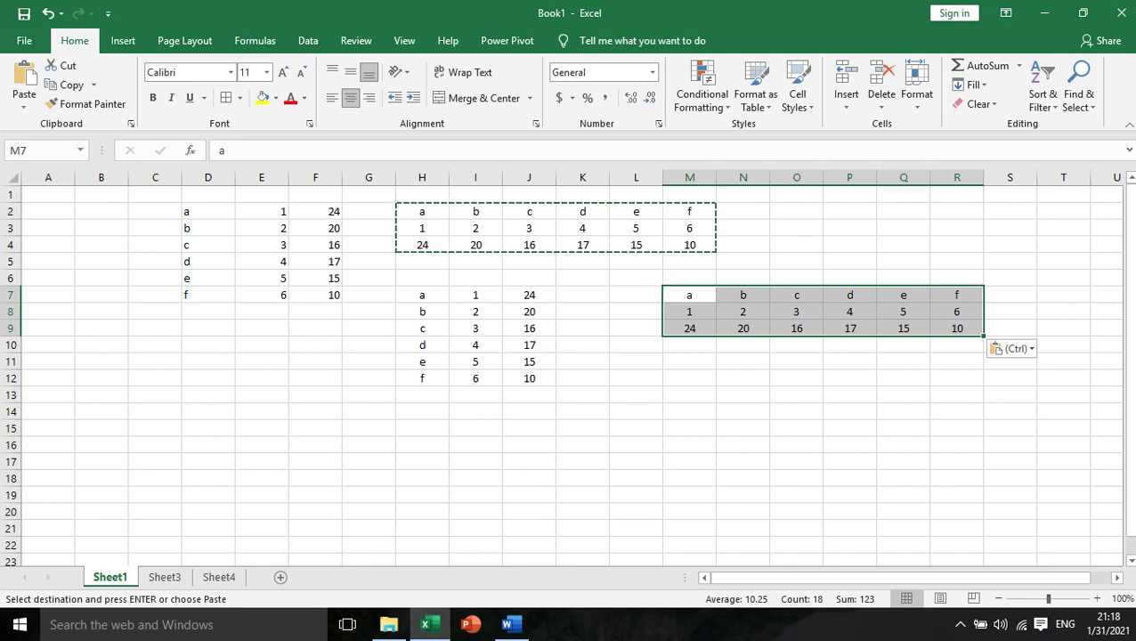
Step: Delete the contents of the three copied tables in M7:R9, H2:M4 and H7:J12
key("Delete")
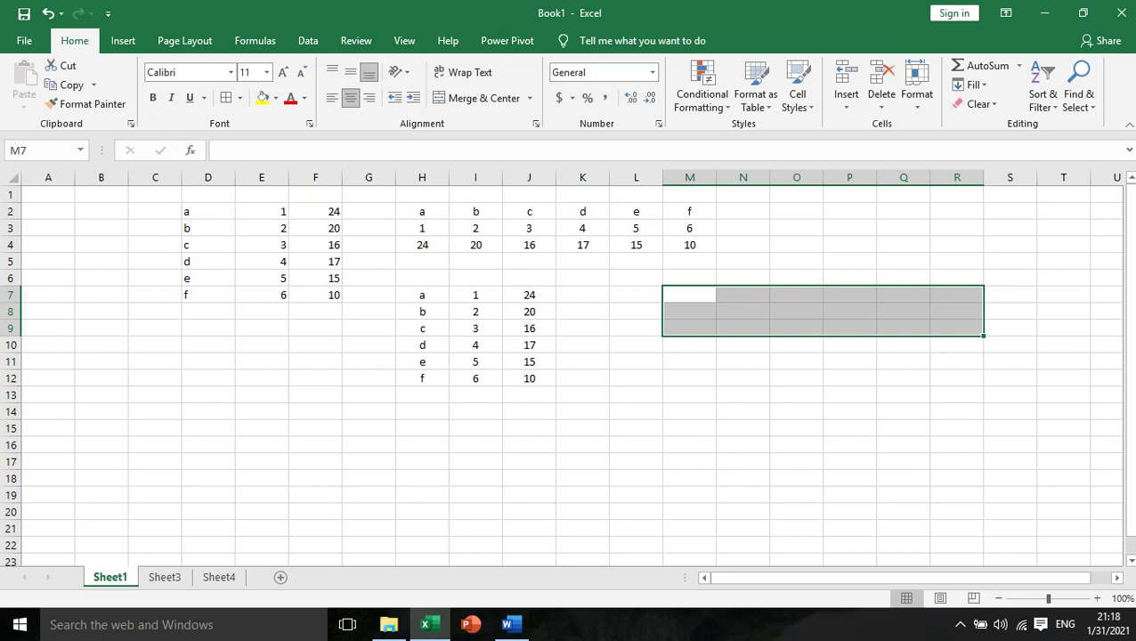
left_click_drag(422, 211, 689, 245)
key("Delete")
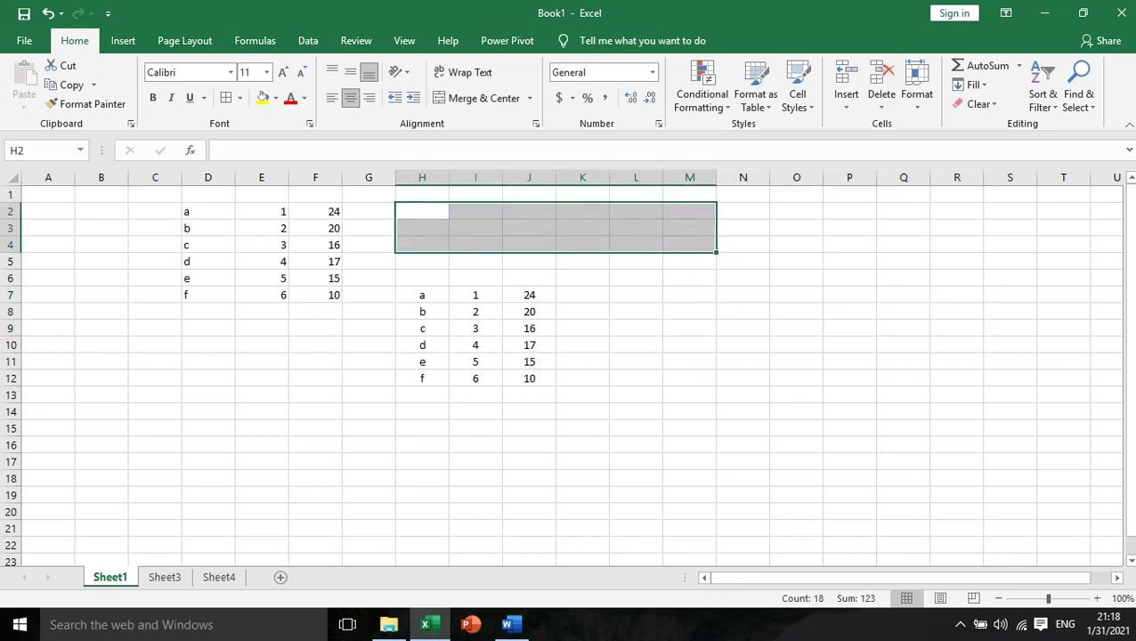
left_click_drag(422, 295, 529, 378)
key("Delete")
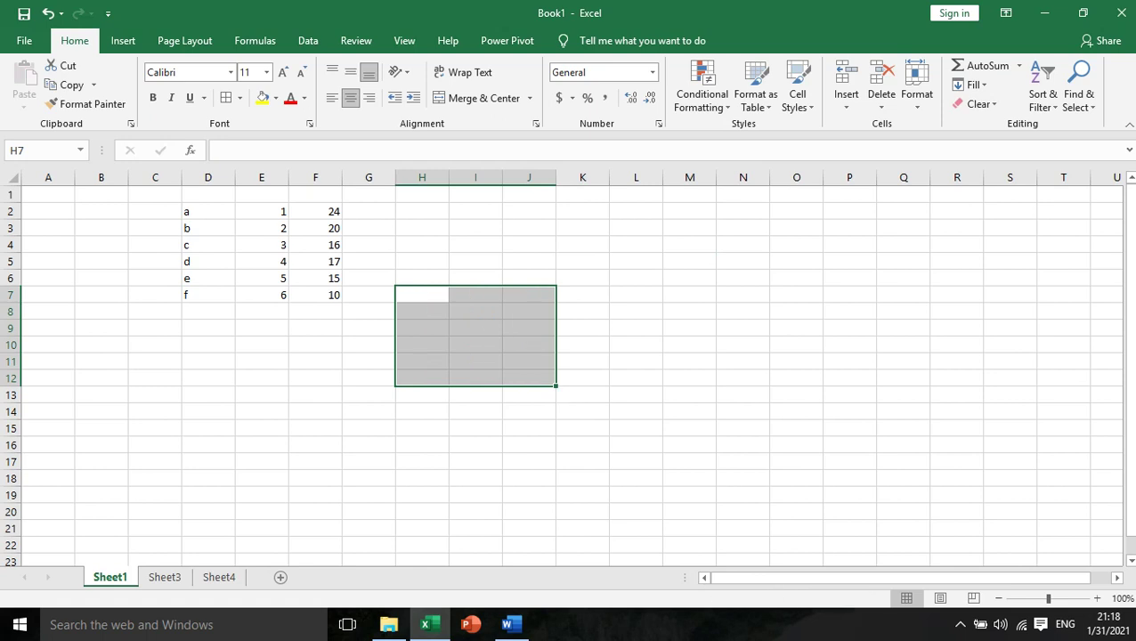
Step: Insert a clustered column chart of D2:F7 through Quick Analysis and move it to cover about H4:O17
left_click_drag(208, 211, 316, 295)
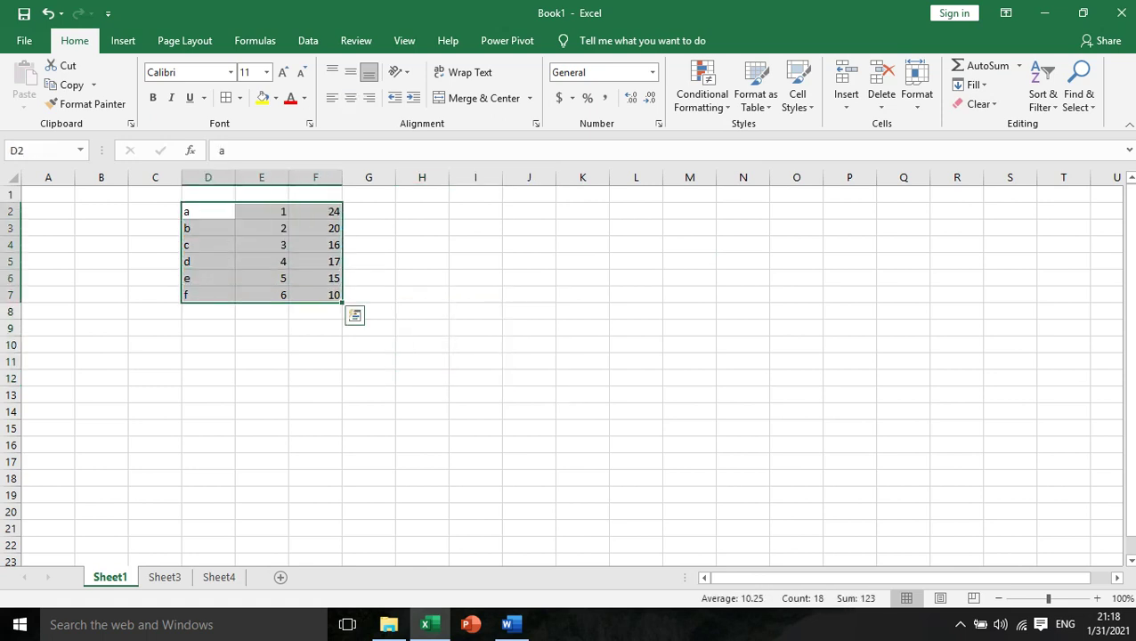
left_click(354, 315)
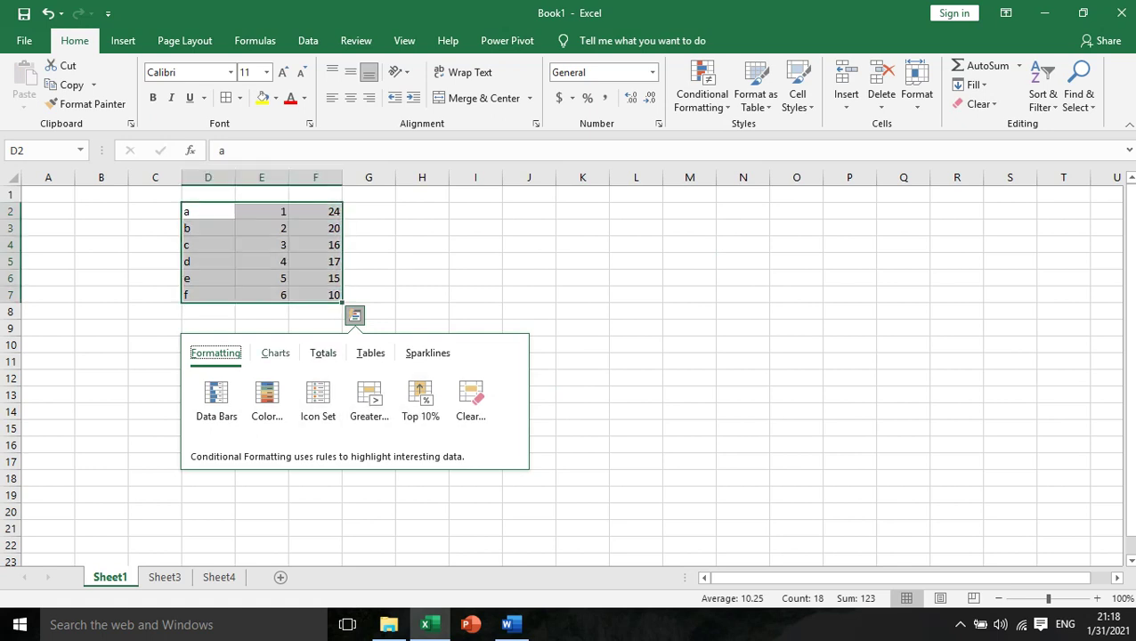
left_click(275, 352)
left_click(215, 401)
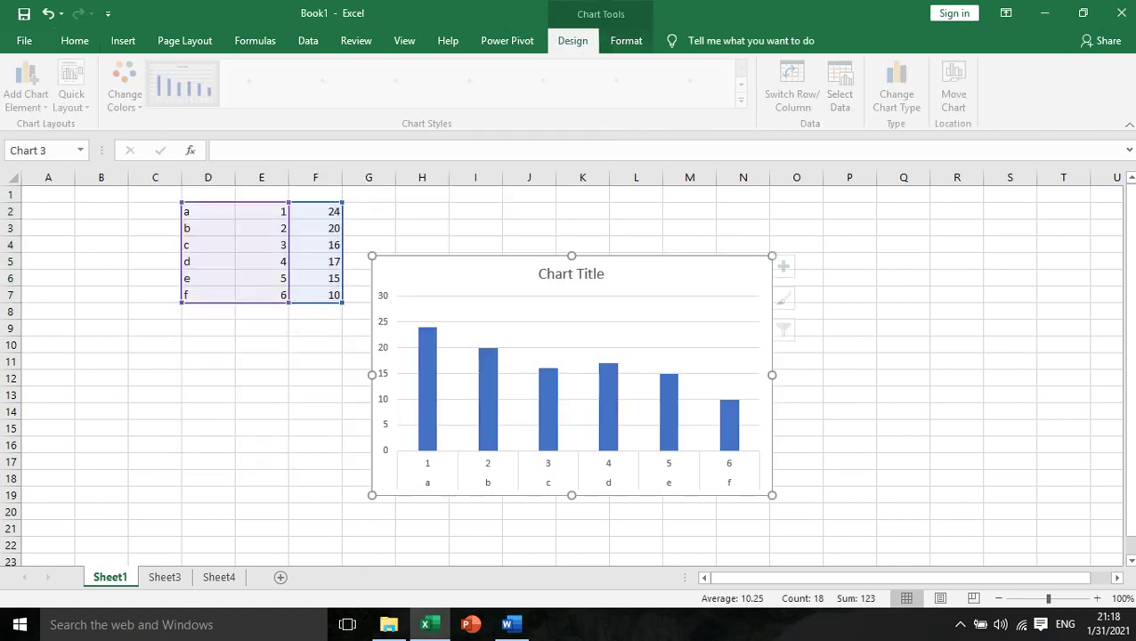
left_click_drag(649, 278, 699, 255)
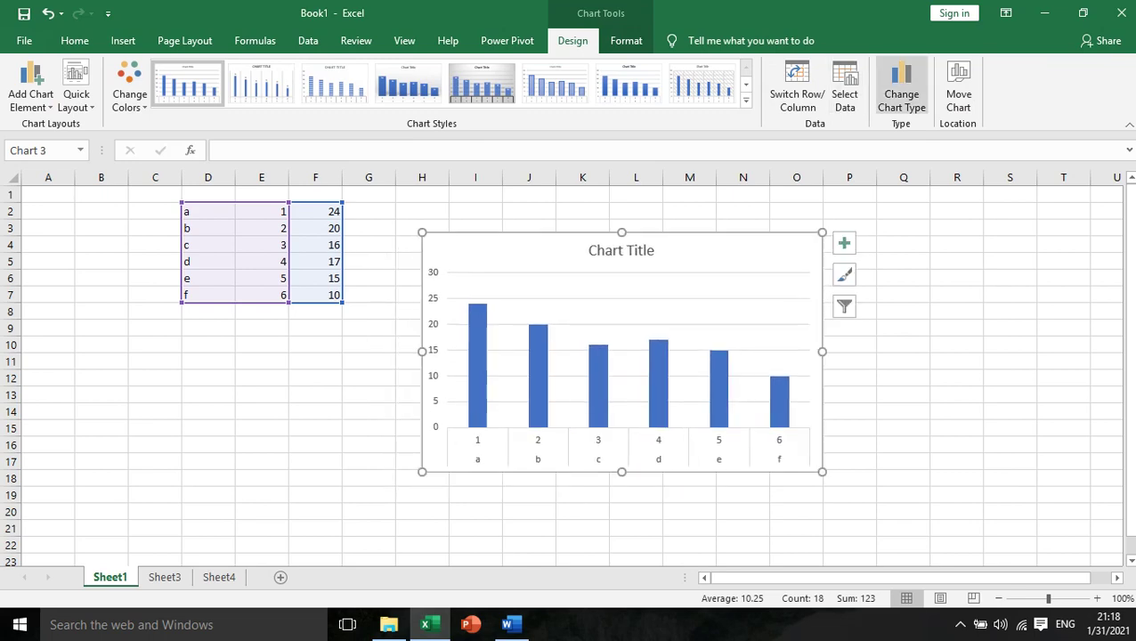
Step: Open the chart type choices and keep Clustered Column as the chart's type
left_click(901, 89)
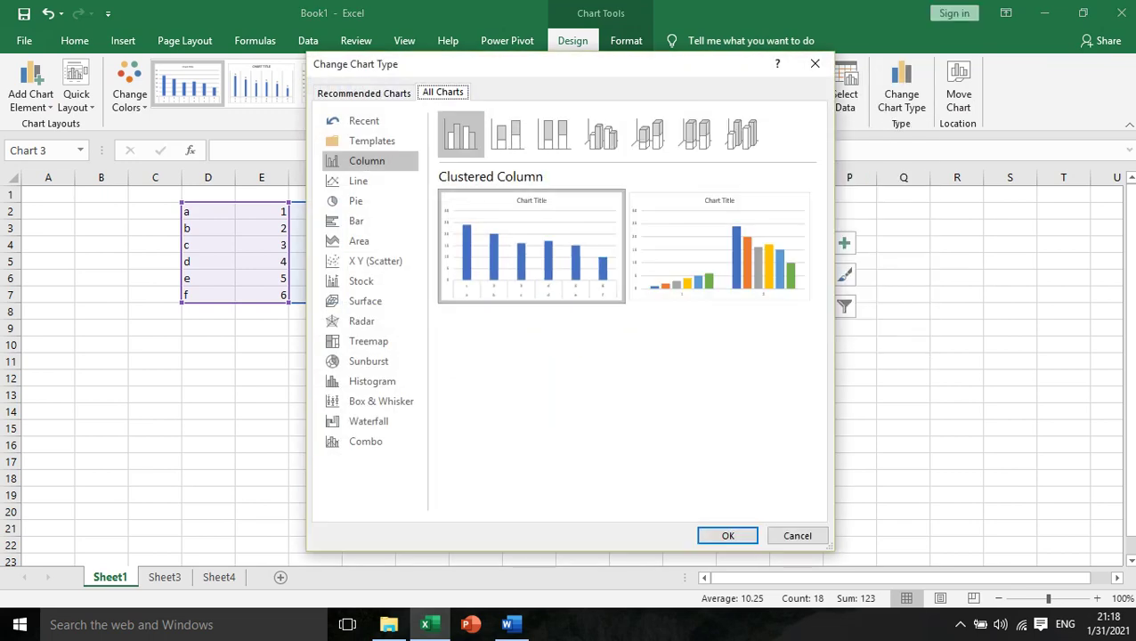
left_click(461, 134)
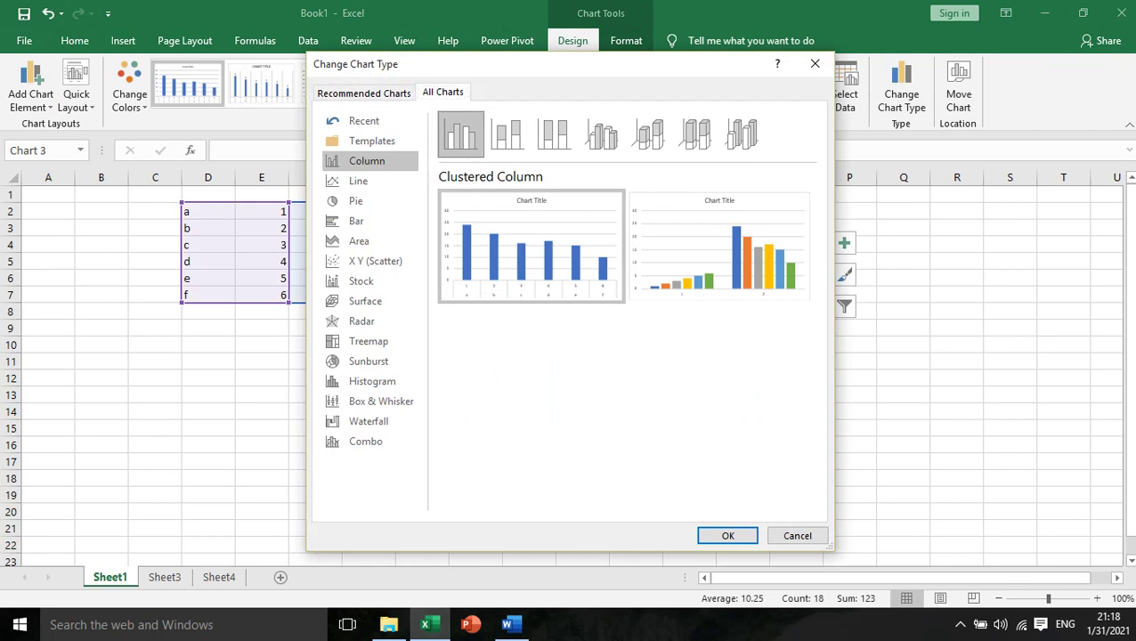
key("Return")
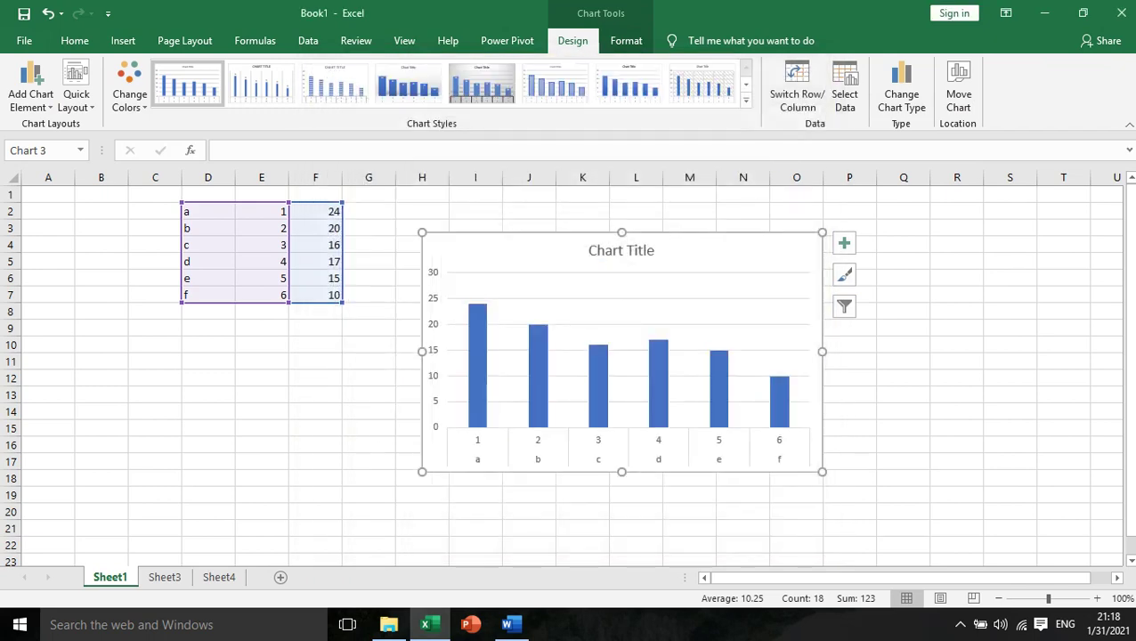
Step: Format the chart's plot area with a picture or texture fill
double_click(779, 337)
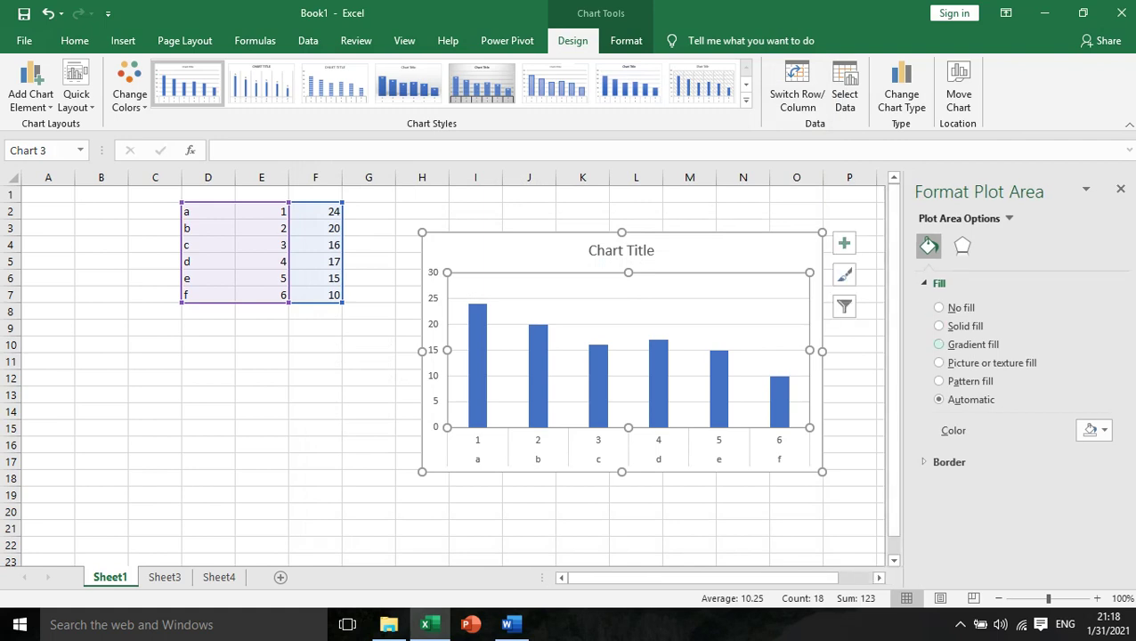
left_click(939, 362)
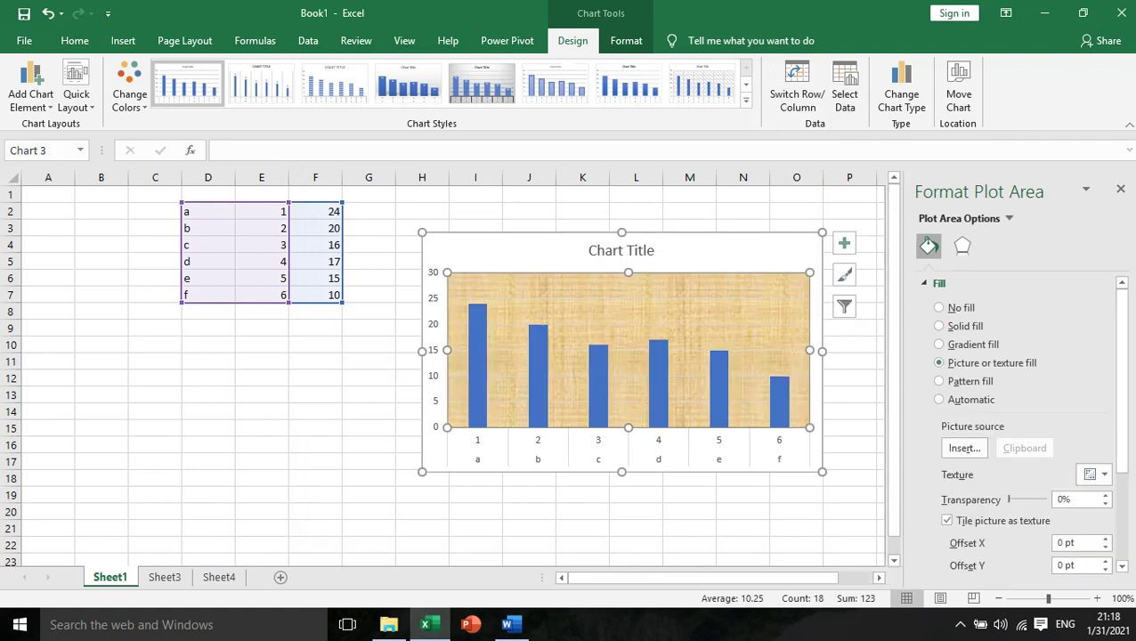
Step: Fill the chart's column a with the picture file "download" and apply the same picture fill to column b
left_click(659, 383)
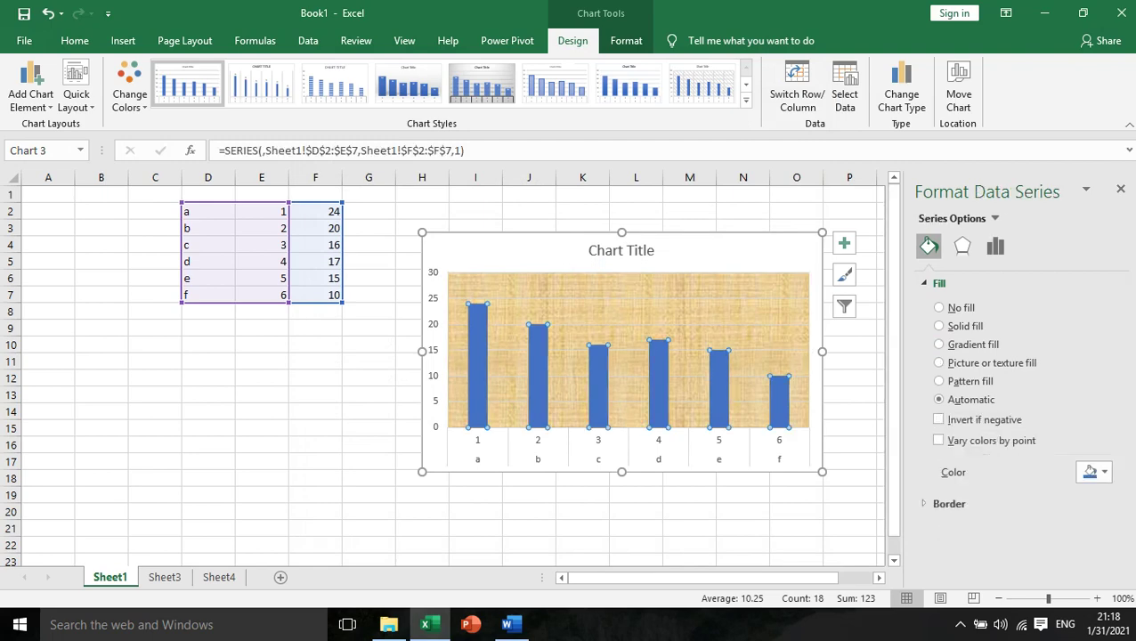
key("Right")
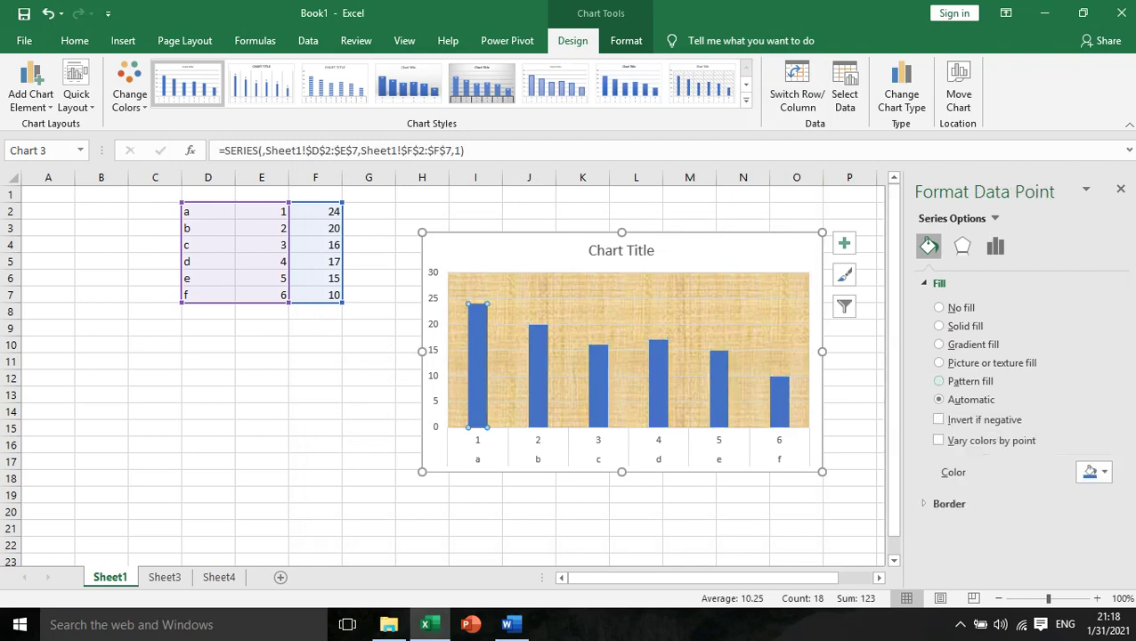
left_click(940, 363)
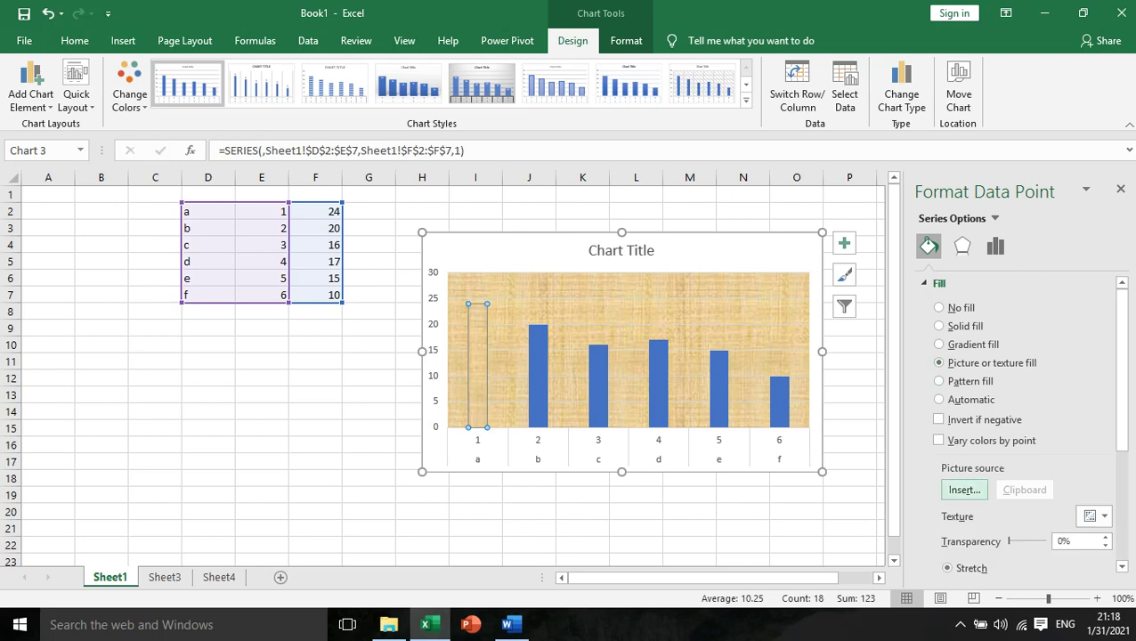
left_click(964, 490)
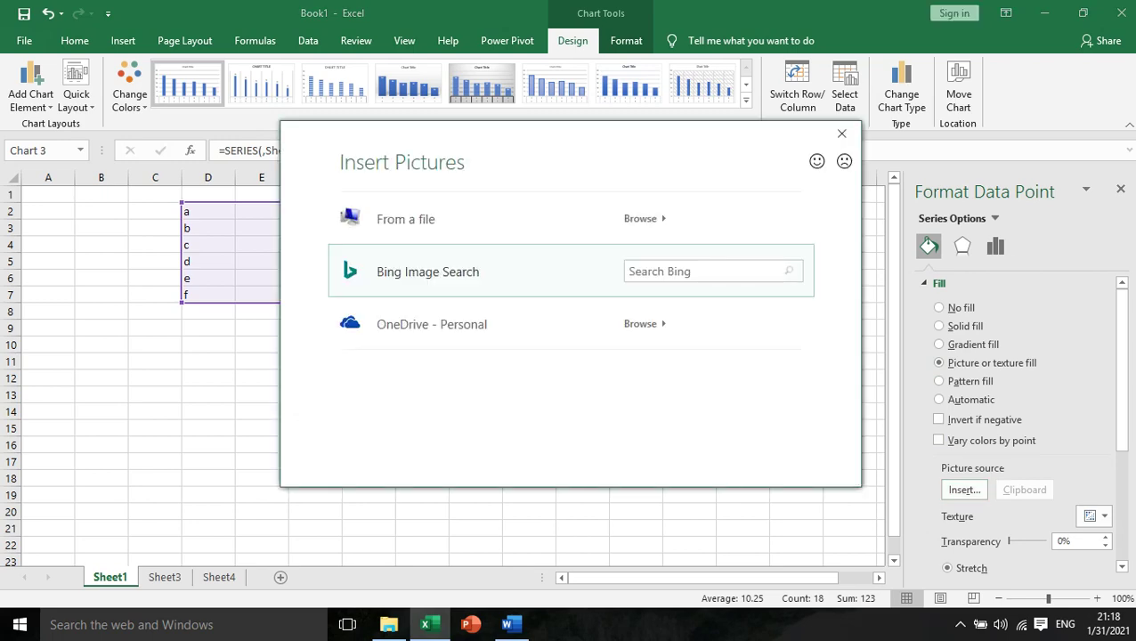
key("Return")
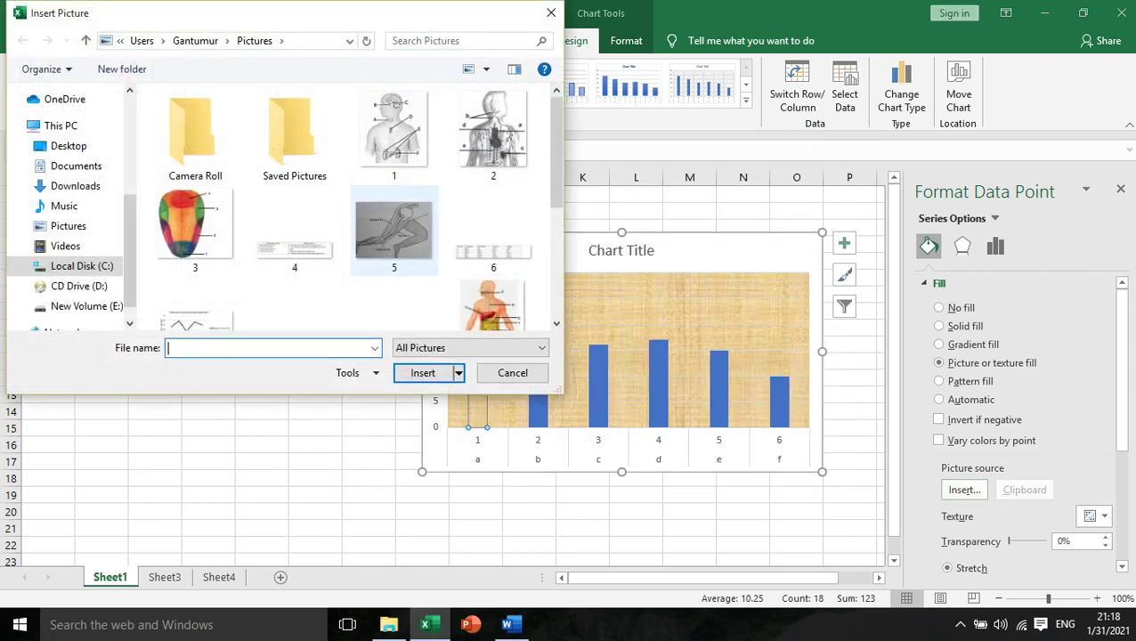
scroll(383, 222, "down", 5)
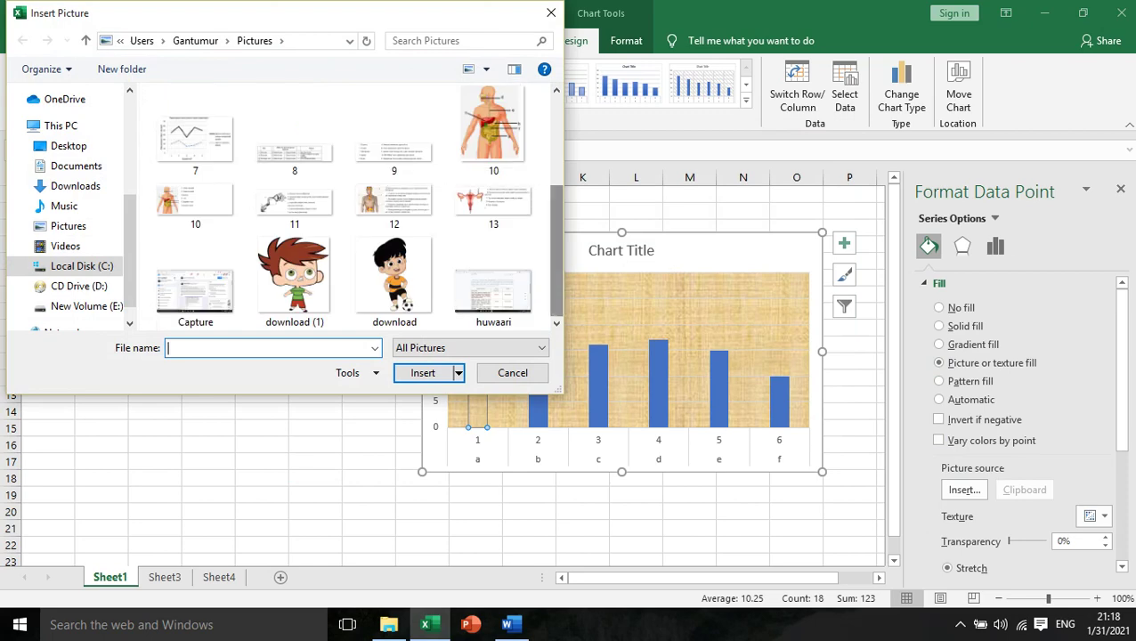
left_click(394, 277)
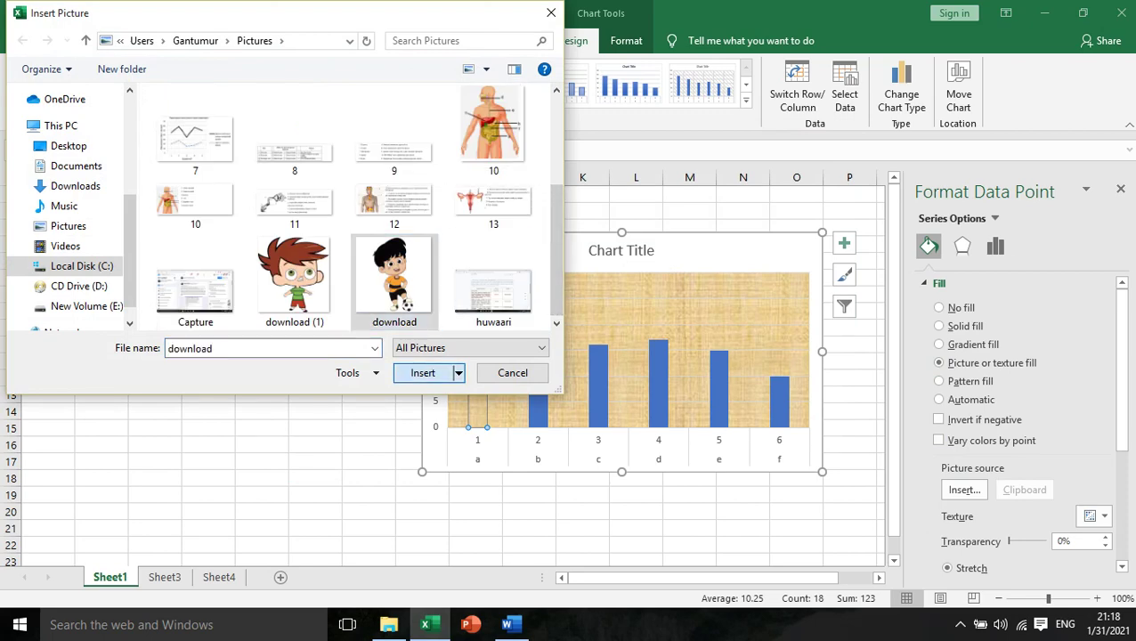
double_click(398, 306)
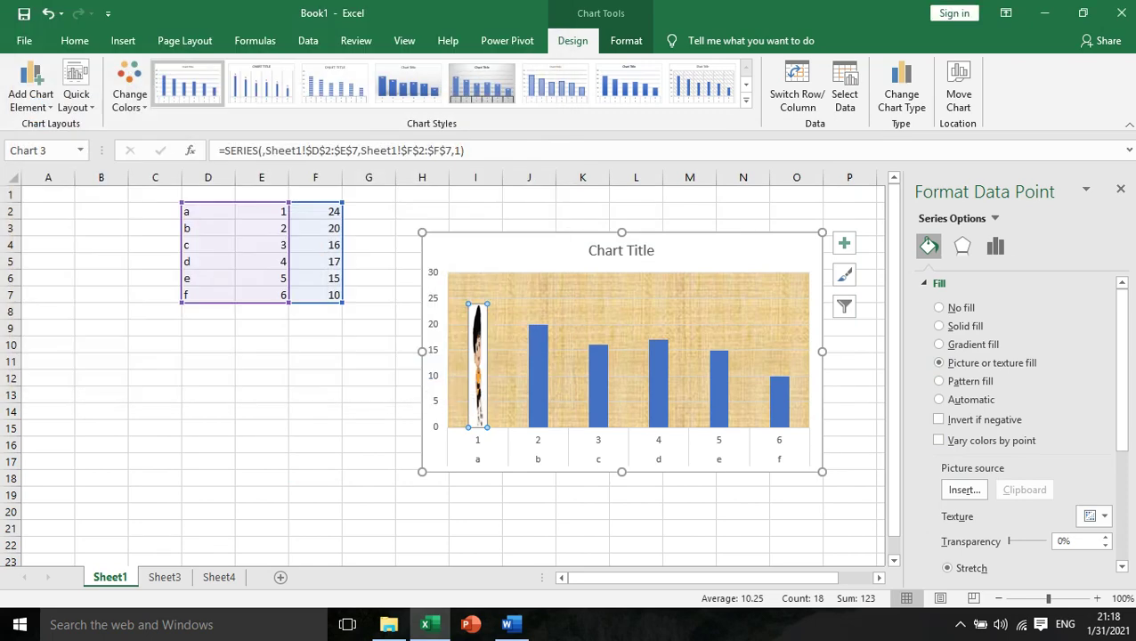
left_click(537, 375)
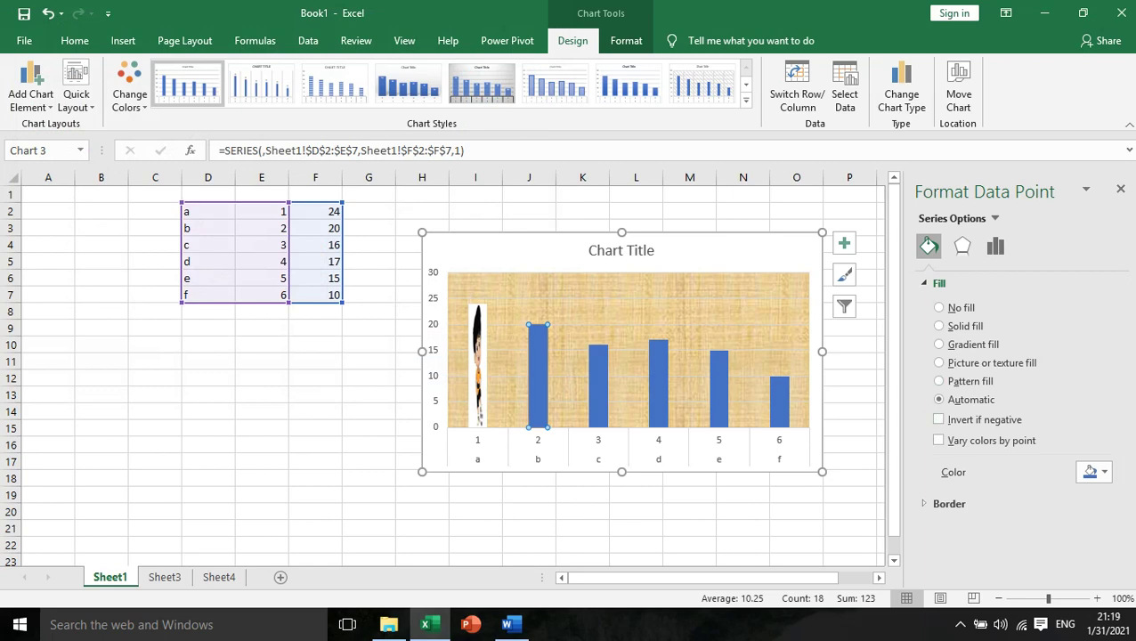
left_click(939, 362)
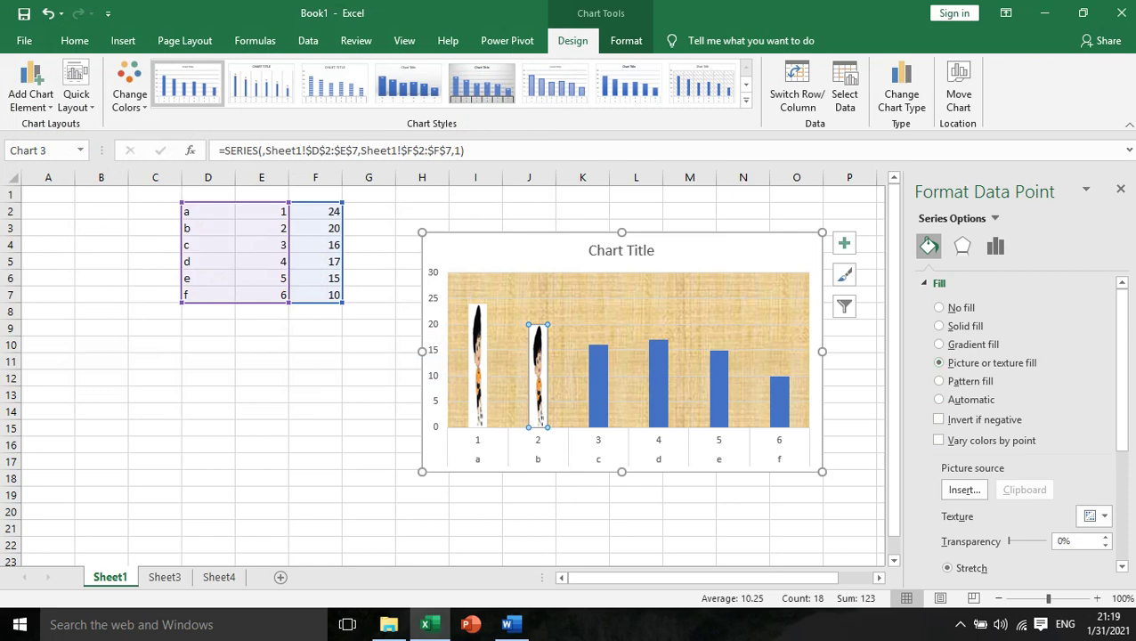
Step: Give the chart's column c a picture fill using the file "download (1)"
left_click(599, 383)
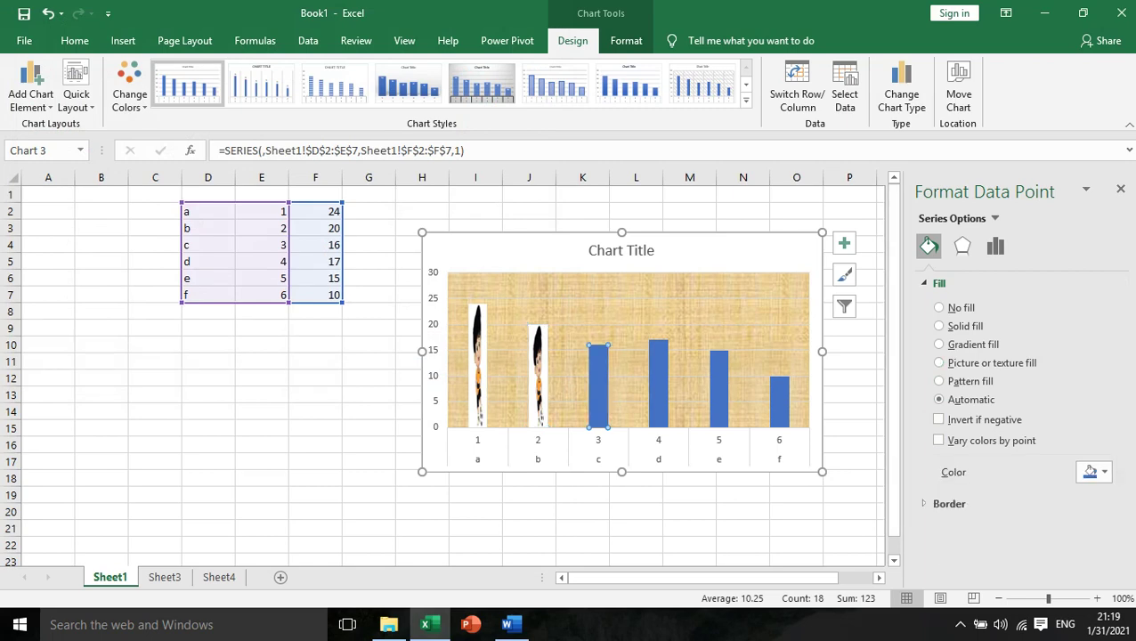
left_click(939, 362)
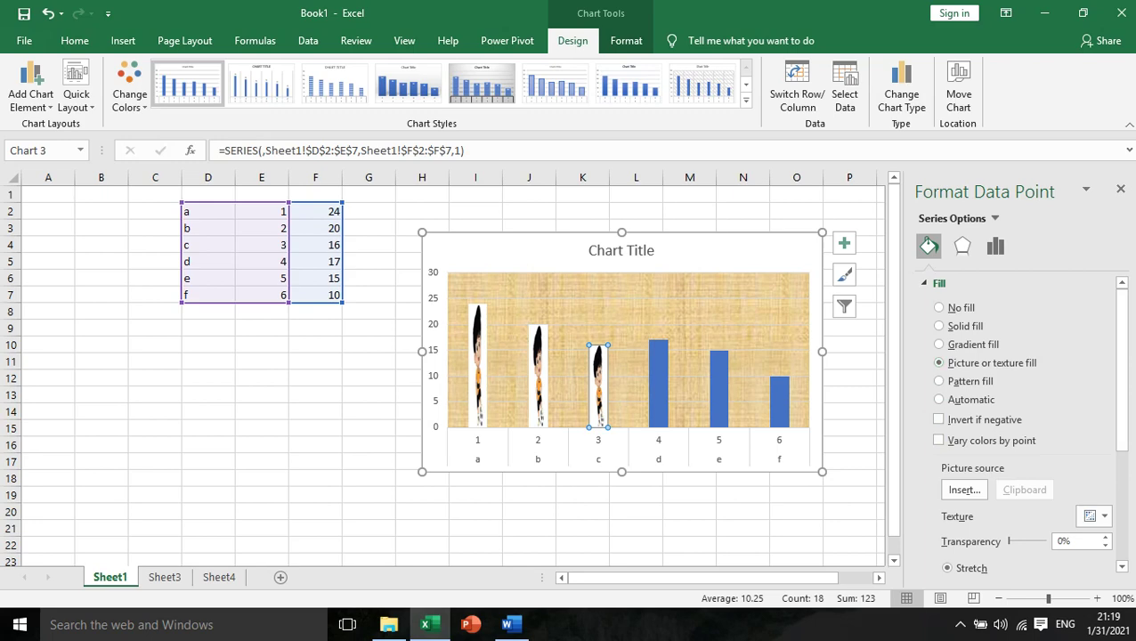
left_click(964, 490)
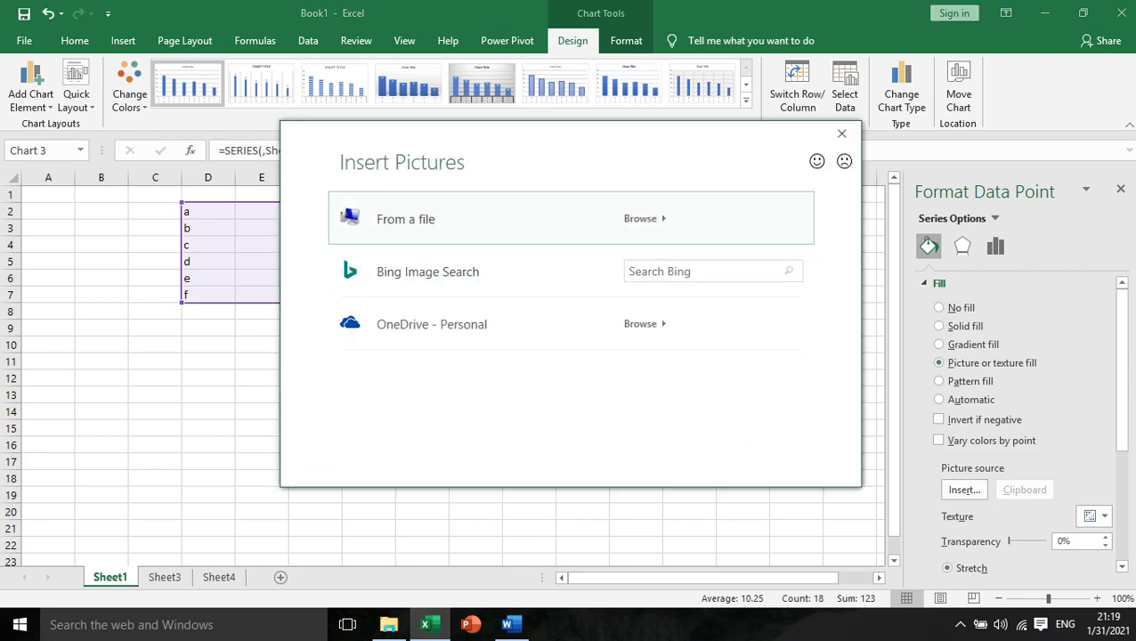
key("Return")
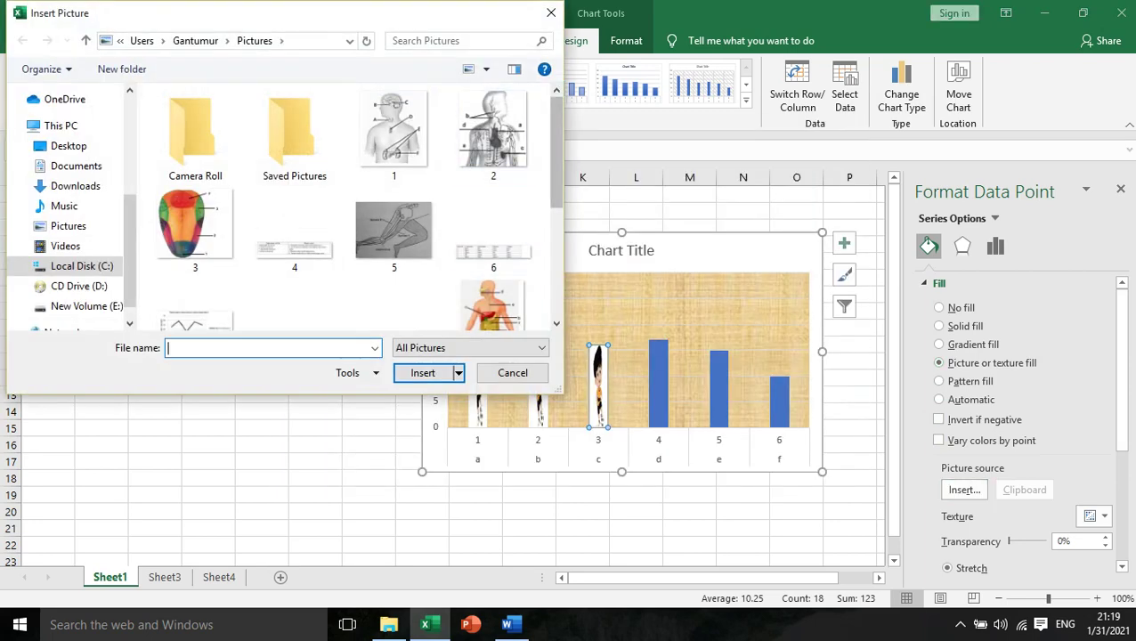
scroll(356, 214, "down", 3)
left_click(295, 280)
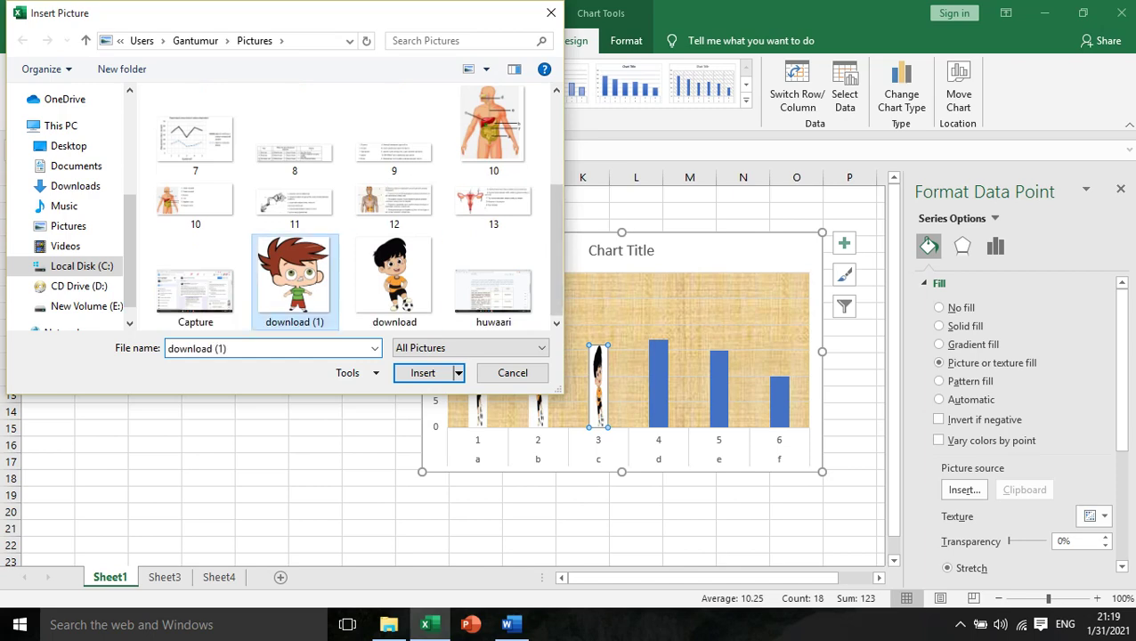
double_click(295, 280)
Step: Apply the "download (1)" picture fill to the chart's column d and deselect the chart
left_click(658, 383)
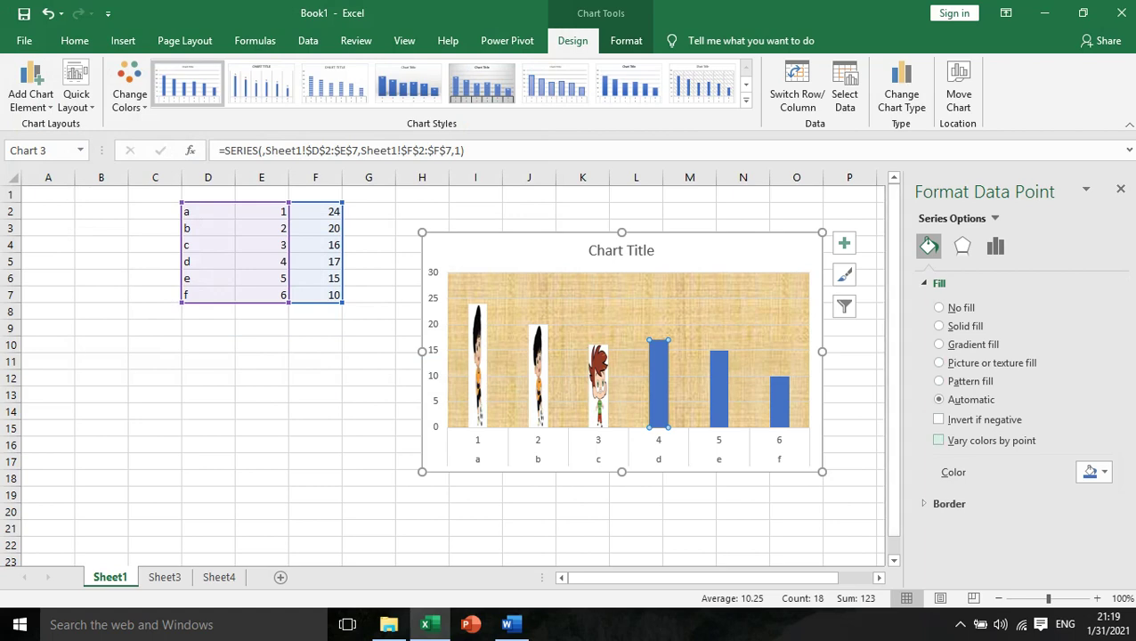
left_click(979, 363)
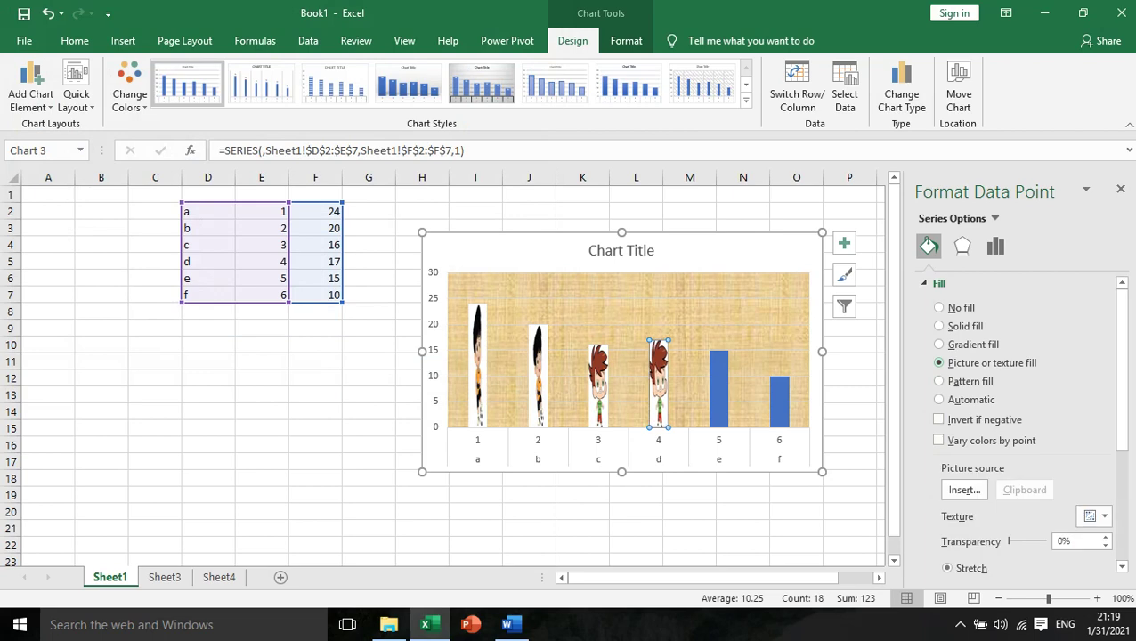
left_click(849, 512)
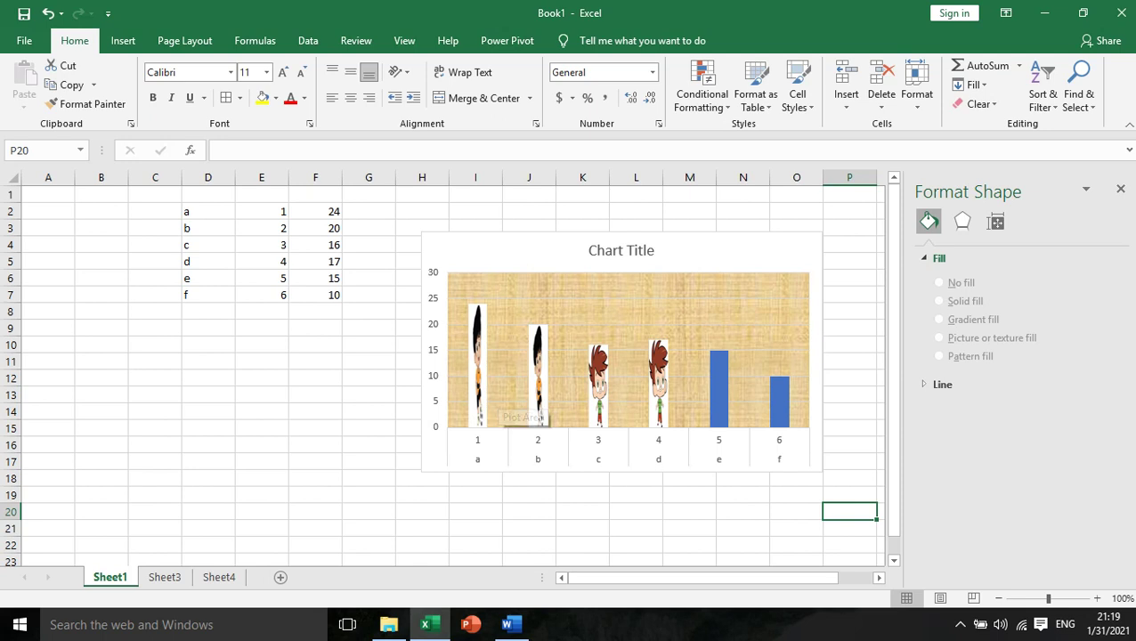
Step: Examine the glow, soft edges and 3-D format effects and the fill options for the chart's columns
left_click(961, 220)
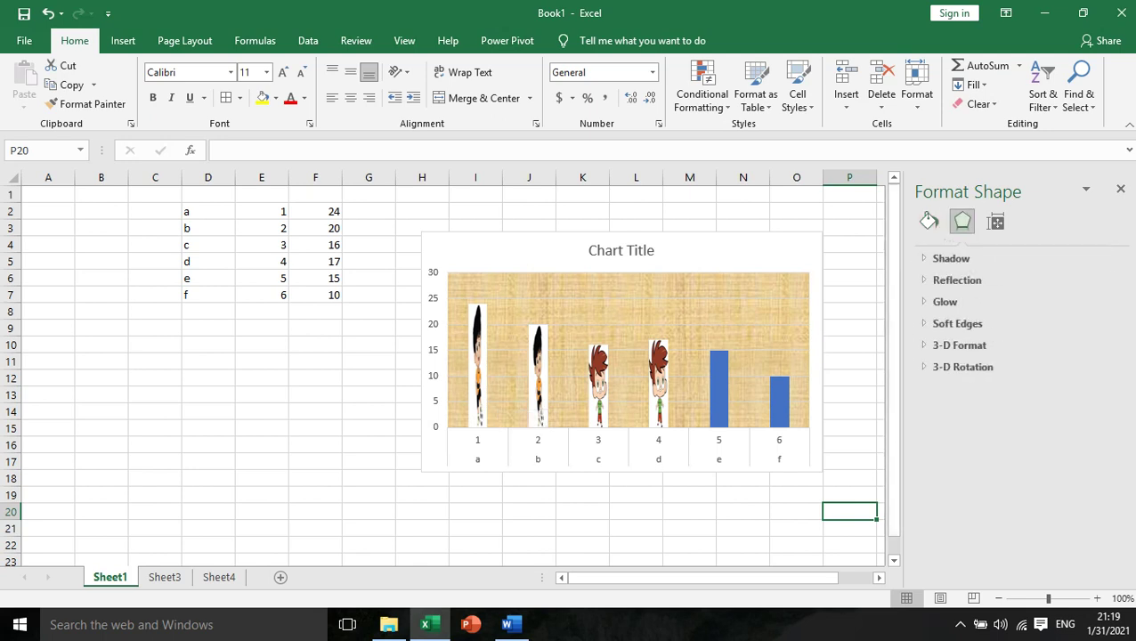
left_click(944, 302)
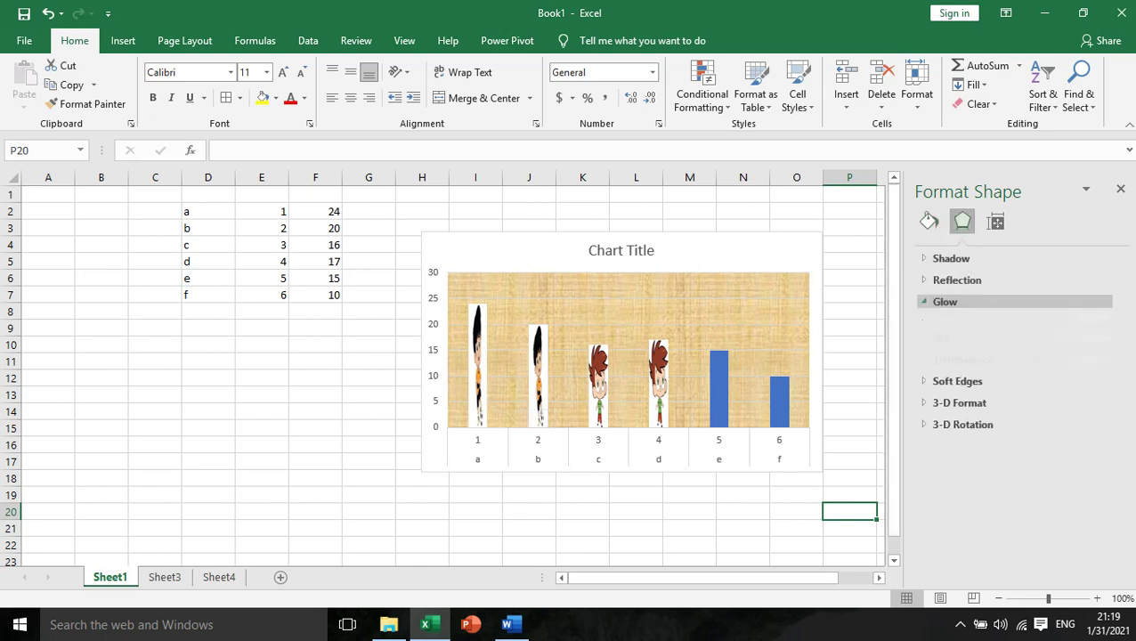
left_click(957, 428)
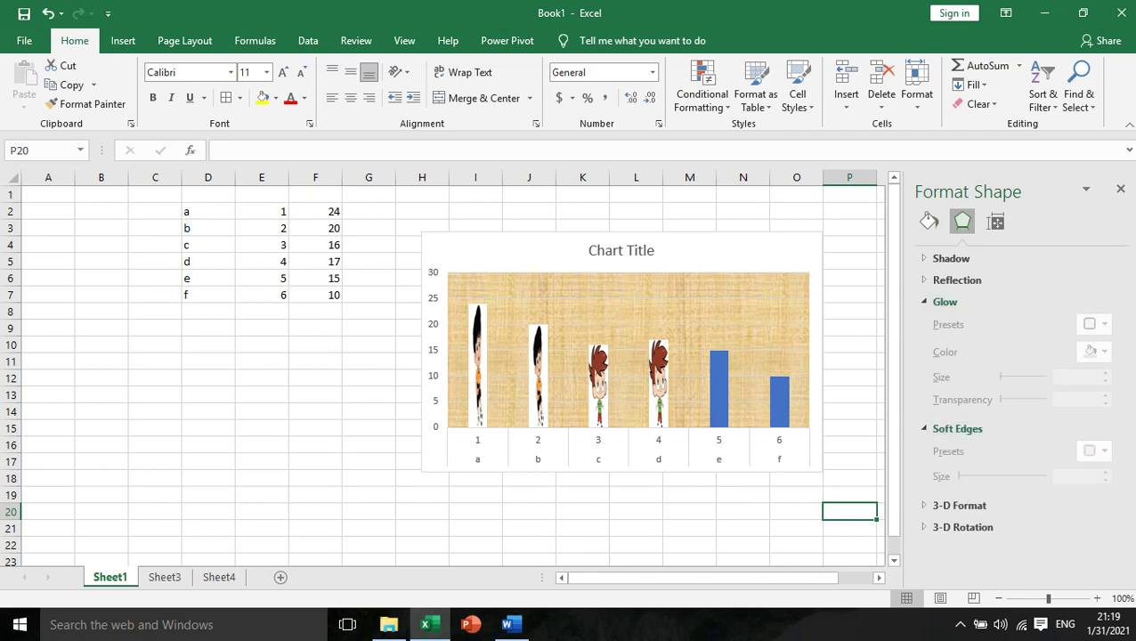
left_click(959, 505)
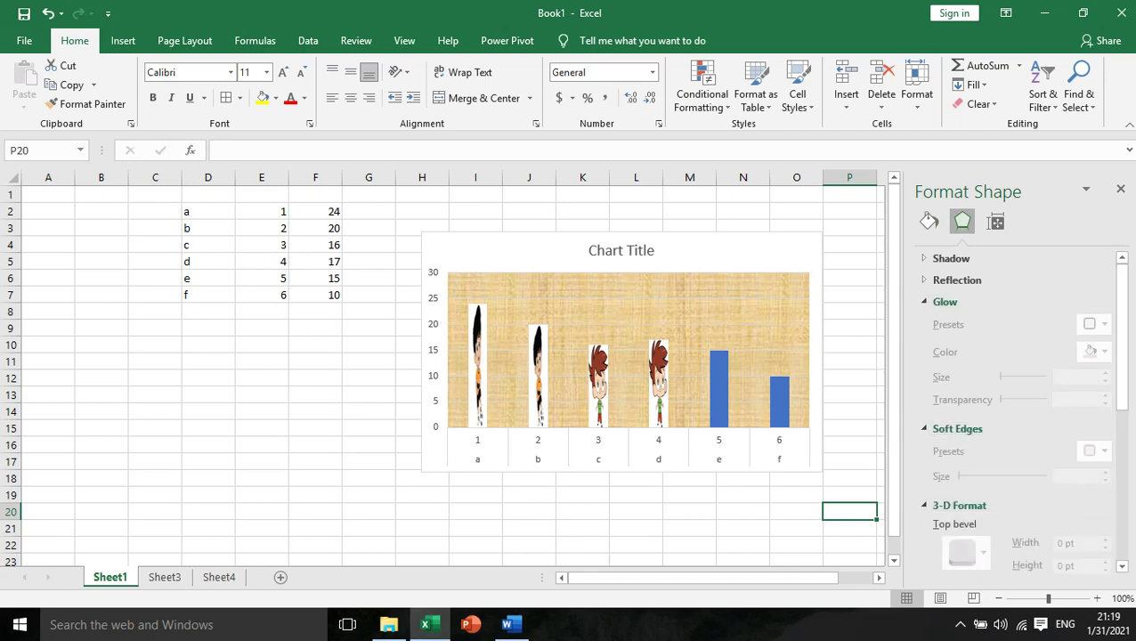
left_click(719, 389)
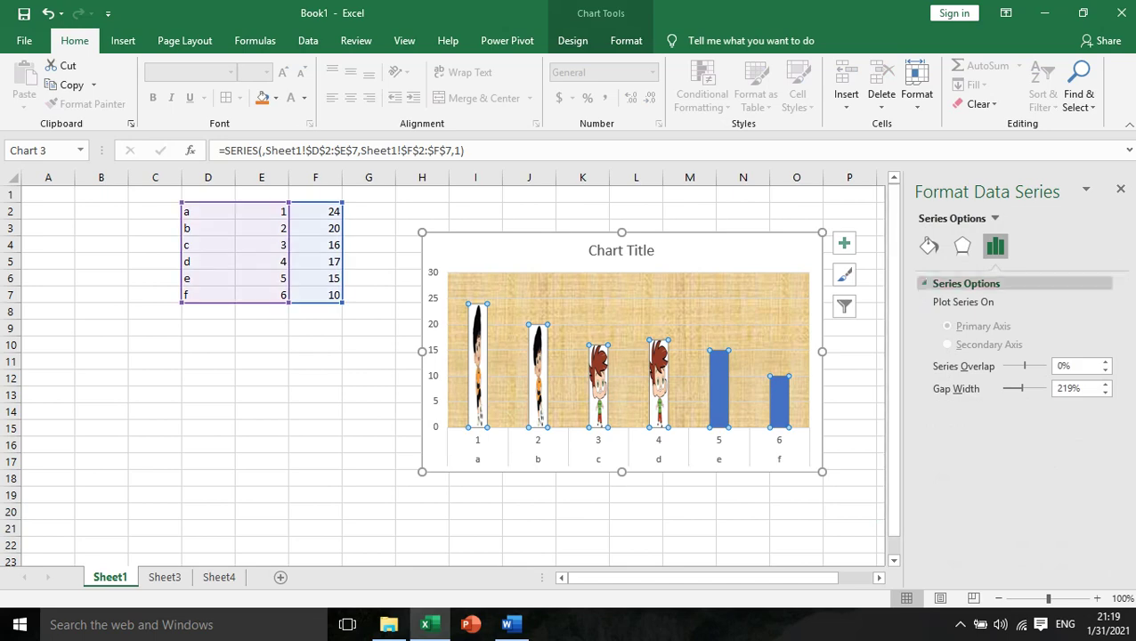
left_click(962, 247)
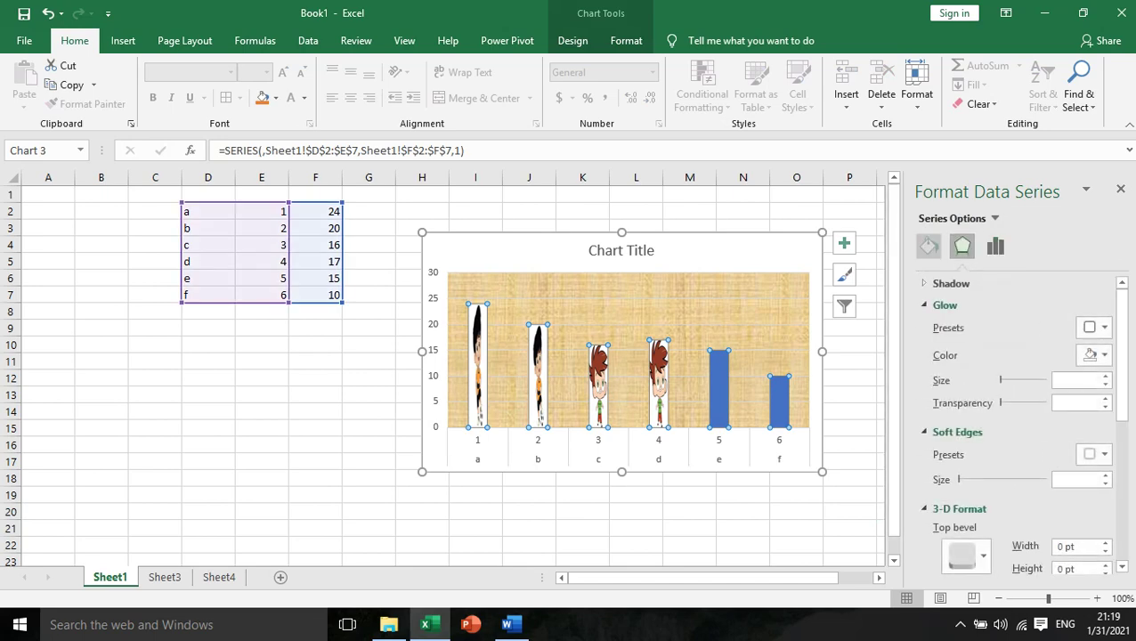
left_click(928, 246)
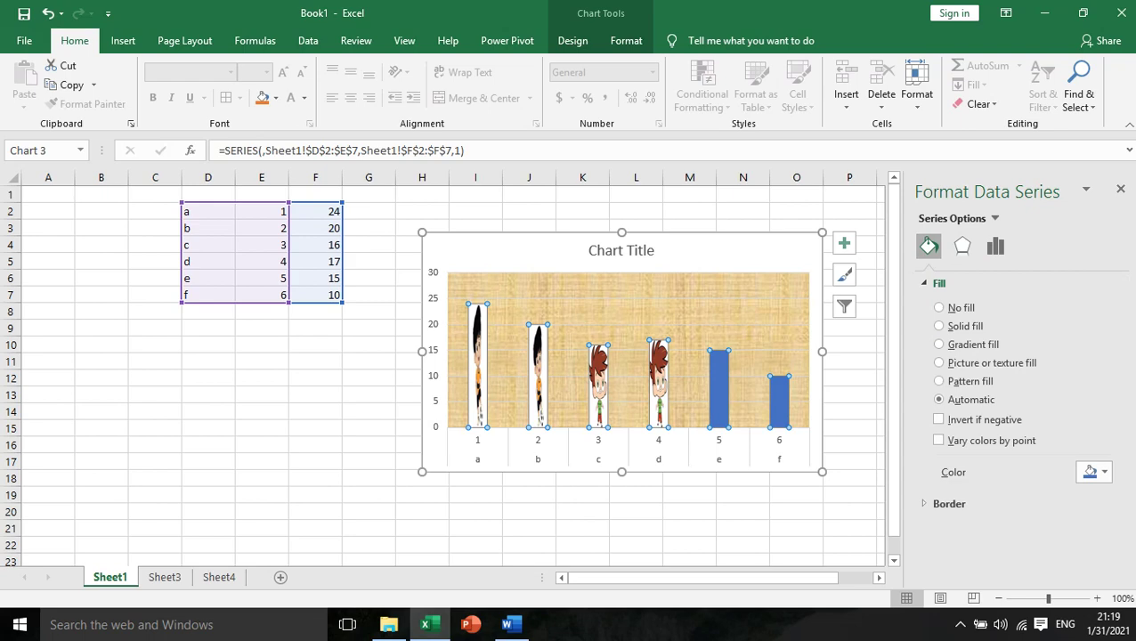
Step: On Sheet3, select the location and Subscribe table in C3:D8 and insert a People Graph
left_click(164, 577)
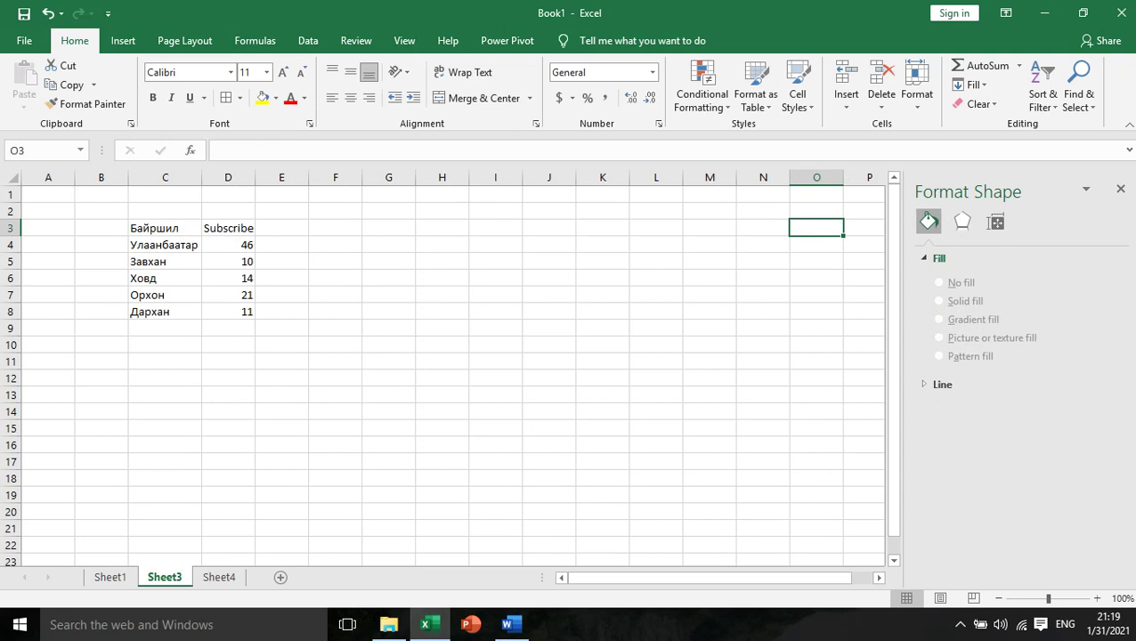
left_click_drag(165, 228, 240, 311)
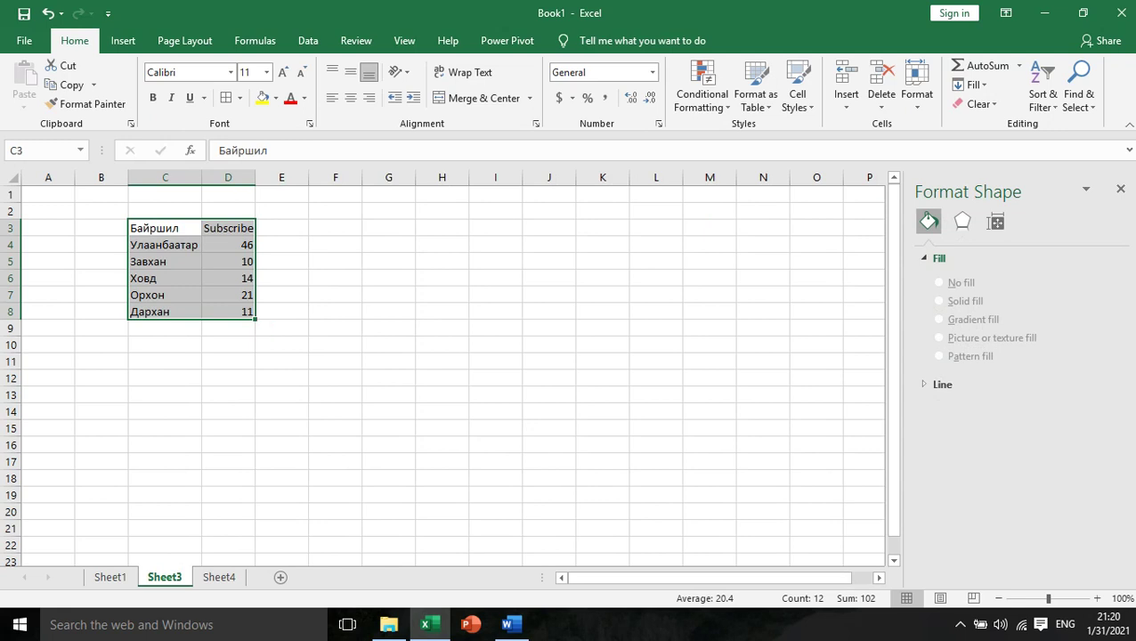
left_click(123, 41)
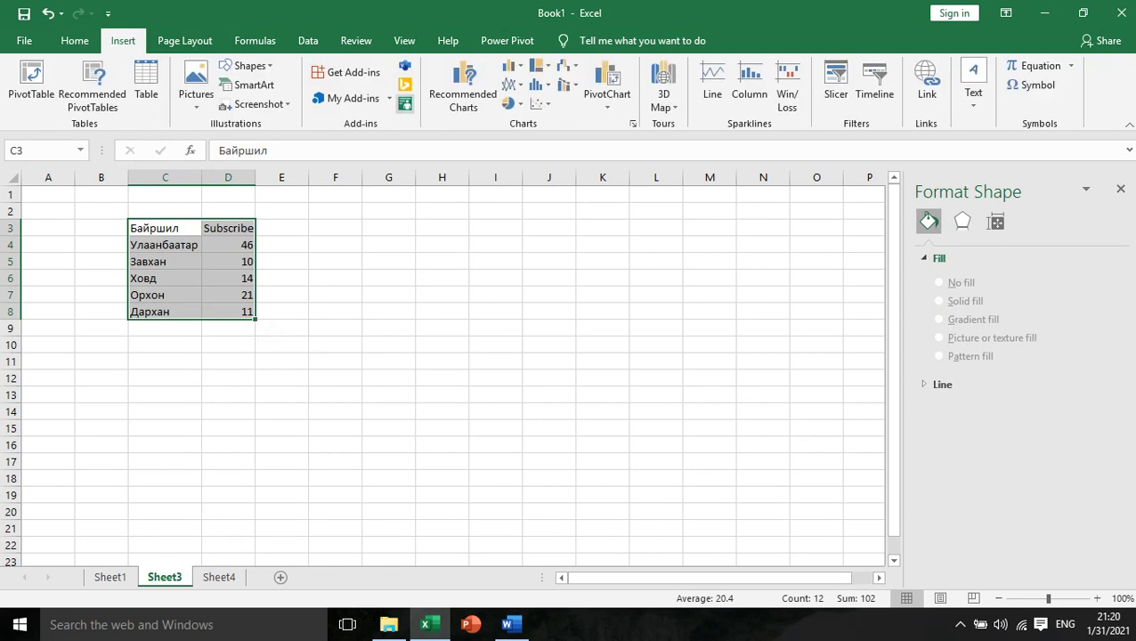
left_click(405, 104)
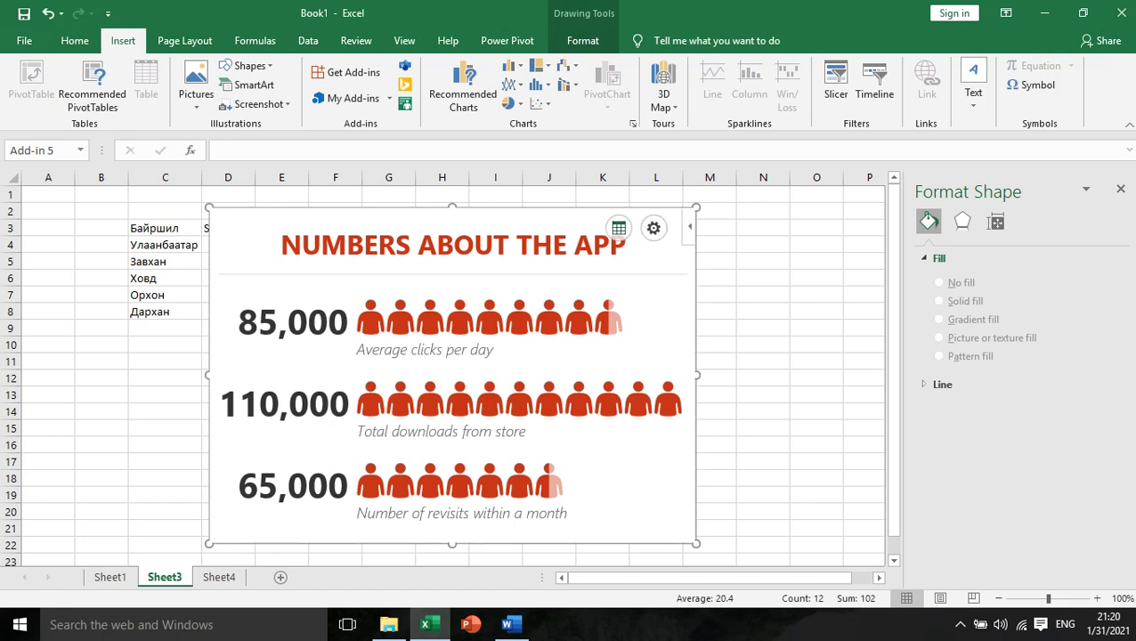
Step: Create the people graph from the selected table data, C3:D8, instead of the sample data
left_click(618, 226)
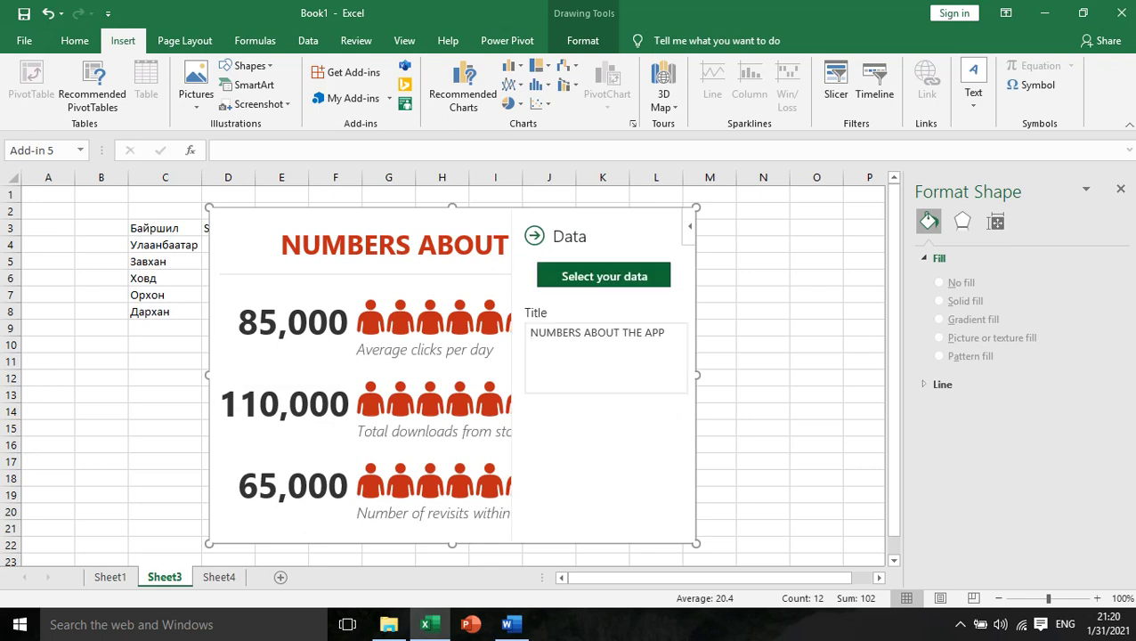
left_click(603, 276)
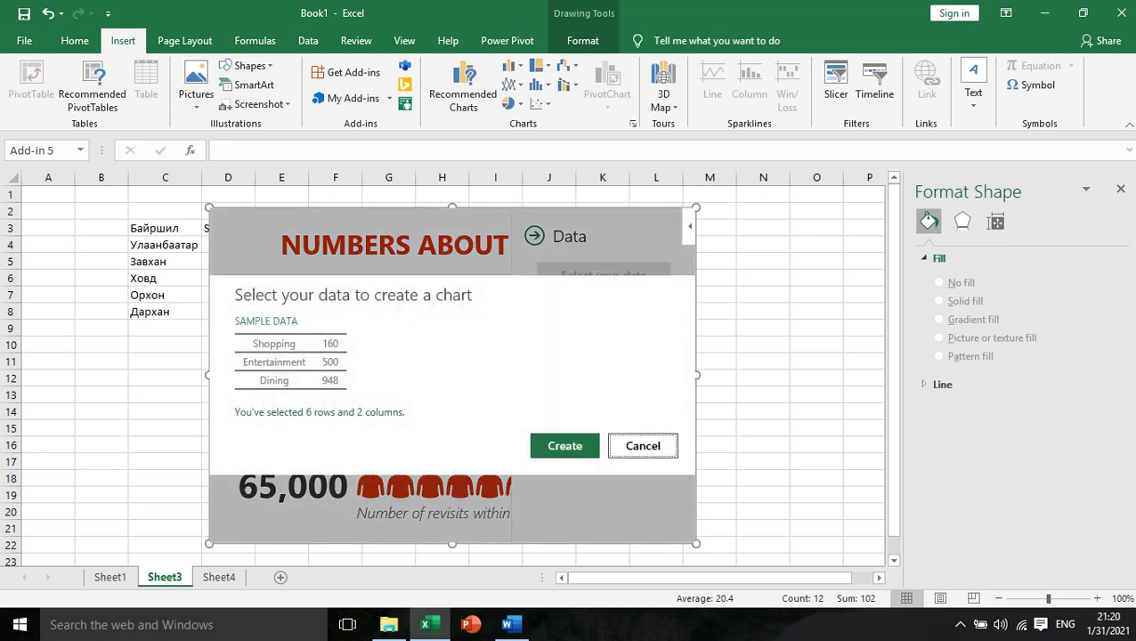
left_click(565, 446)
double_click(564, 446)
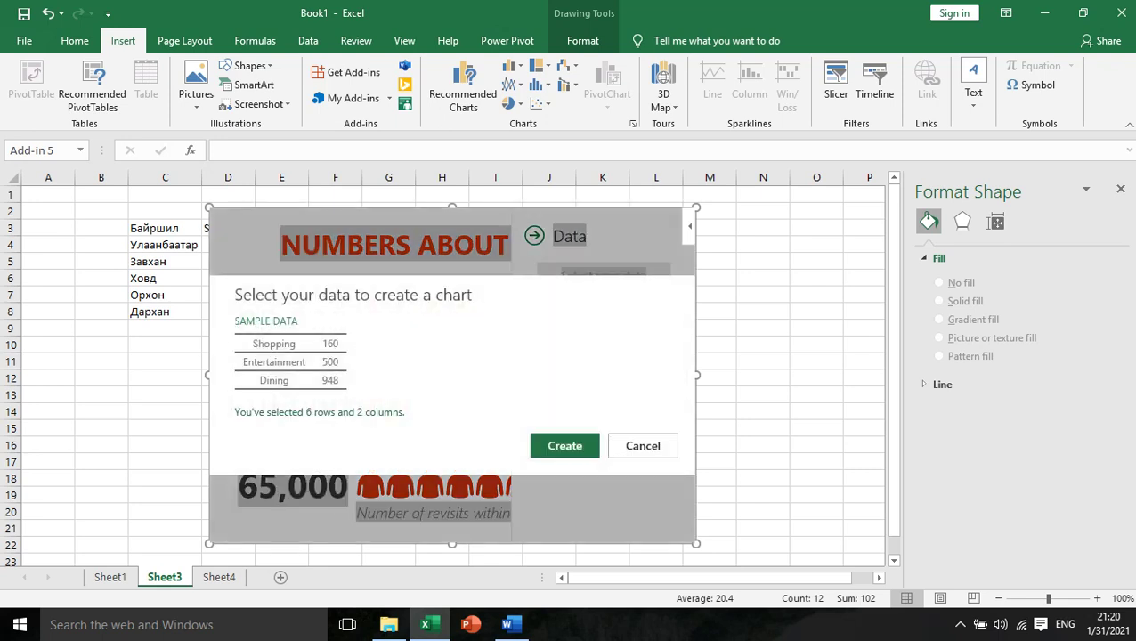
left_click_drag(235, 295, 535, 436)
left_click(564, 446)
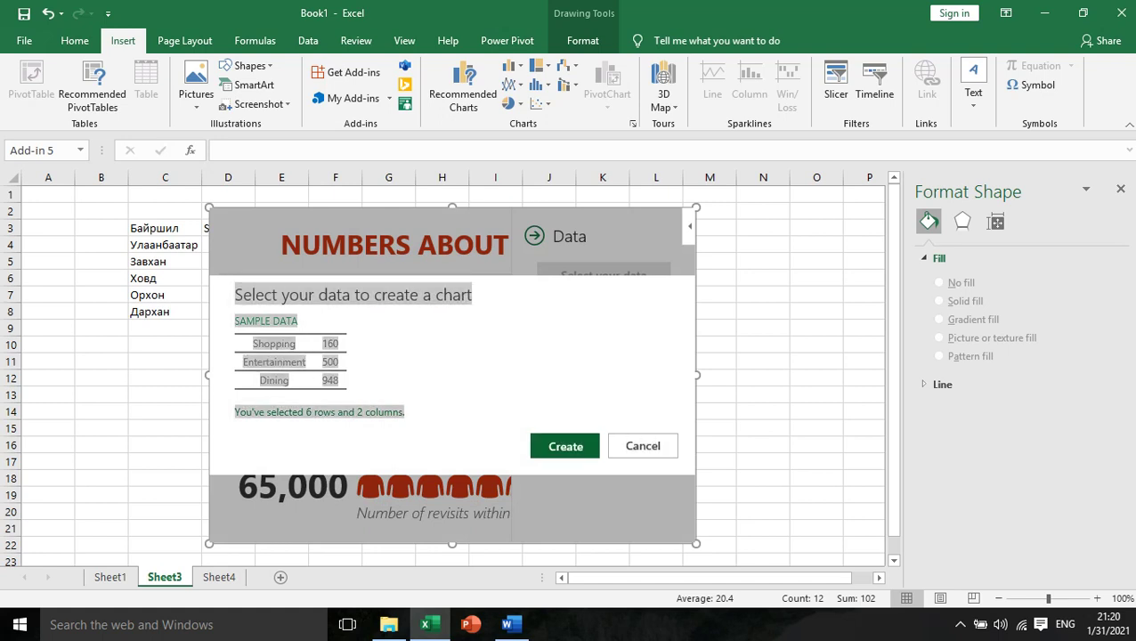
Step: Move the people graph clear of the table so it starts at about column F, and deselect it
double_click(542, 245)
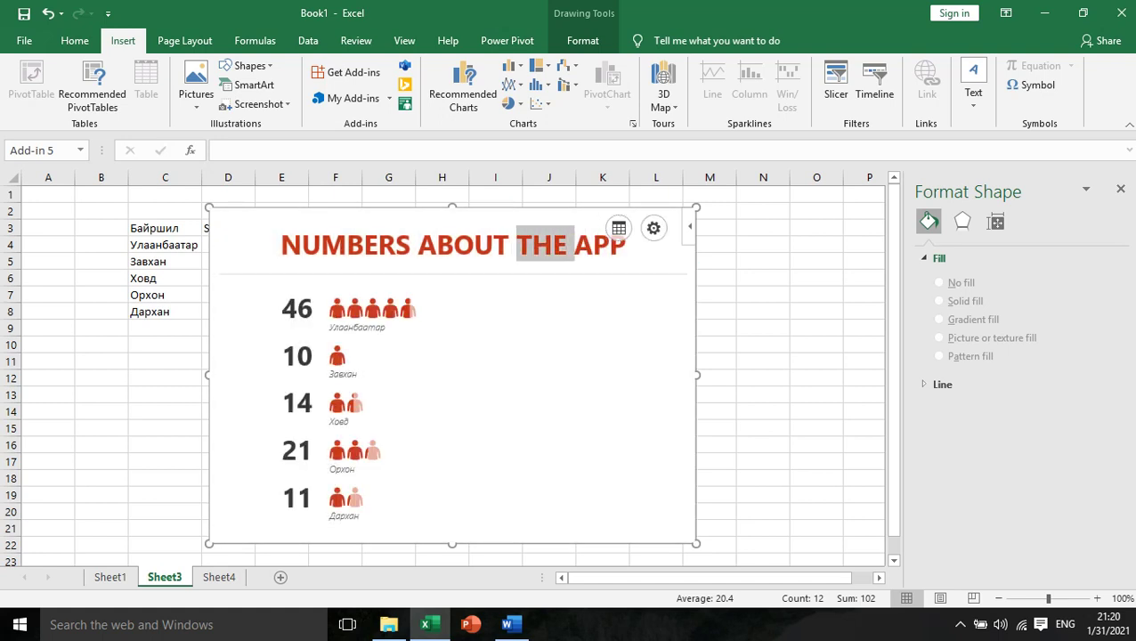
left_click(542, 245)
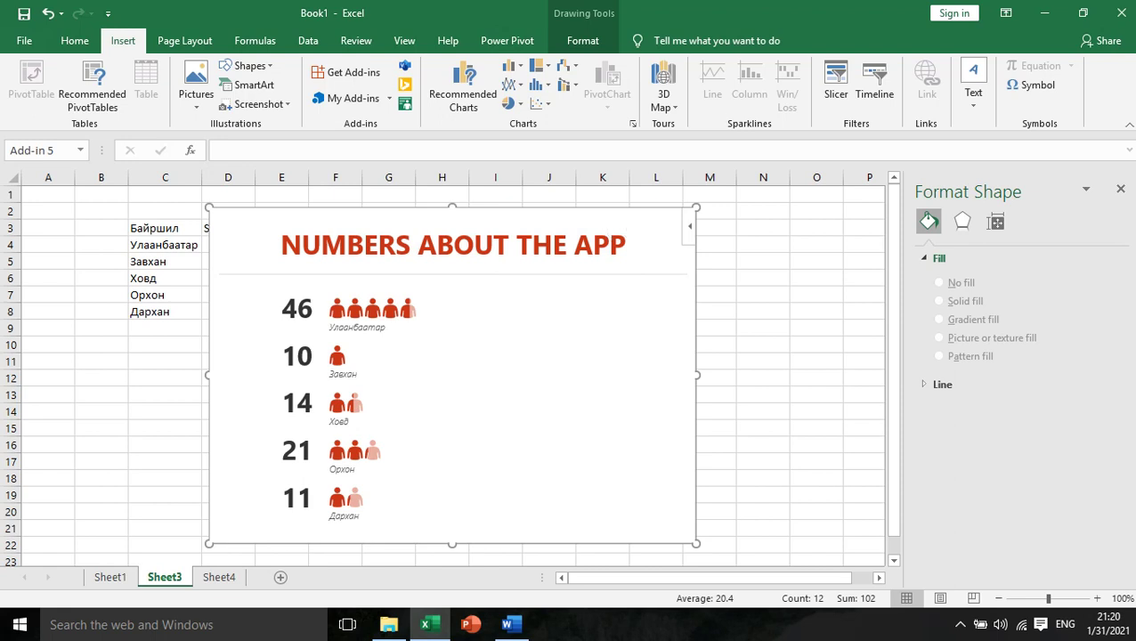
left_click_drag(392, 207, 503, 205)
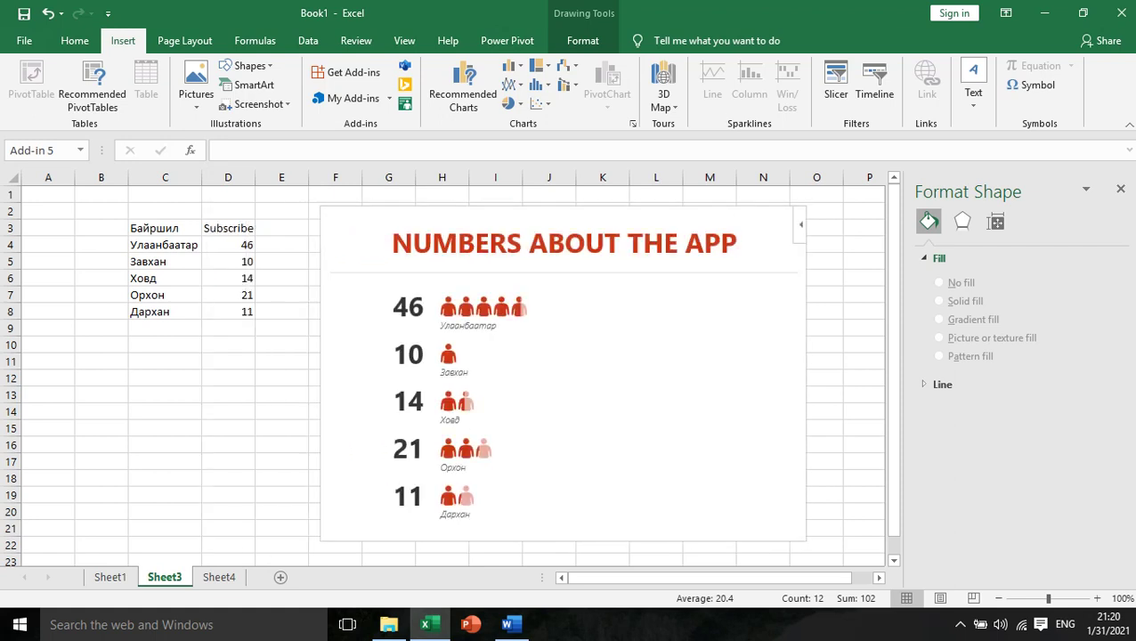
left_click(281, 377)
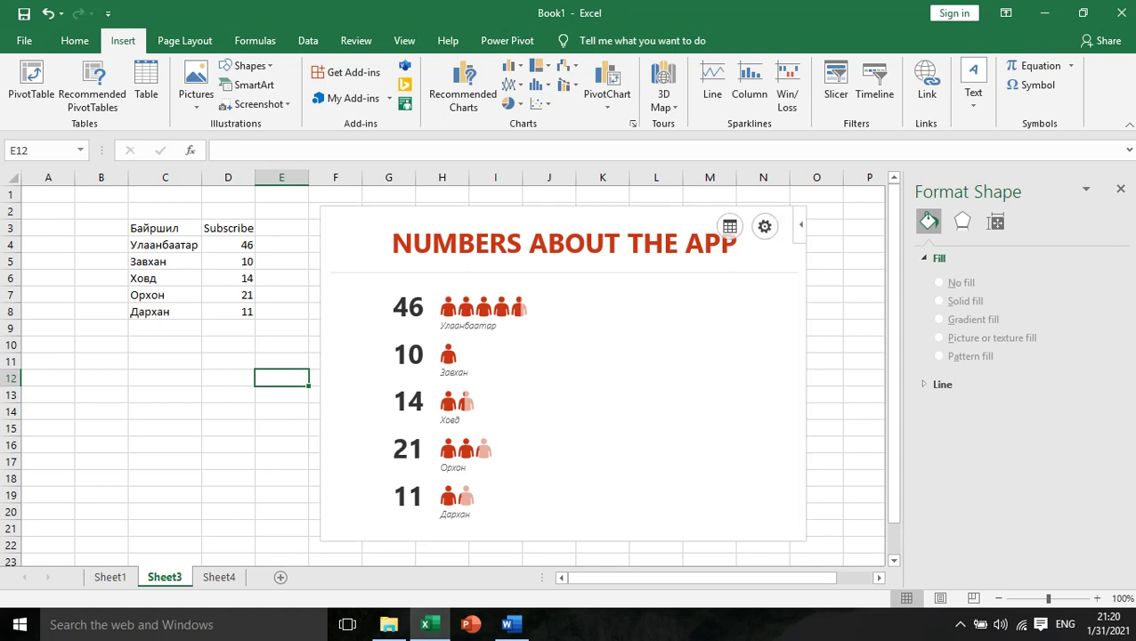
Step: Change the people graph's type to the third one, with blue figures on a striped background
left_click(764, 226)
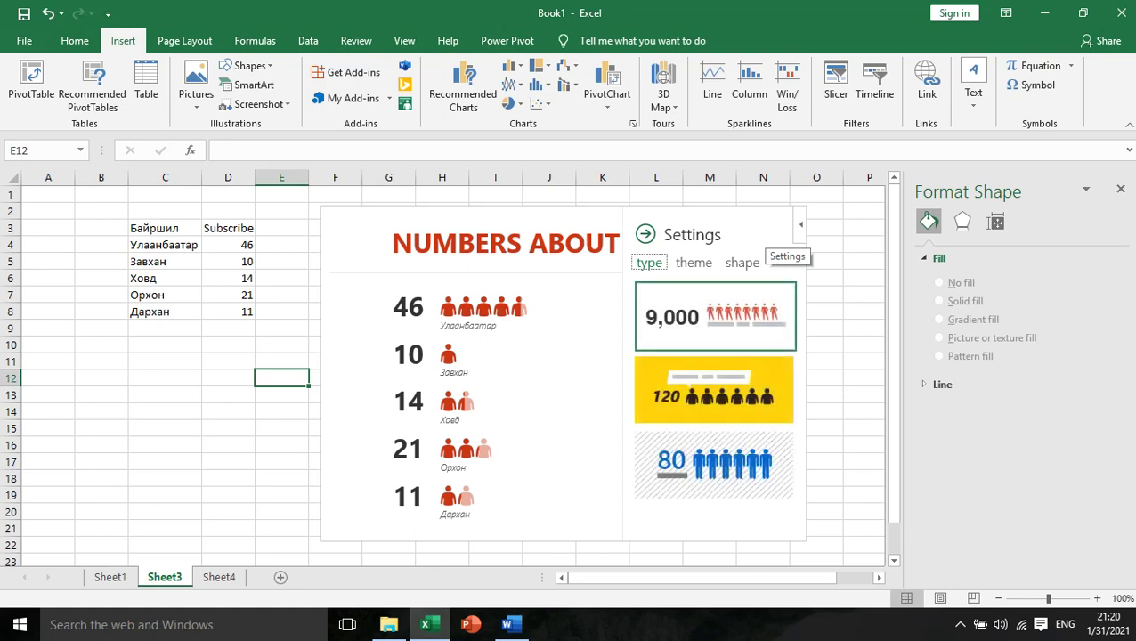
left_click(712, 396)
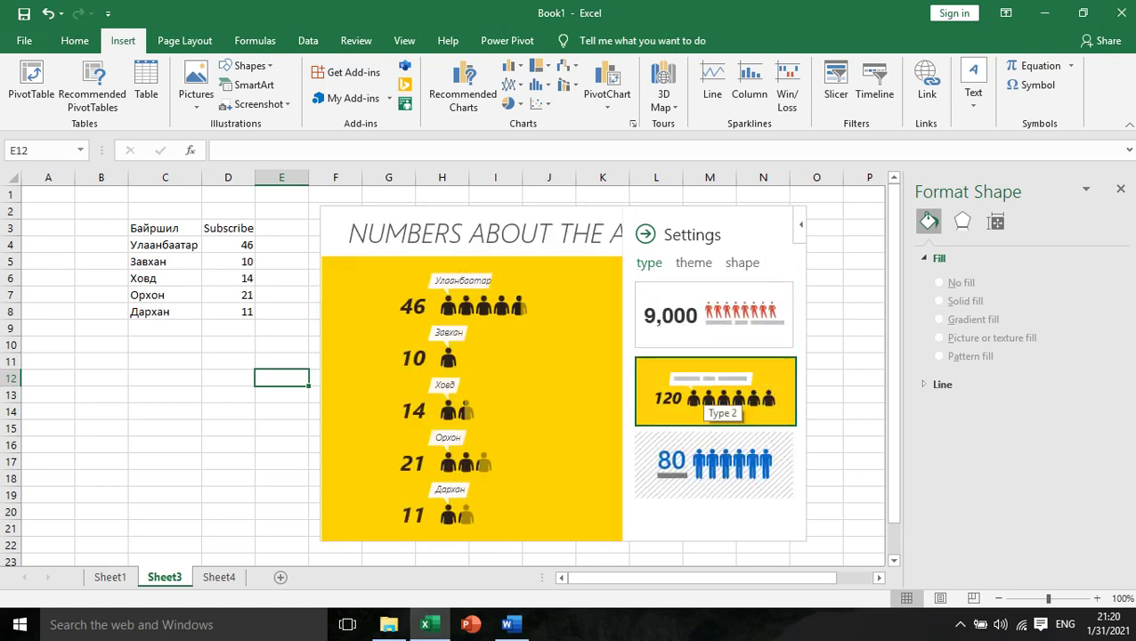
left_click(723, 467)
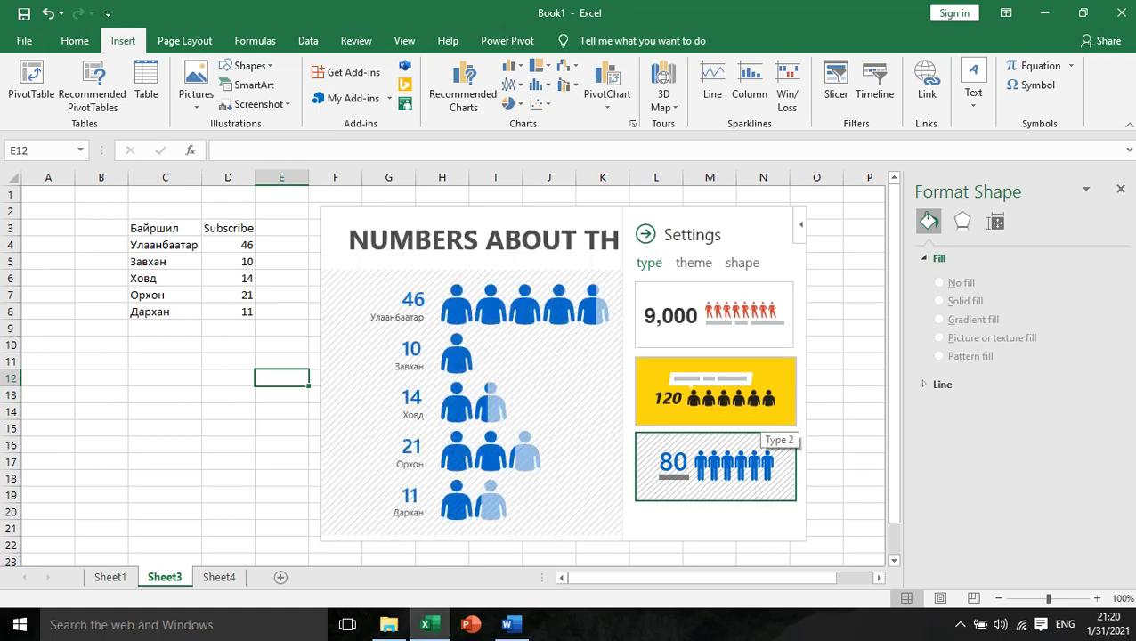
Step: Try the milk carton, alarm clock, smiling person, standing woman and star shapes on the people graph, and return to Shape 1
left_click(693, 263)
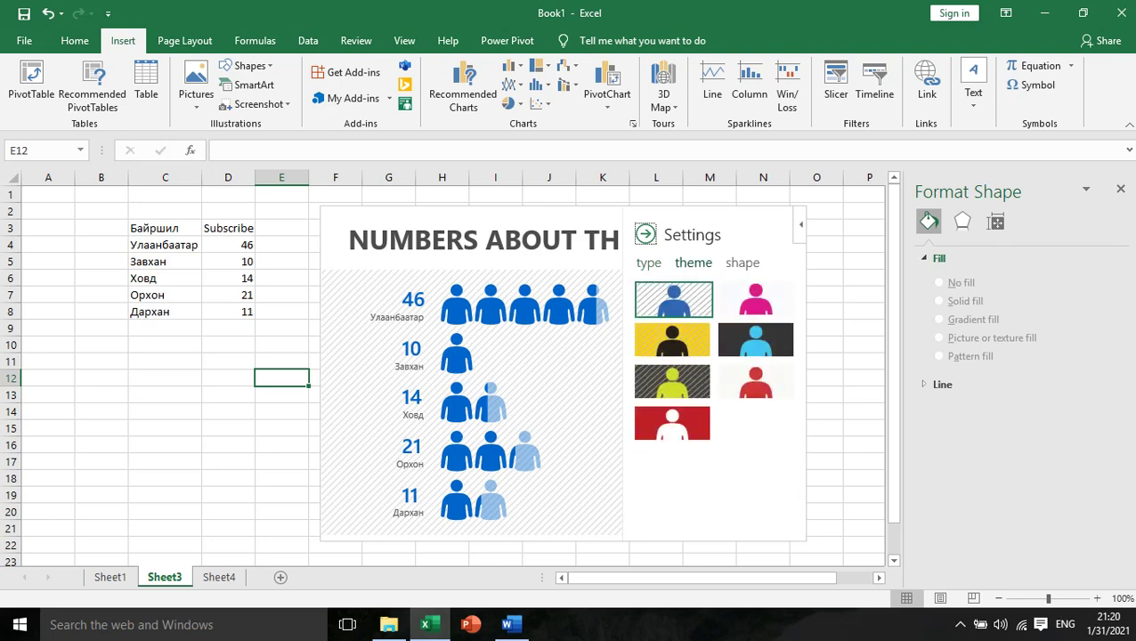
left_click(743, 262)
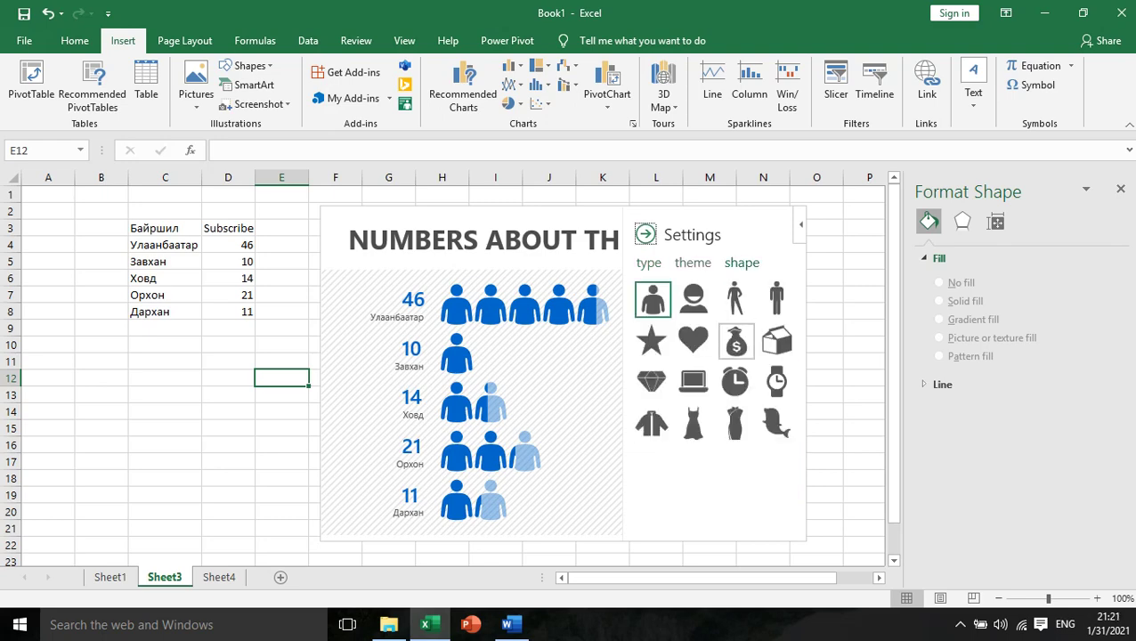
left_click(777, 341)
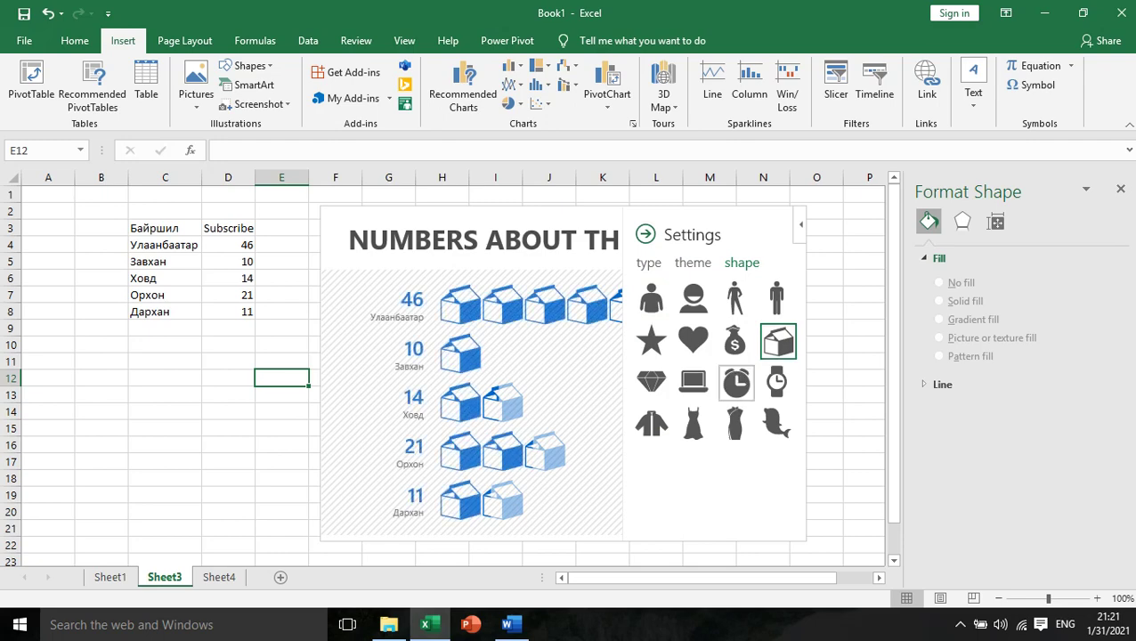
left_click(736, 383)
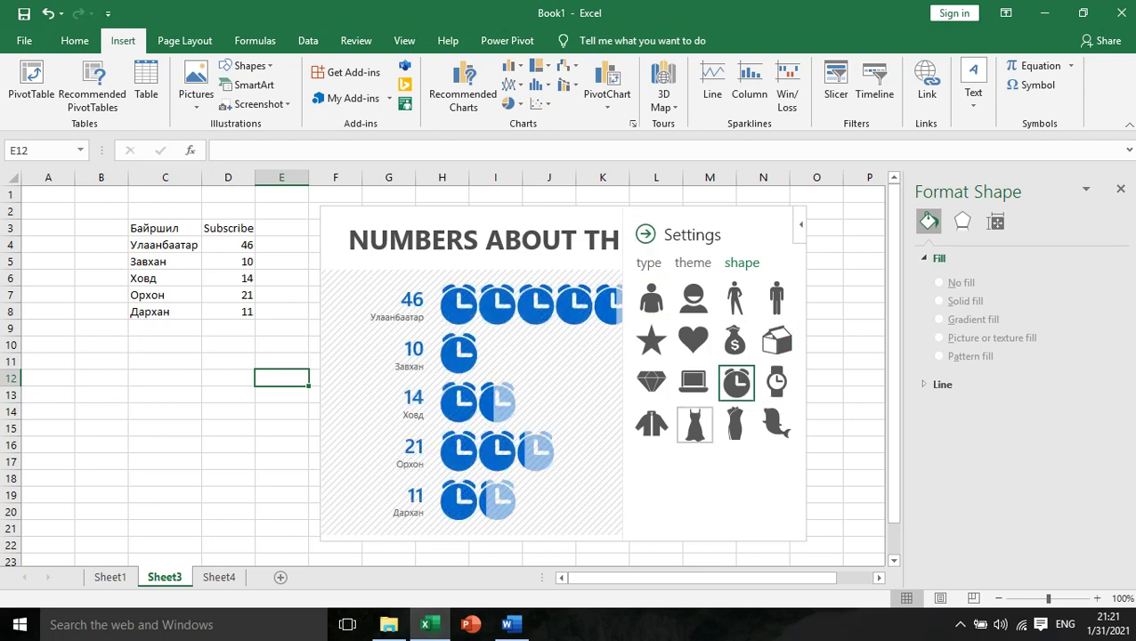
left_click(694, 299)
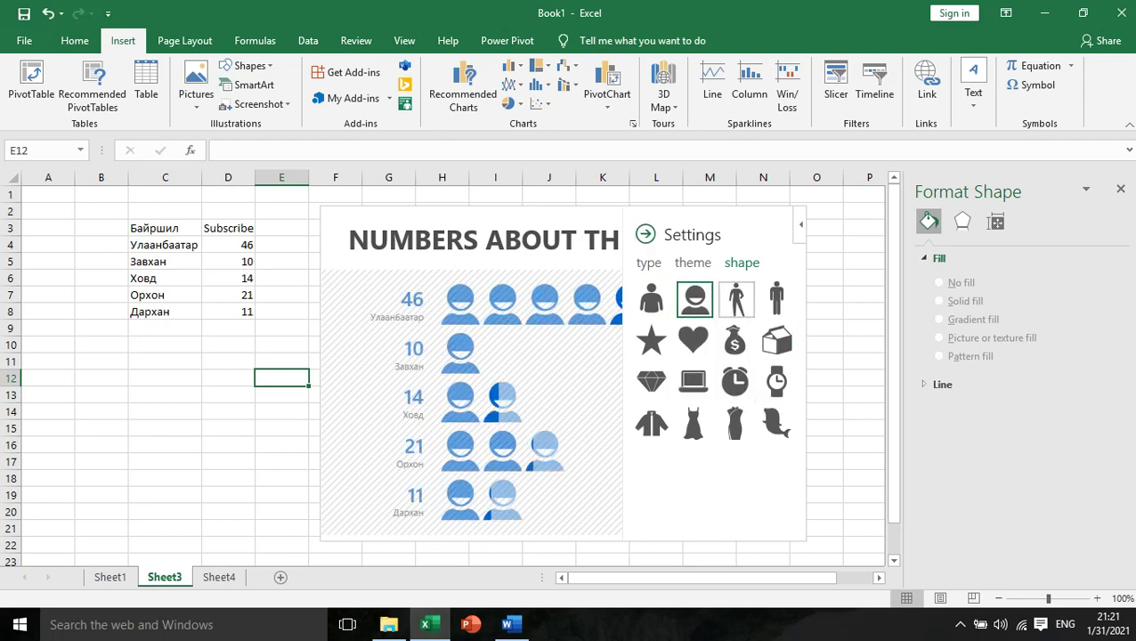
left_click(737, 300)
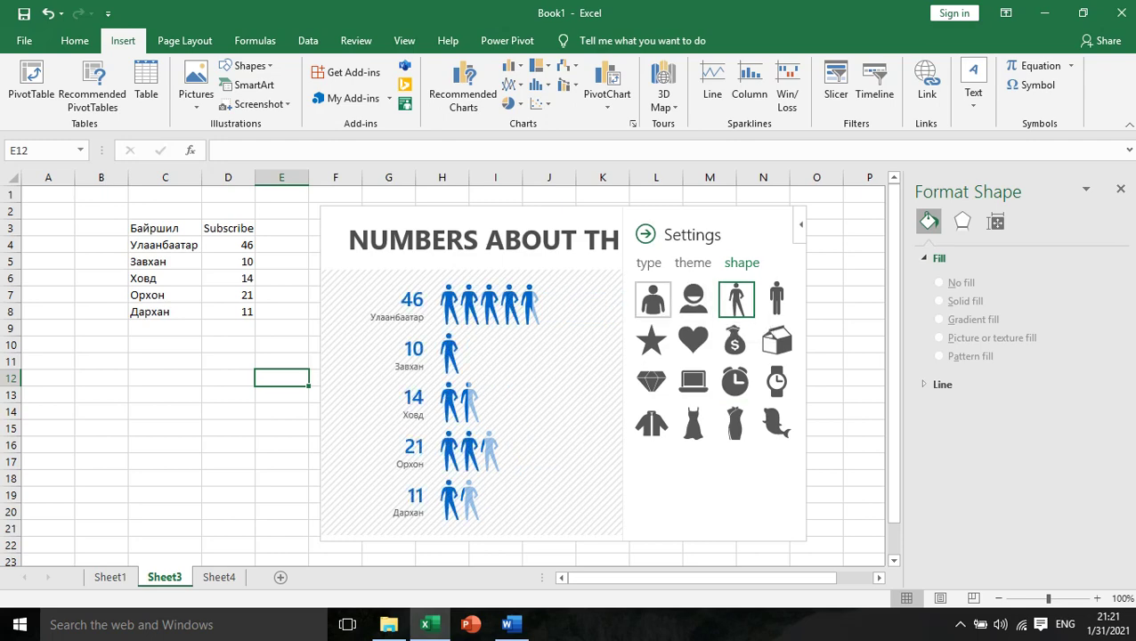
left_click(652, 341)
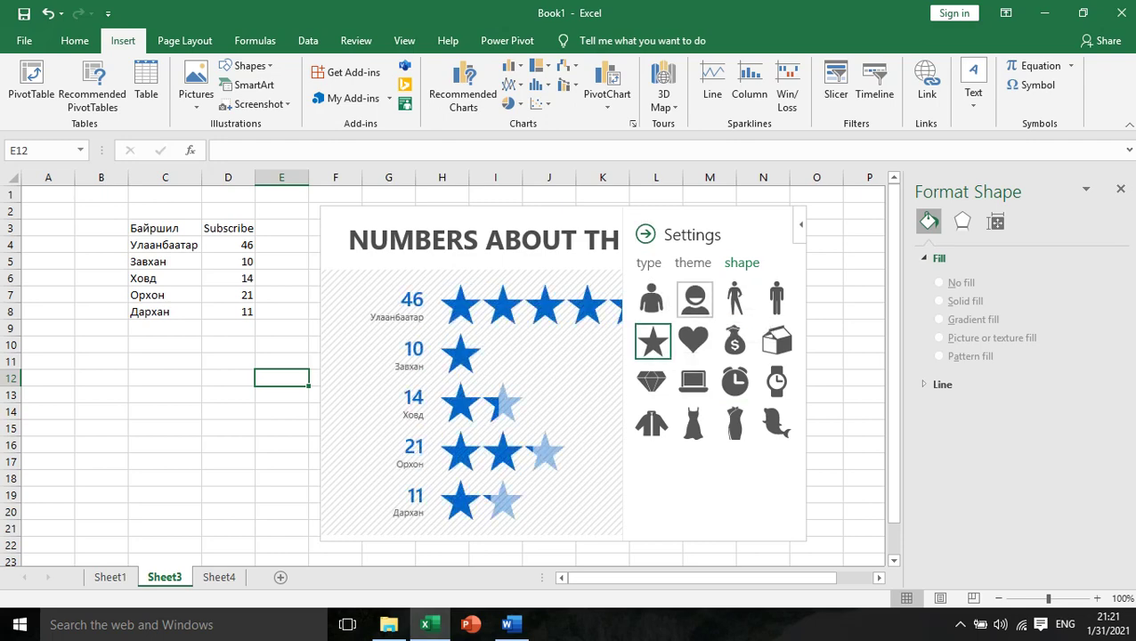
left_click(696, 303)
left_click(654, 302)
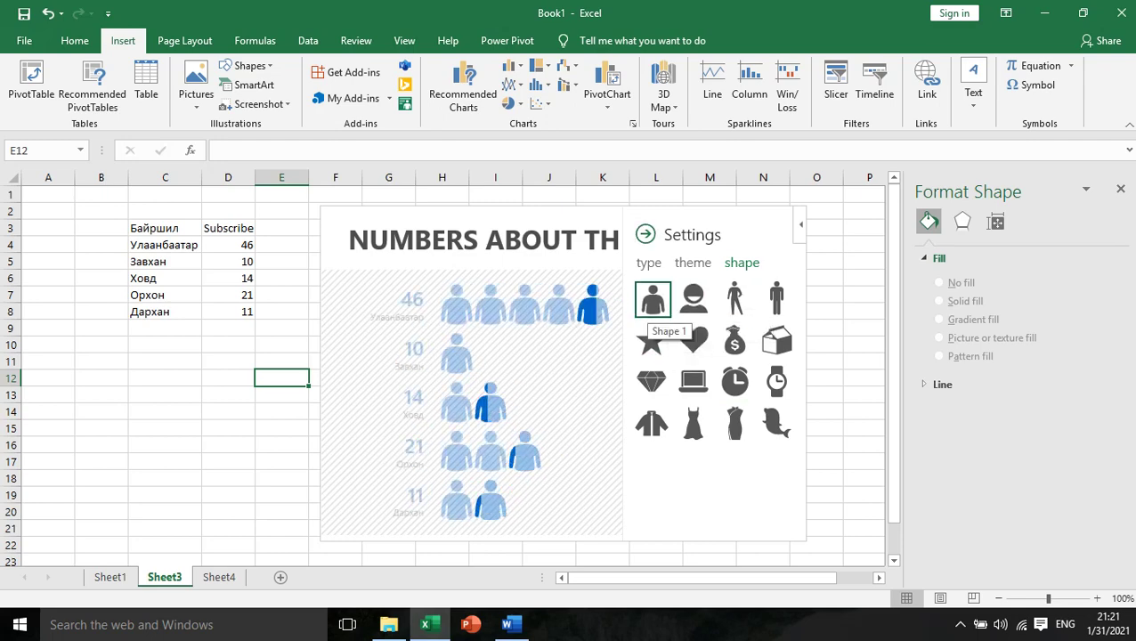
Step: Try several themes on the people graph and settle on Theme 7, with white figures on a red background
left_click(693, 263)
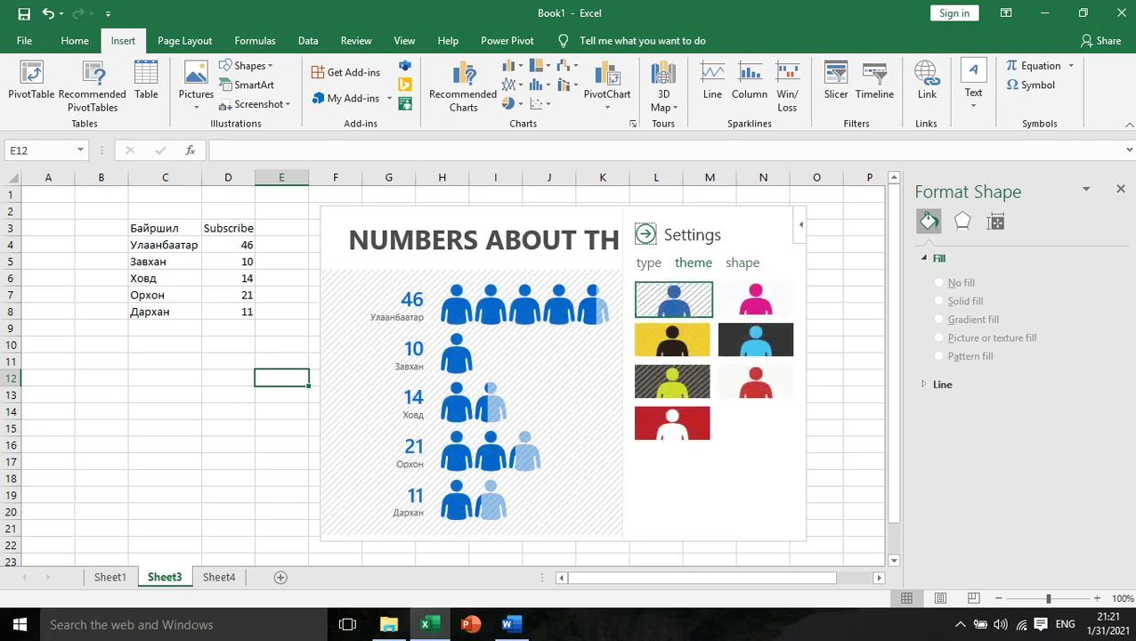
left_click(672, 340)
left_click(672, 383)
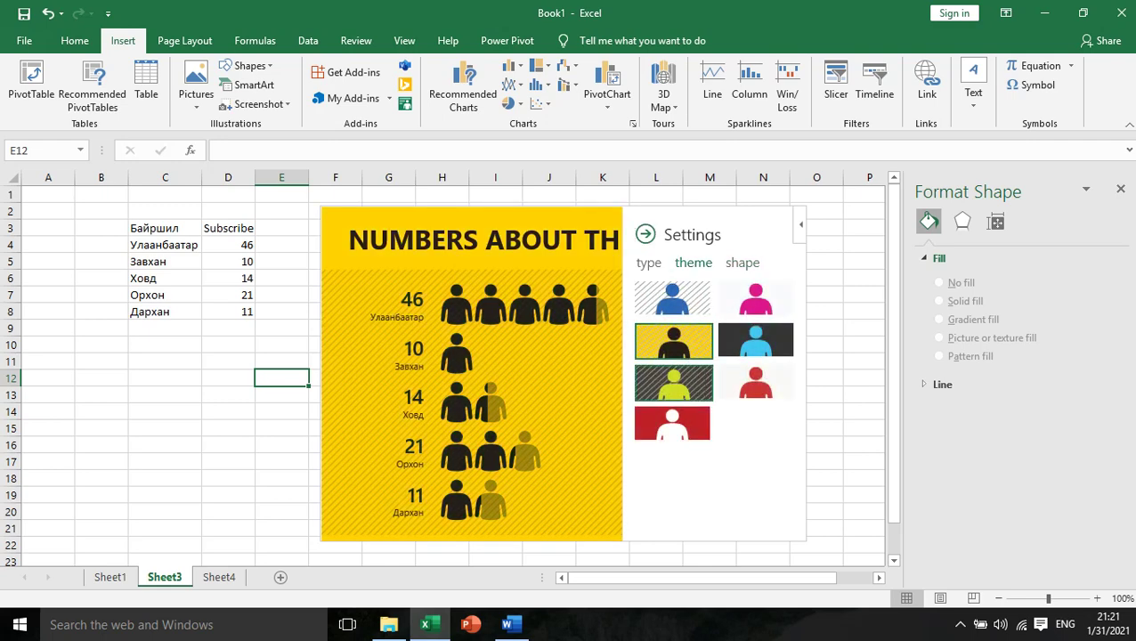
left_click(756, 382)
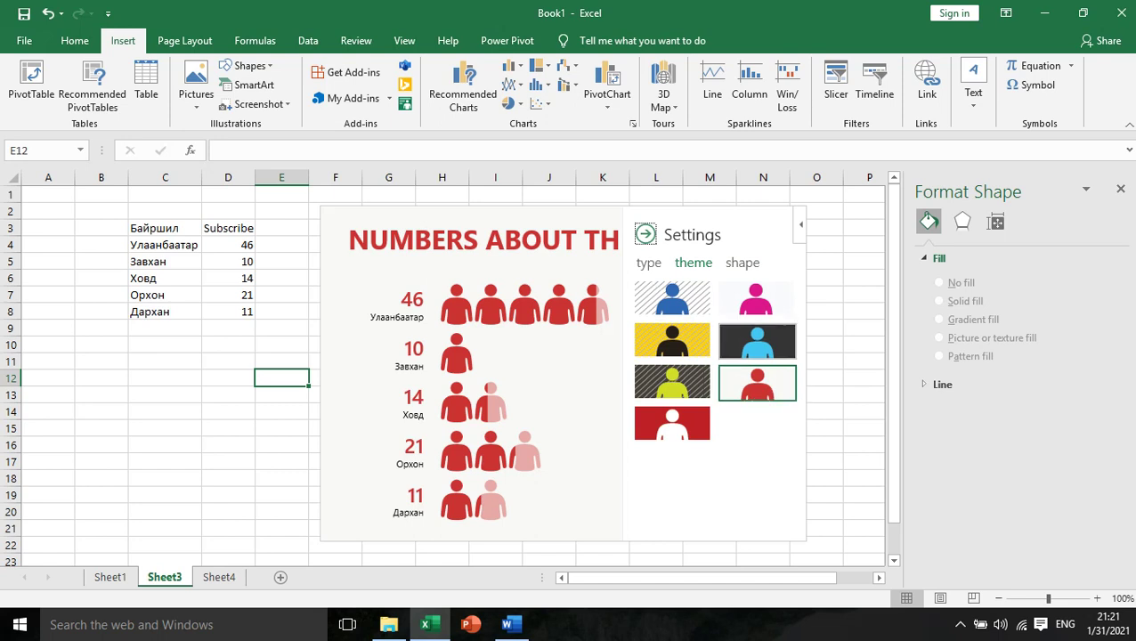
left_click(756, 300)
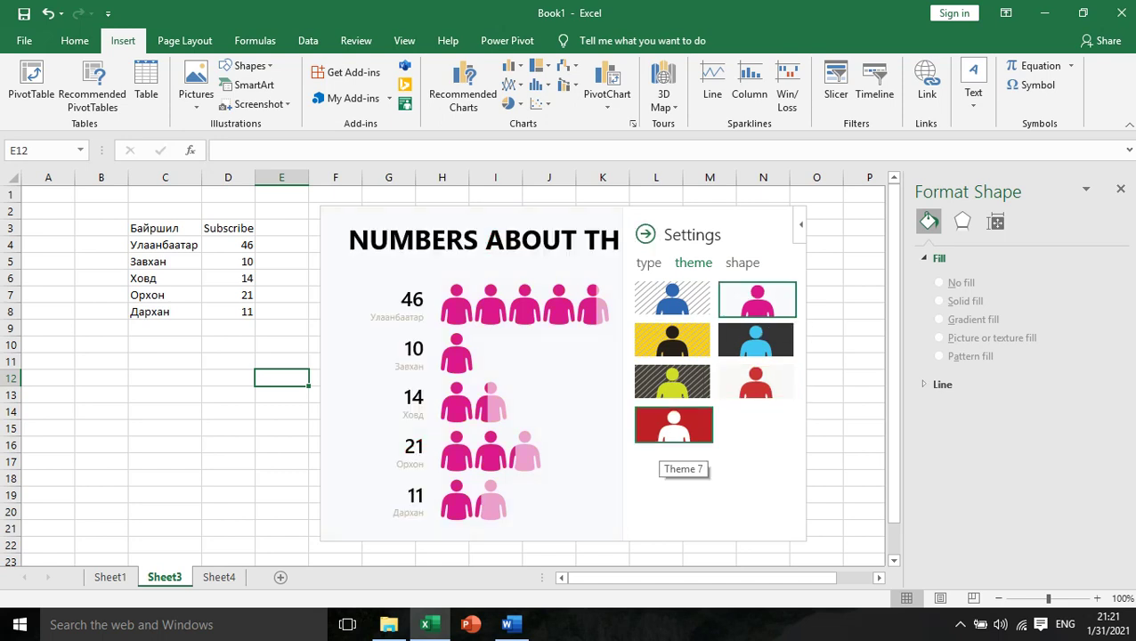
left_click(674, 429)
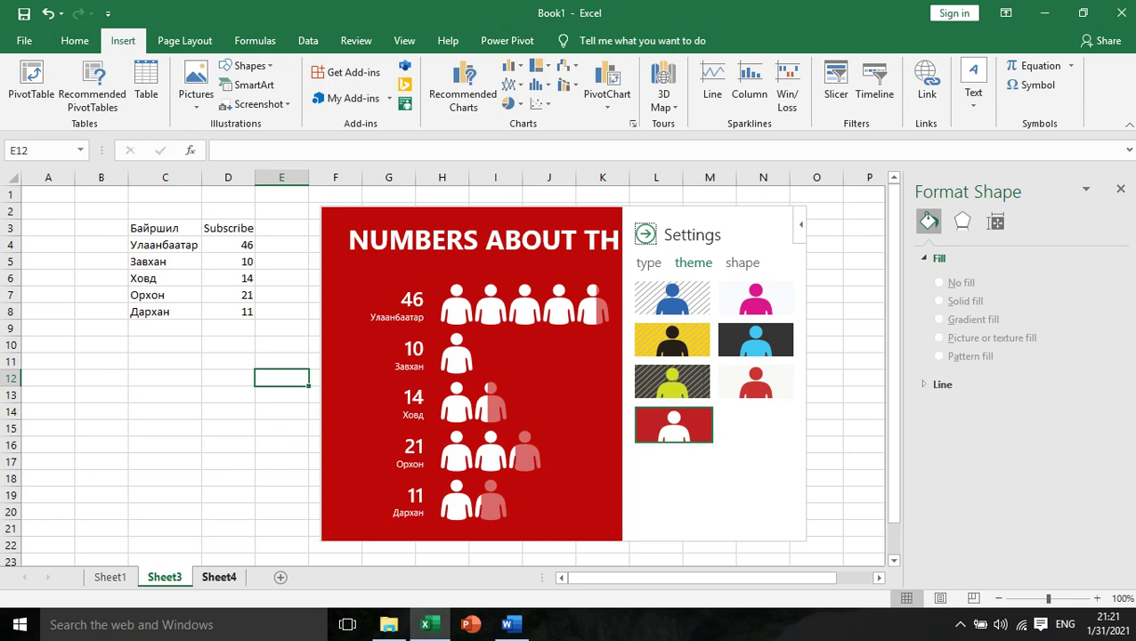
Step: Look briefly at Sheet4, return to Sheet3 and delete the red people graph beside the subscriber table
left_click(219, 576)
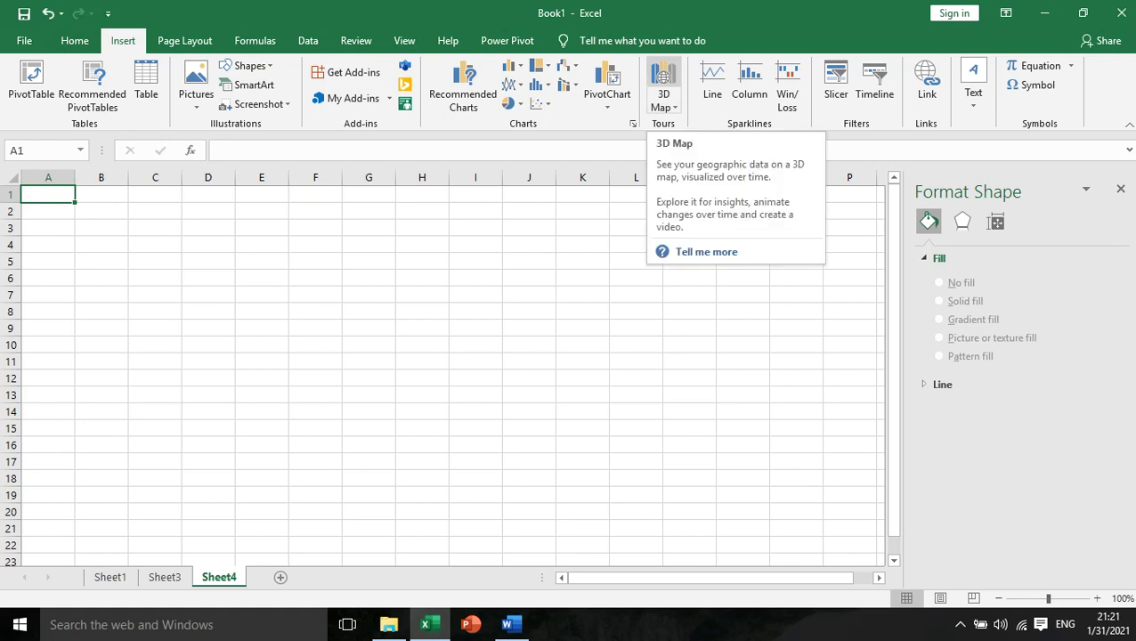
left_click(164, 577)
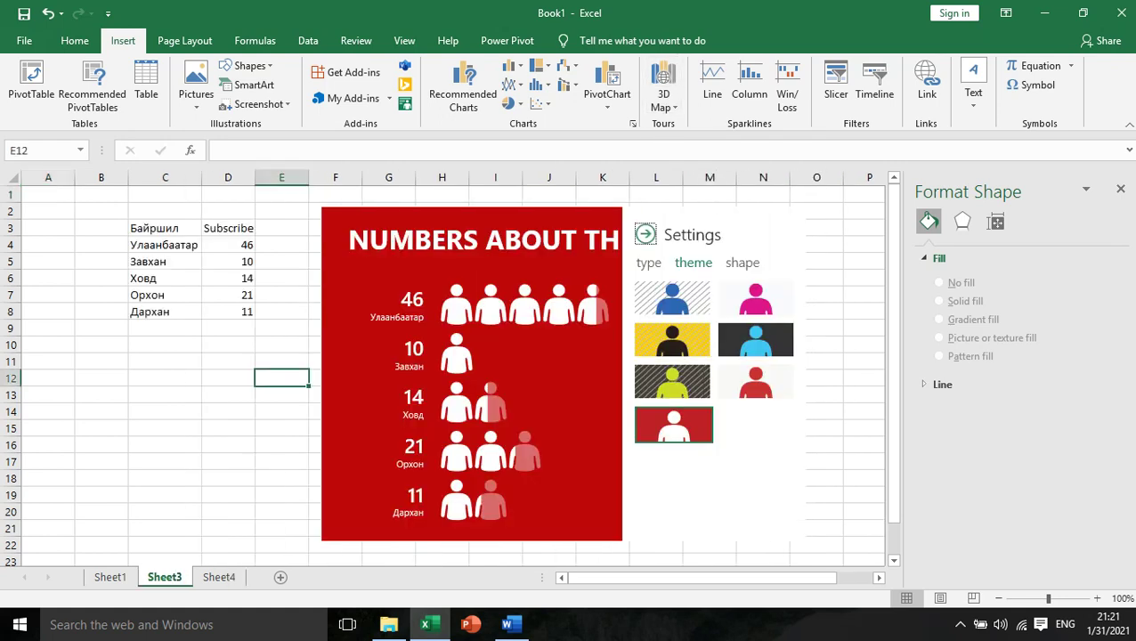
right_click(401, 322)
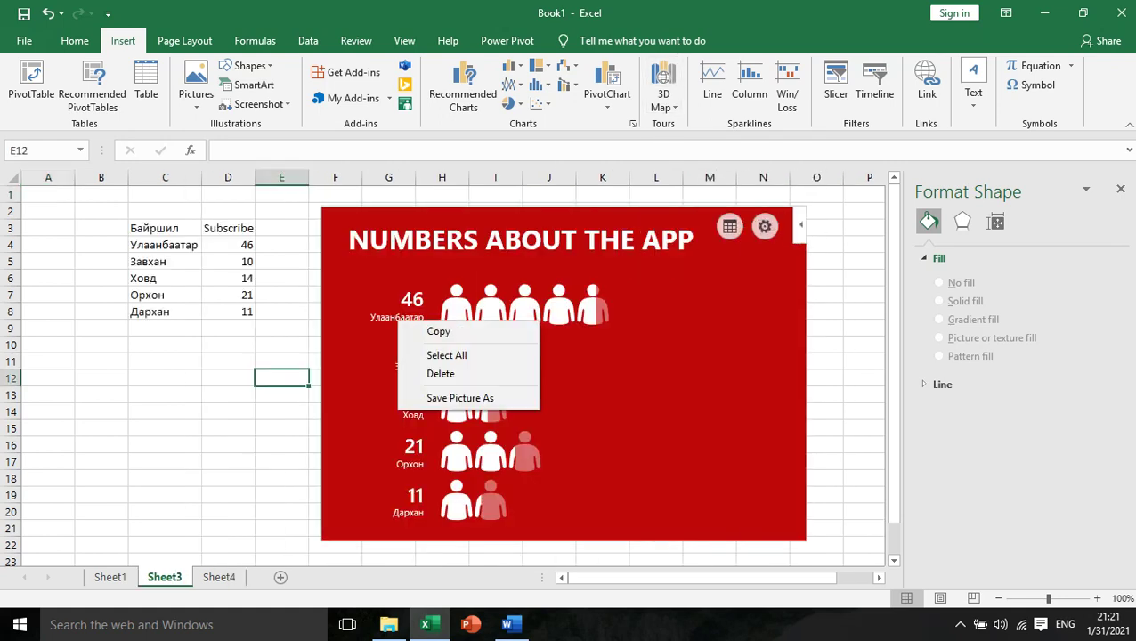
left_click(439, 374)
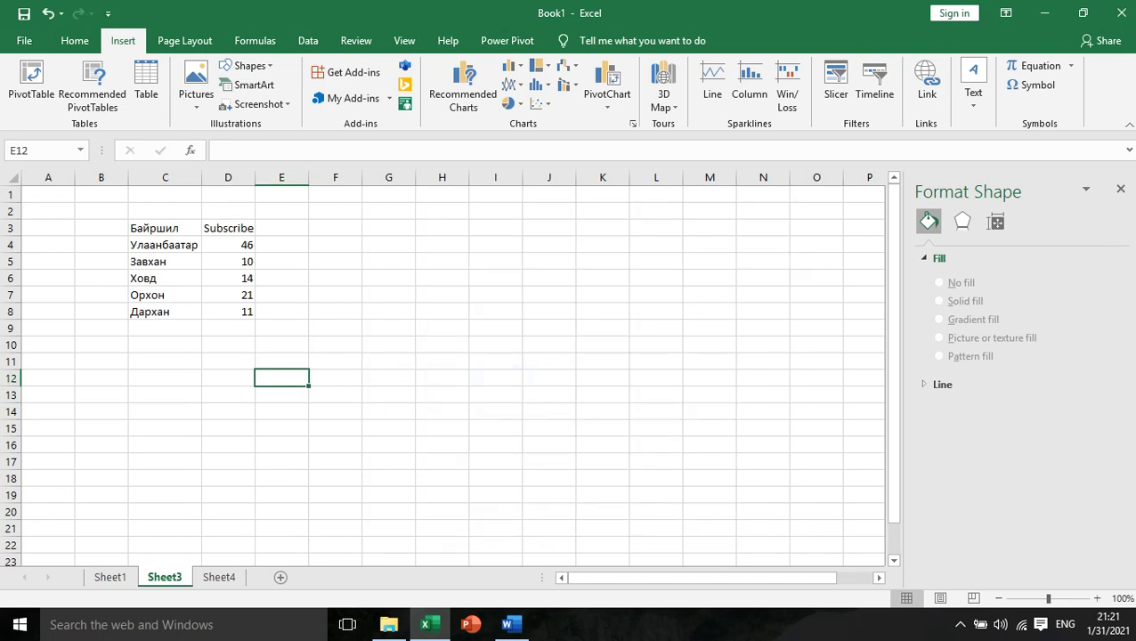
Step: Select C3:D7 of the subscriber table, fill it down into row 8, and open the existing Tour 1 in 3D Maps
left_click_drag(165, 229, 229, 294)
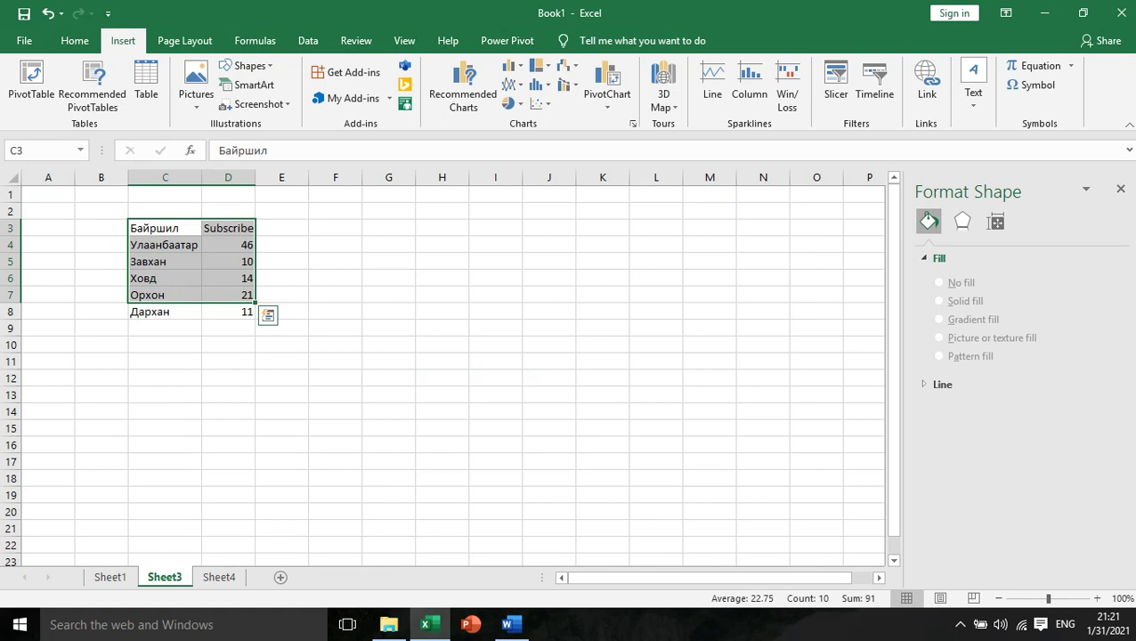
left_click_drag(255, 304, 258, 317)
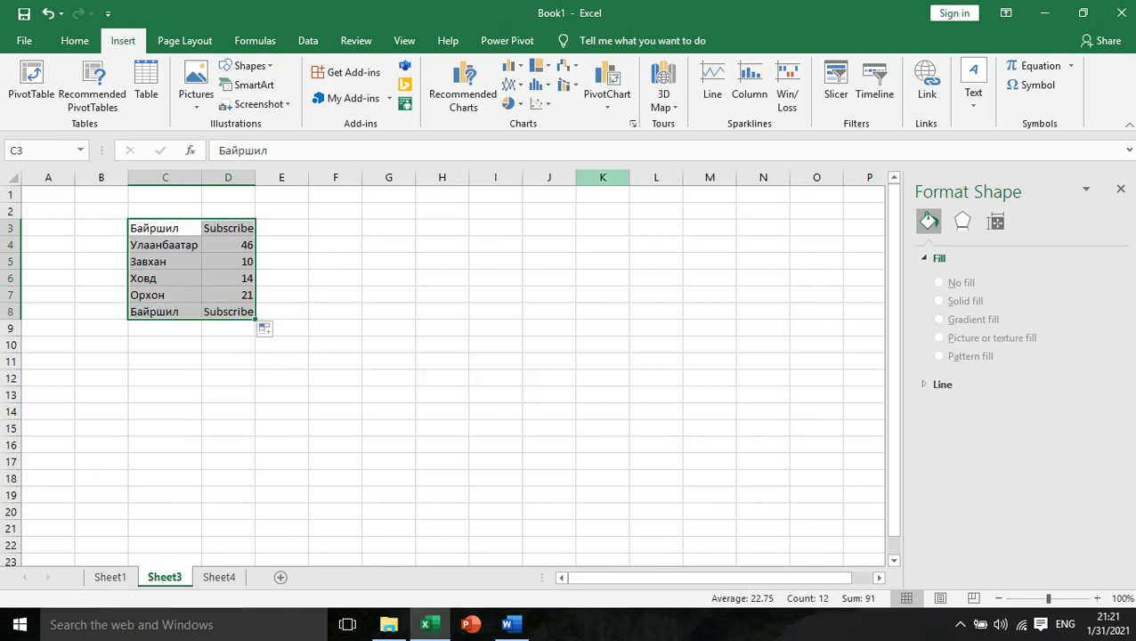
left_click(663, 78)
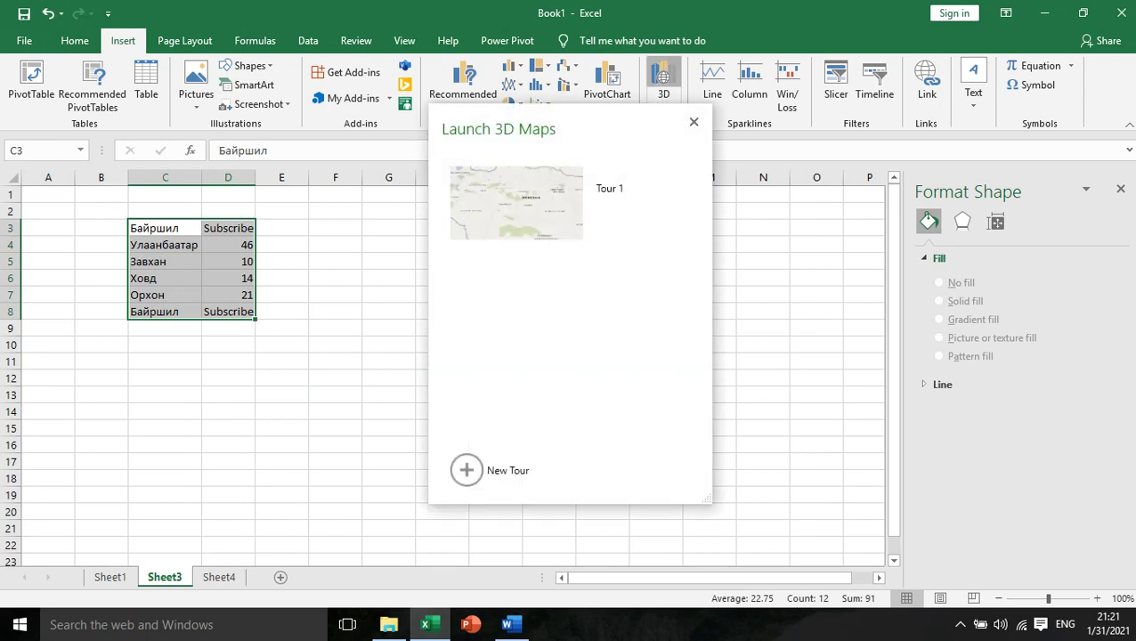
left_click(650, 196)
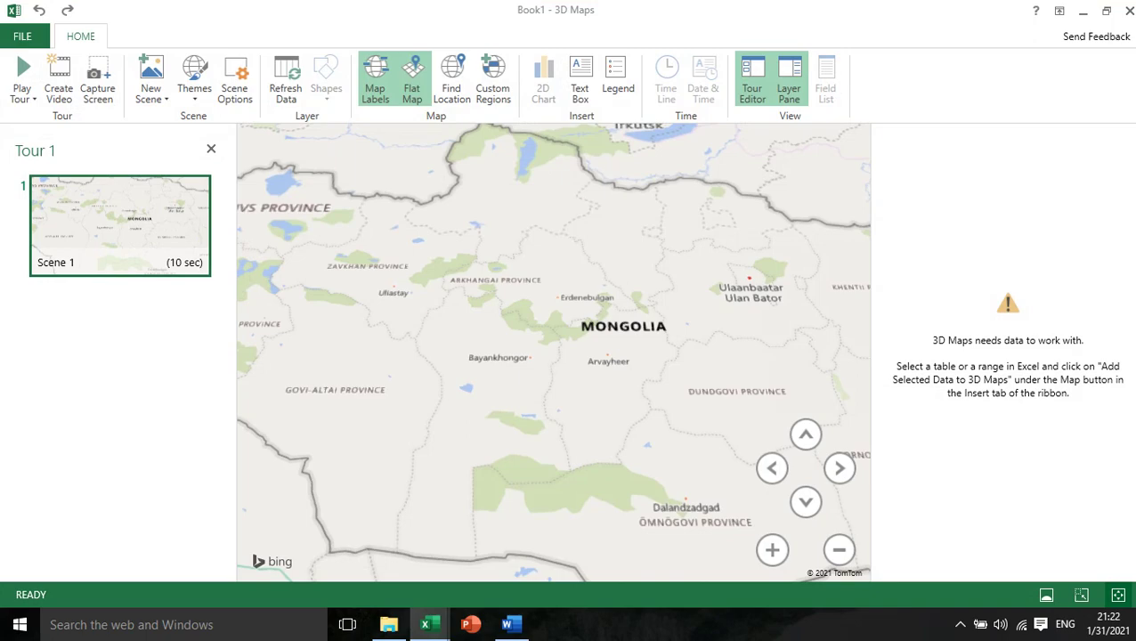
Step: Turn off the map labels and the flat map so the whole world is shown as an unlabelled globe
left_click(839, 549)
left_click(839, 549)
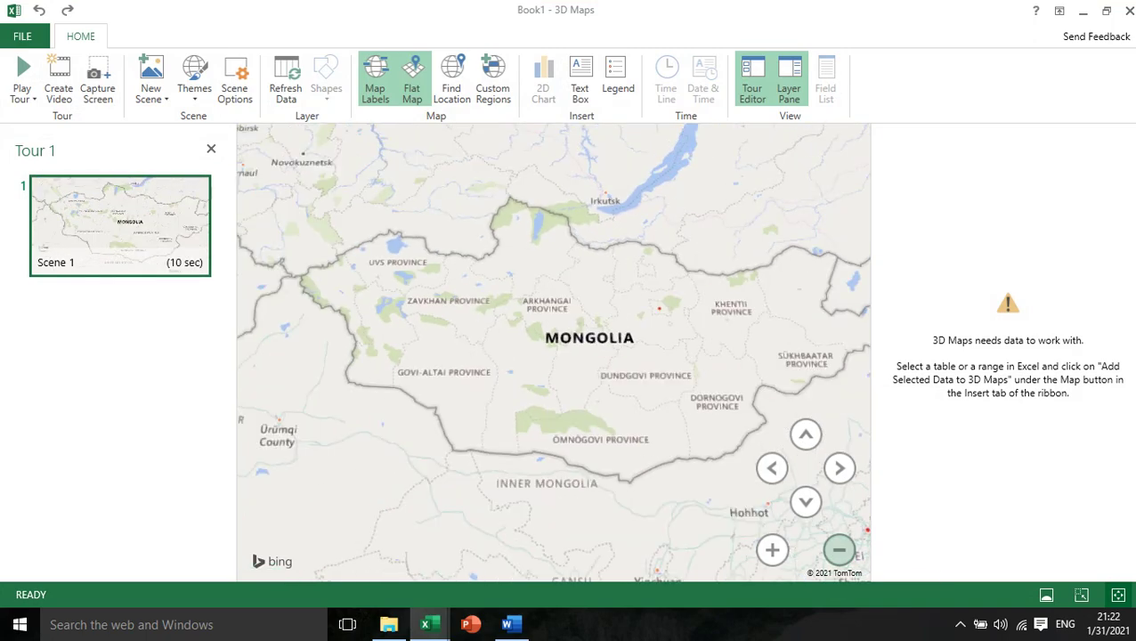
left_click(838, 549)
left_click(839, 549)
left_click(839, 550)
left_click(839, 549)
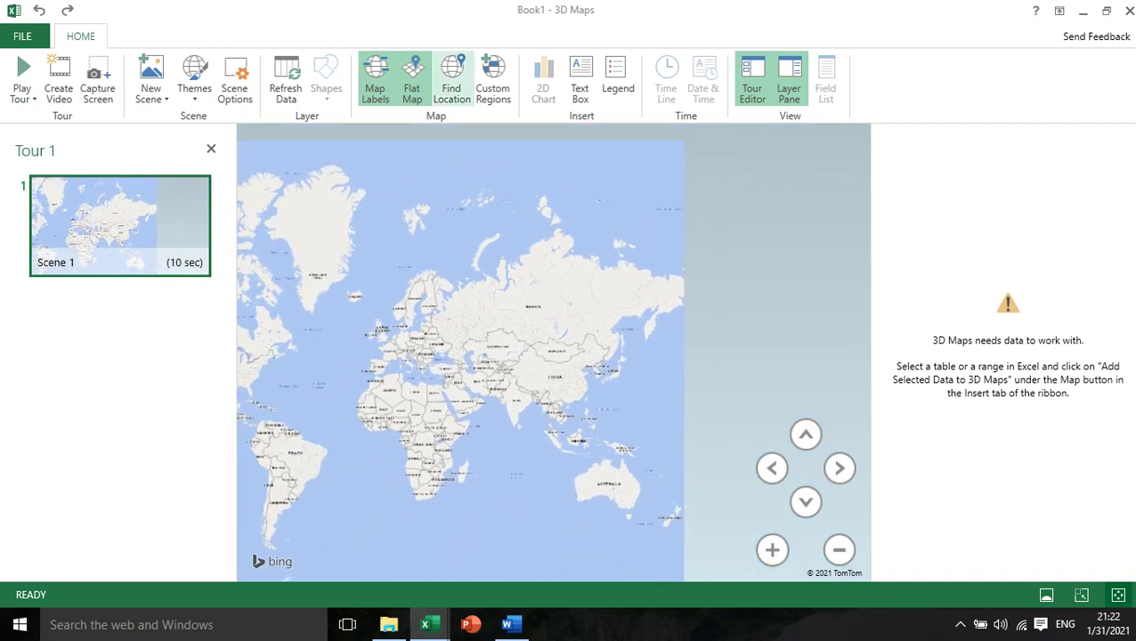
left_click(375, 80)
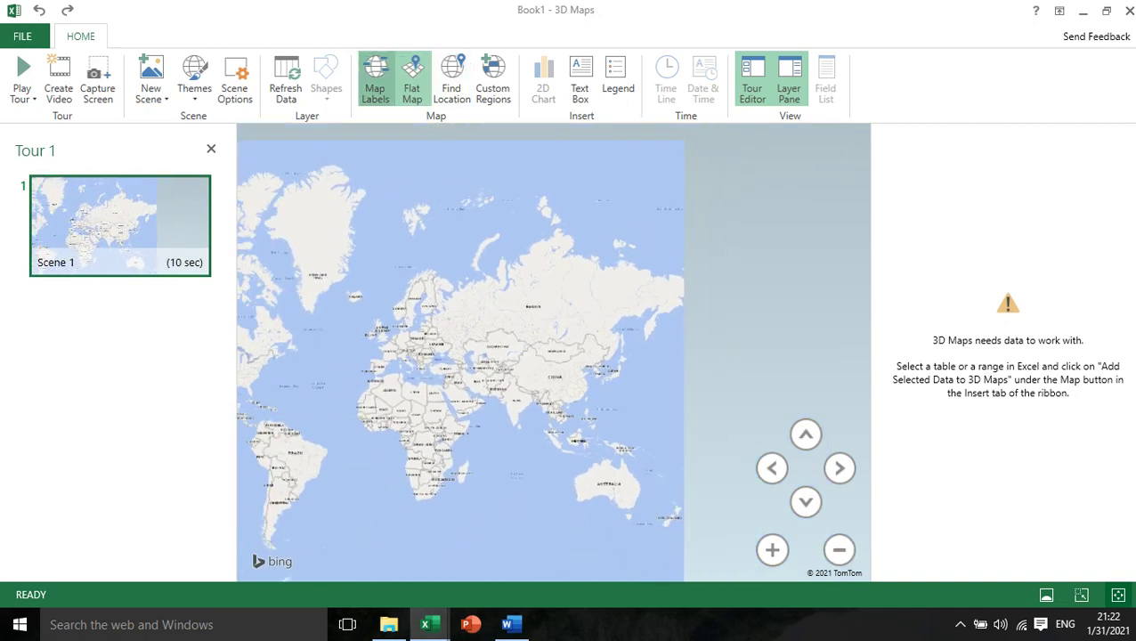
left_click(411, 80)
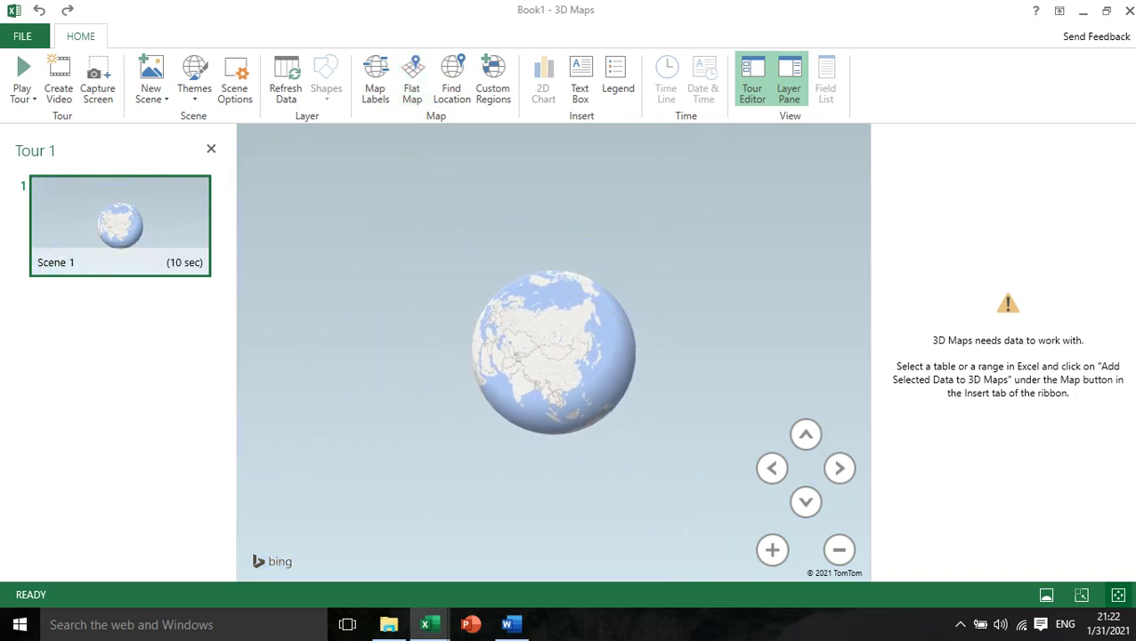
Step: Enlarge and rotate the globe to show Asia, play the tour on it, and exit the playback
left_click(772, 549)
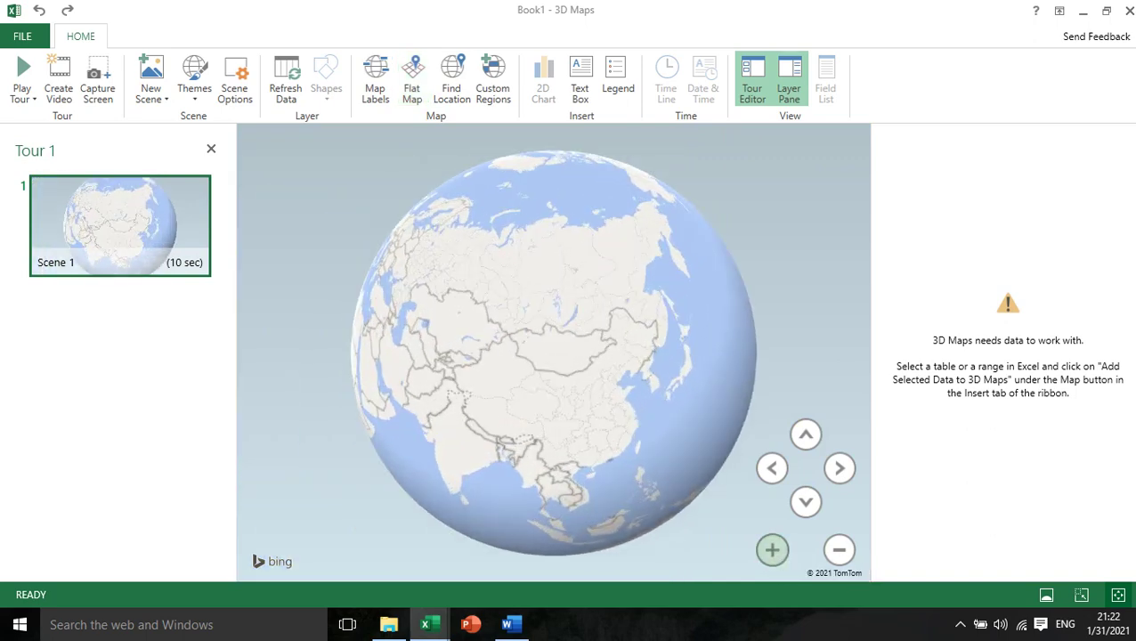
left_click_drag(543, 383, 486, 379)
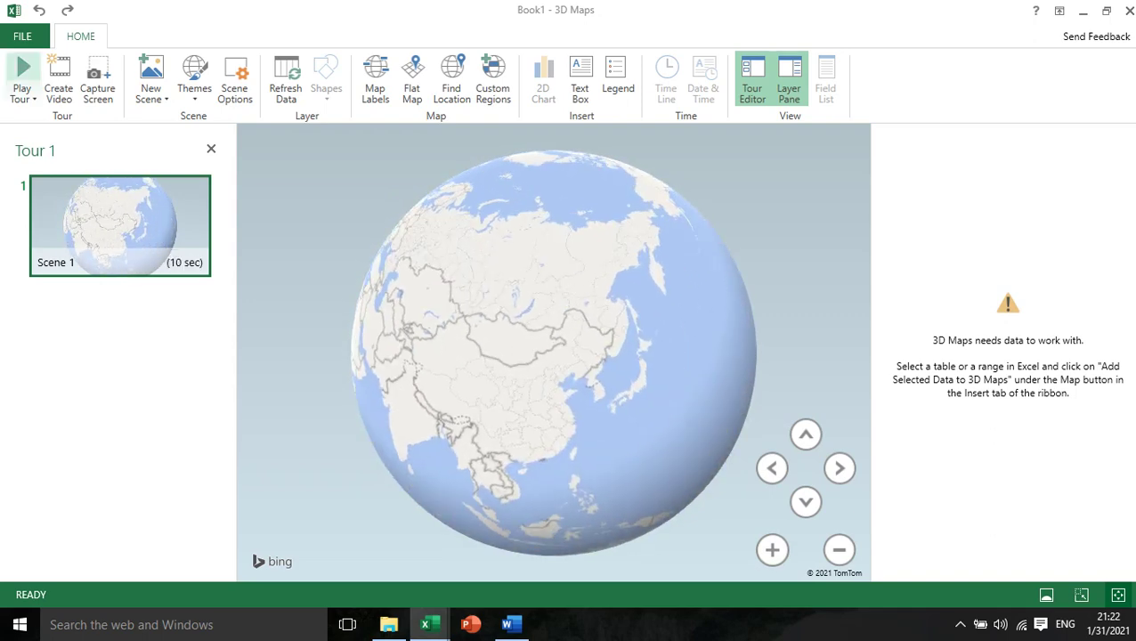
left_click(23, 76)
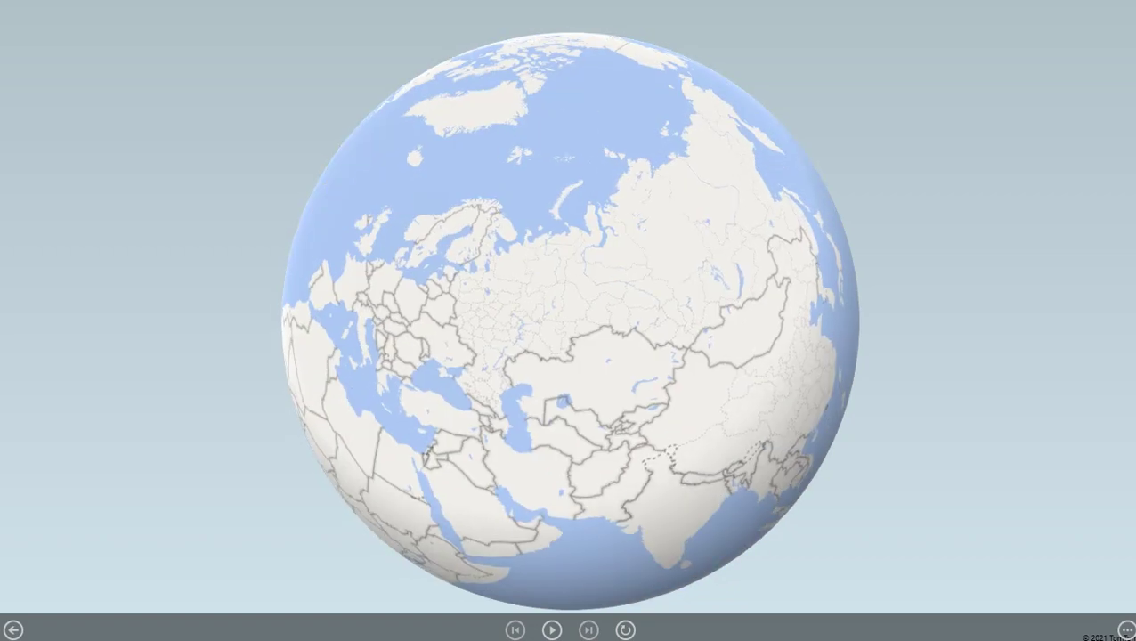
key("Escape")
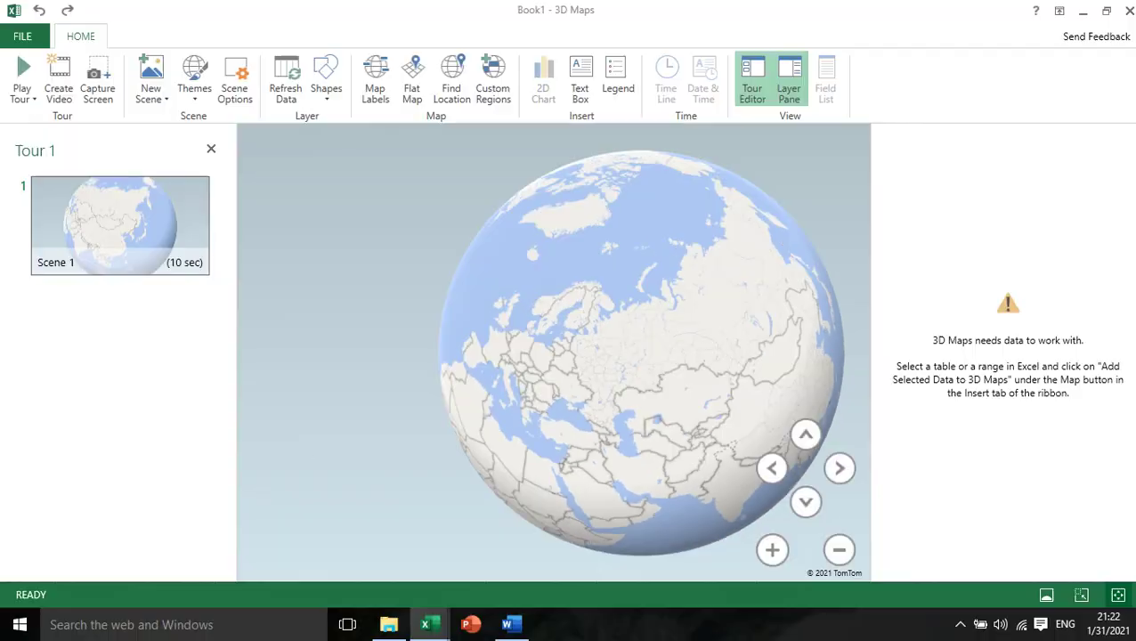
Step: Switch the globe back to a flat map, play the tour on it, and exit the playback
left_click(412, 80)
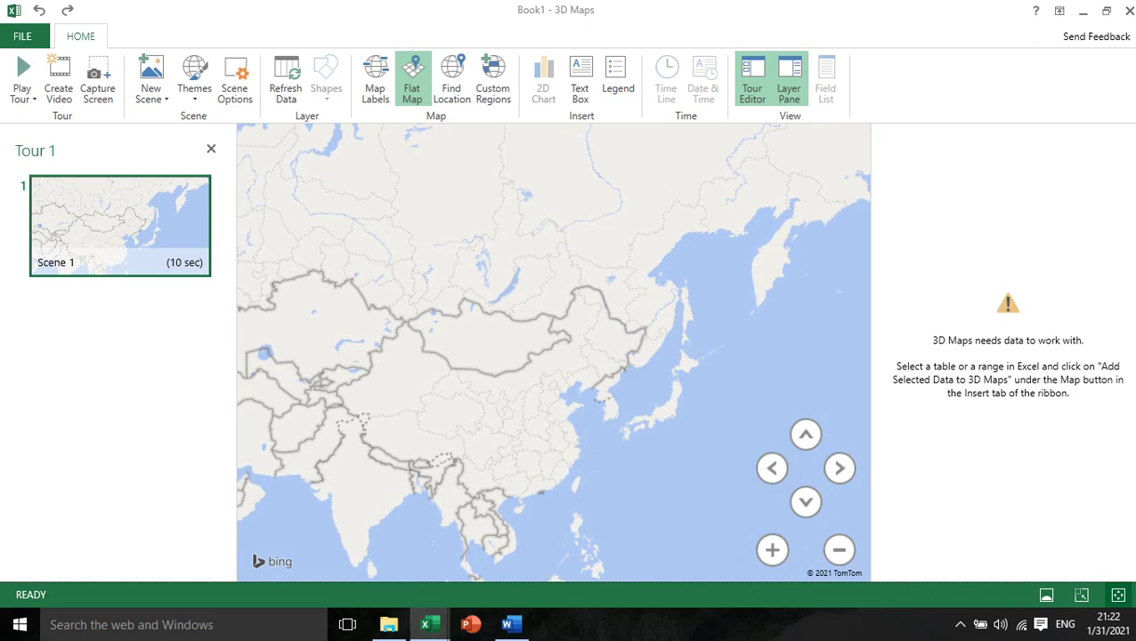
left_click(21, 99)
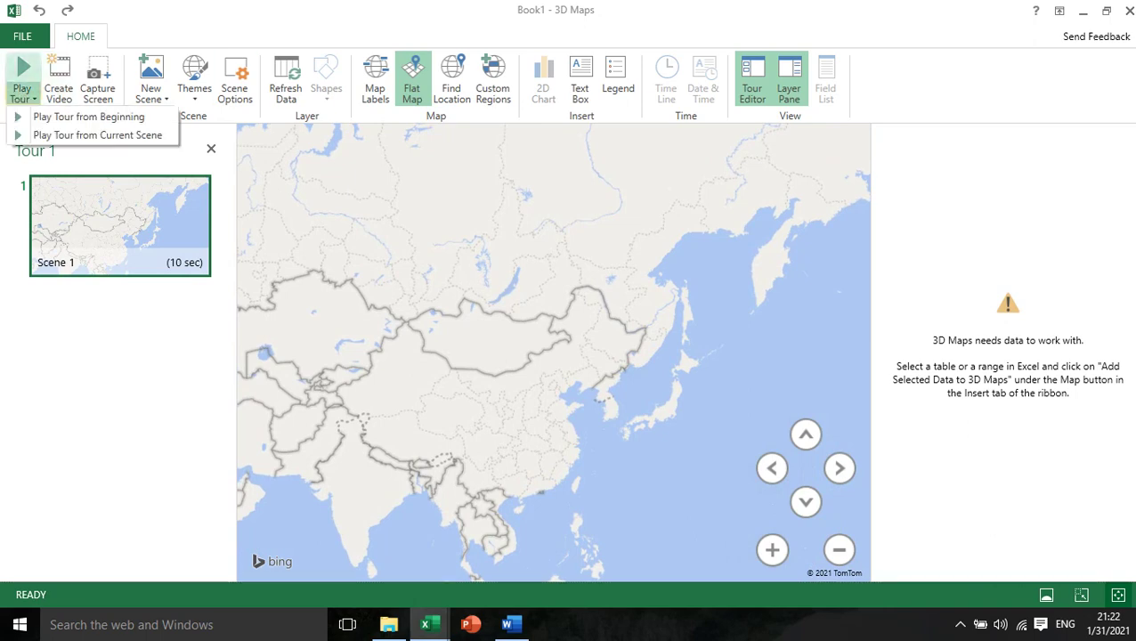
left_click(120, 218)
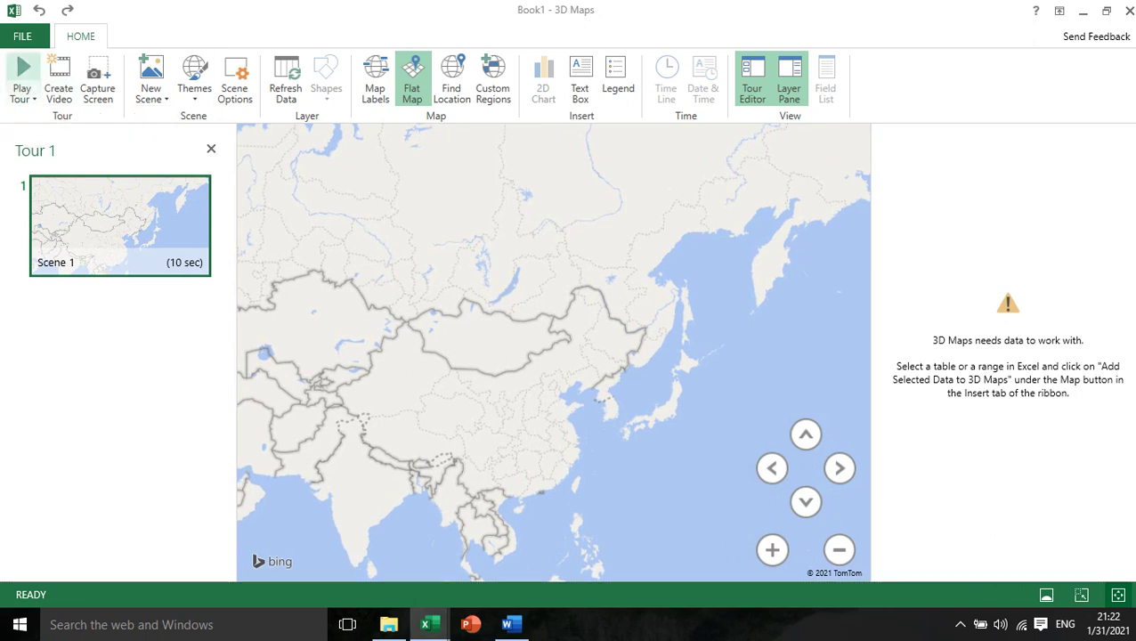
left_click(21, 71)
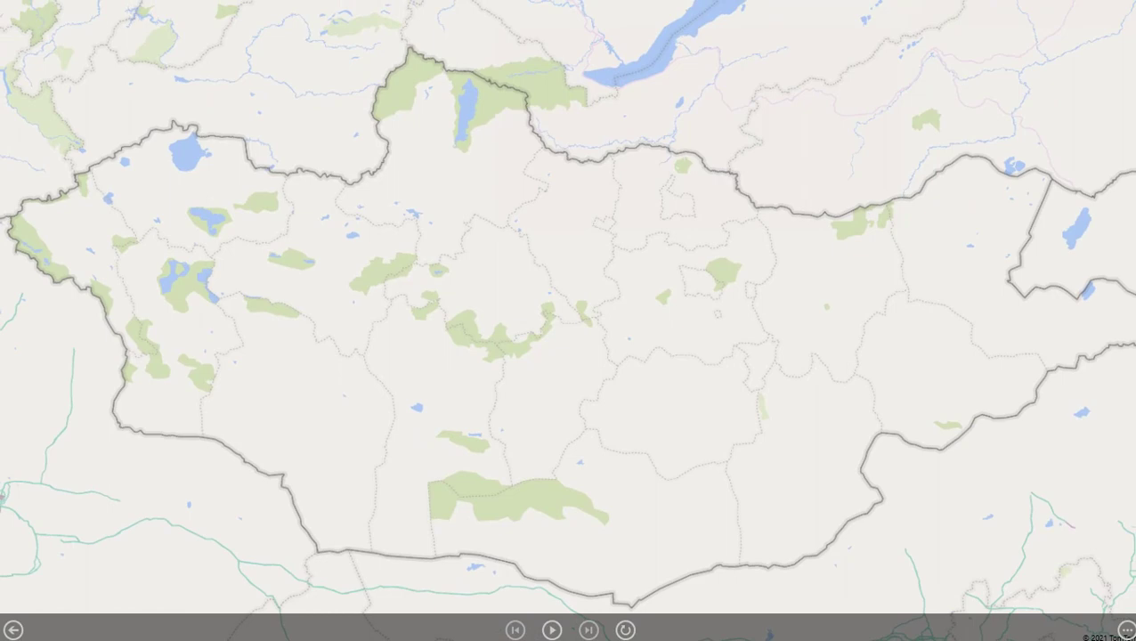
key("Escape")
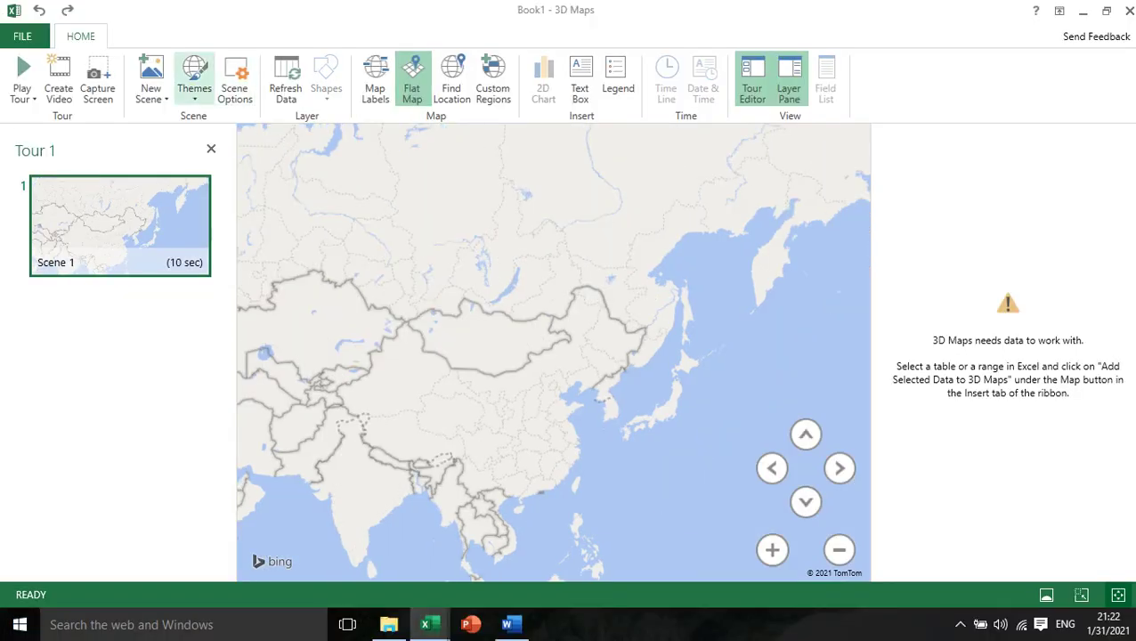
Step: Apply the satellite imagery theme with dark oceans to the flat map and view the Eurasian continent
left_click(194, 78)
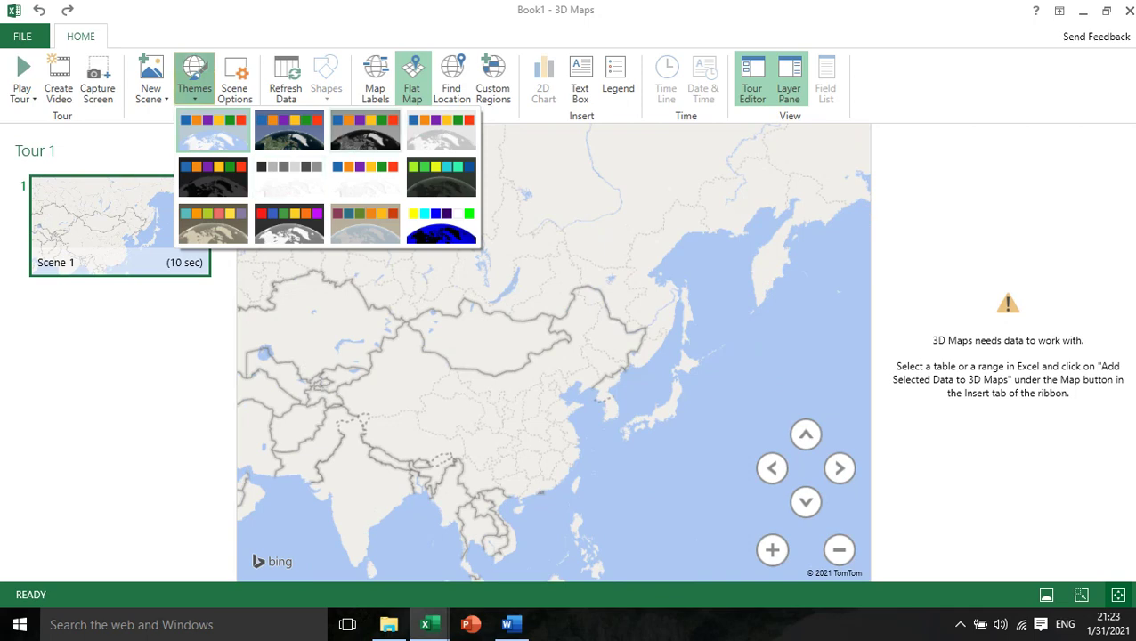
left_click(288, 129)
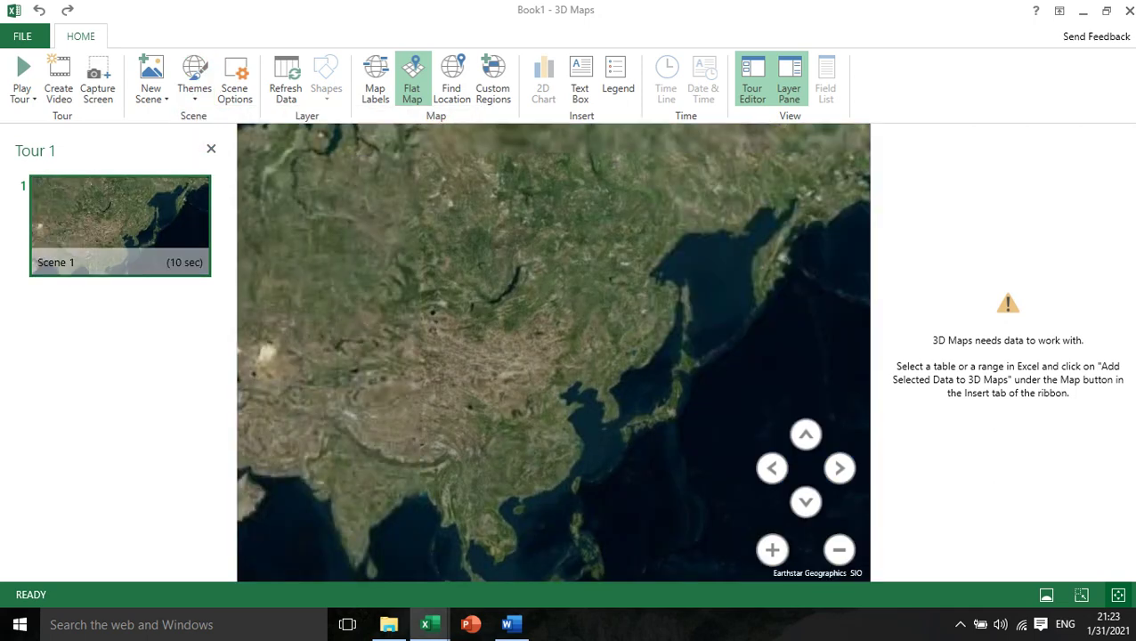
left_click_drag(505, 287, 610, 361)
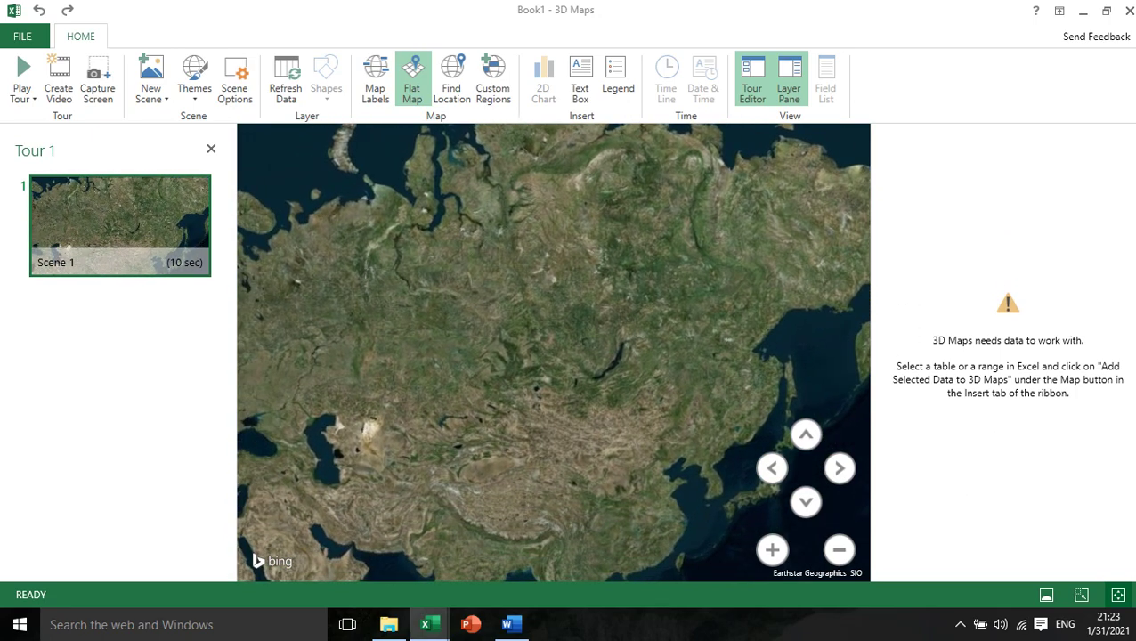
scroll(553, 352, "down", 3)
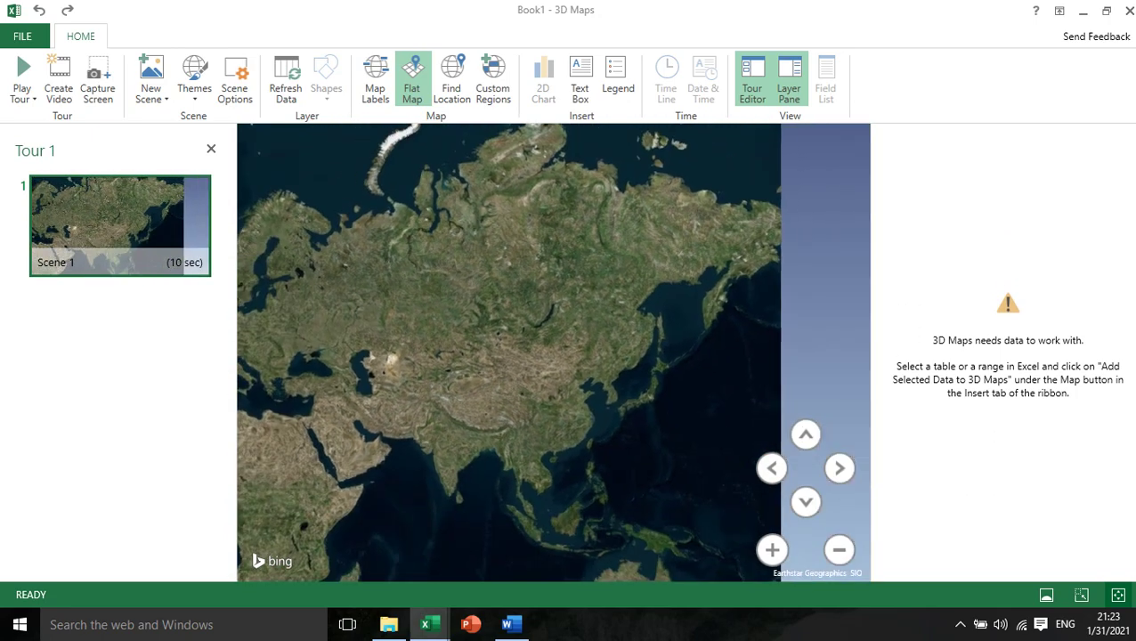
left_click(839, 550)
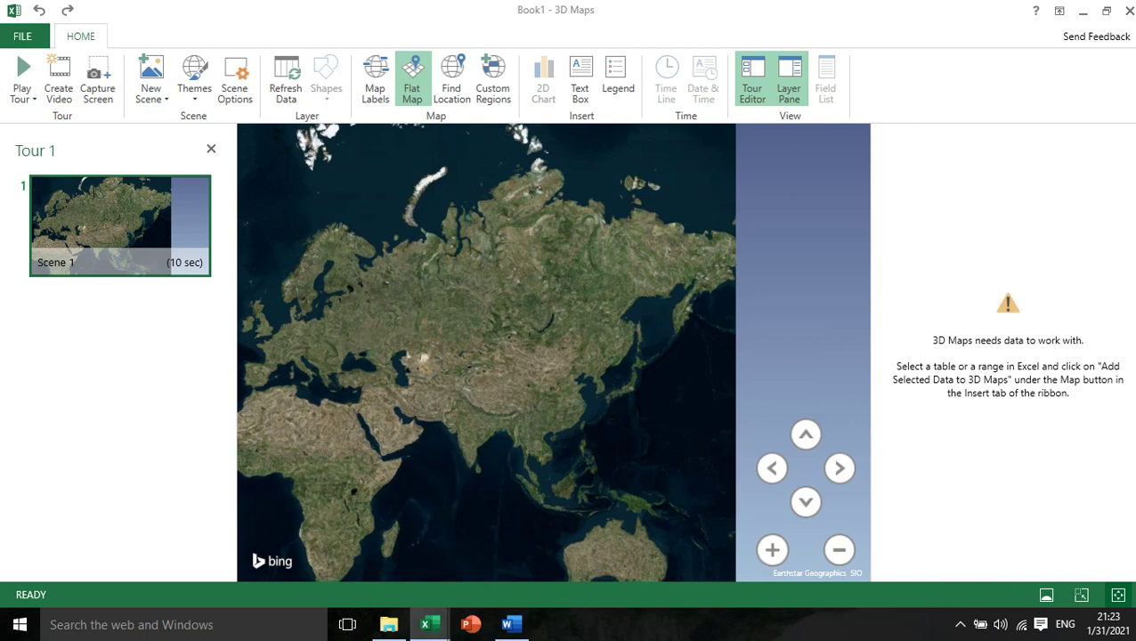
Step: Dismiss the location search without using it, turn the map labels on, and centre the map closely on Mongolia
left_click(451, 80)
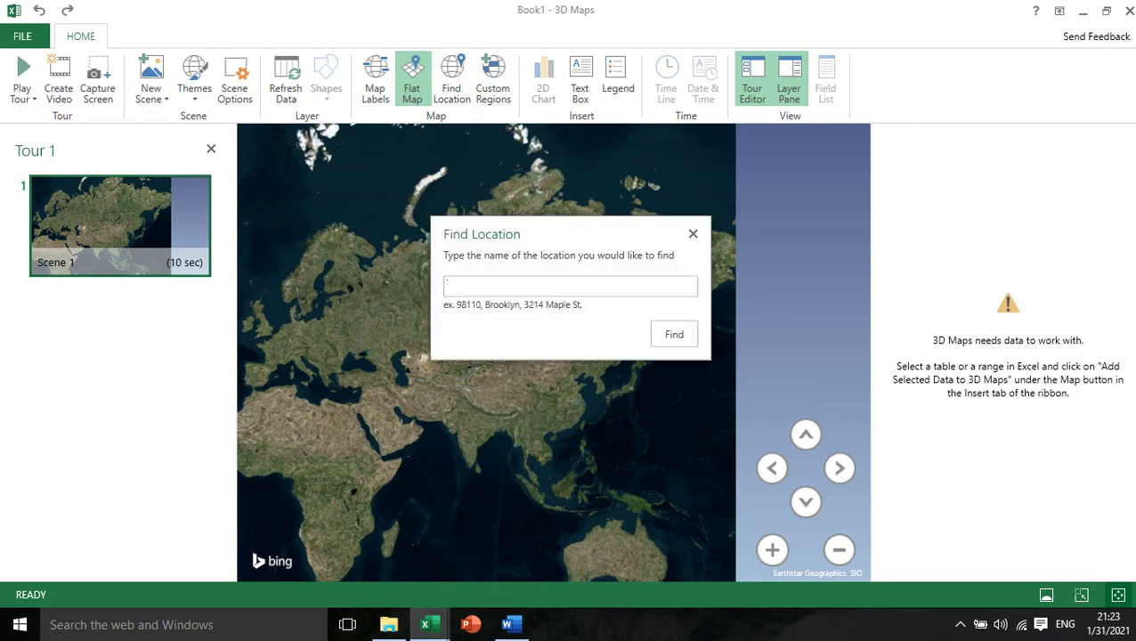
left_click(693, 233)
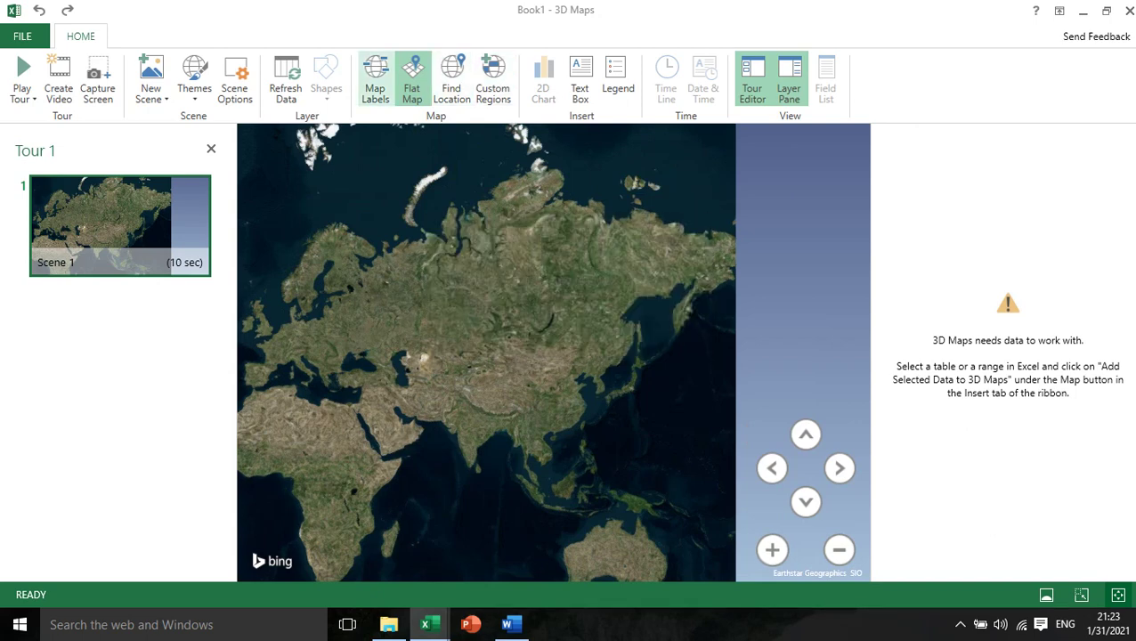
left_click(375, 80)
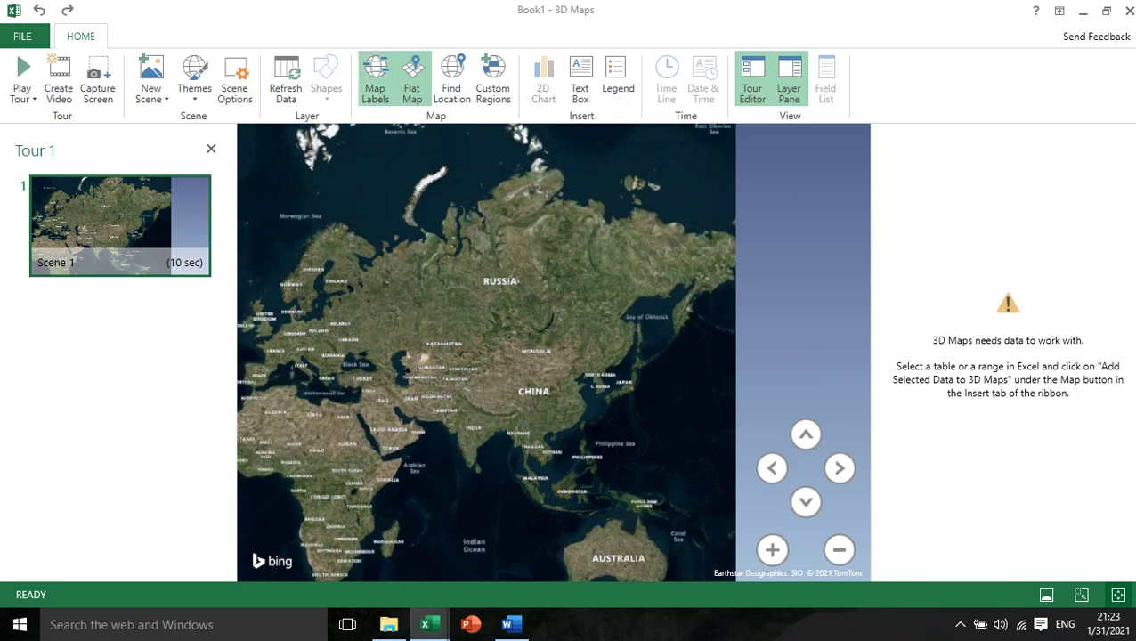
scroll(357, 400, "up", 2)
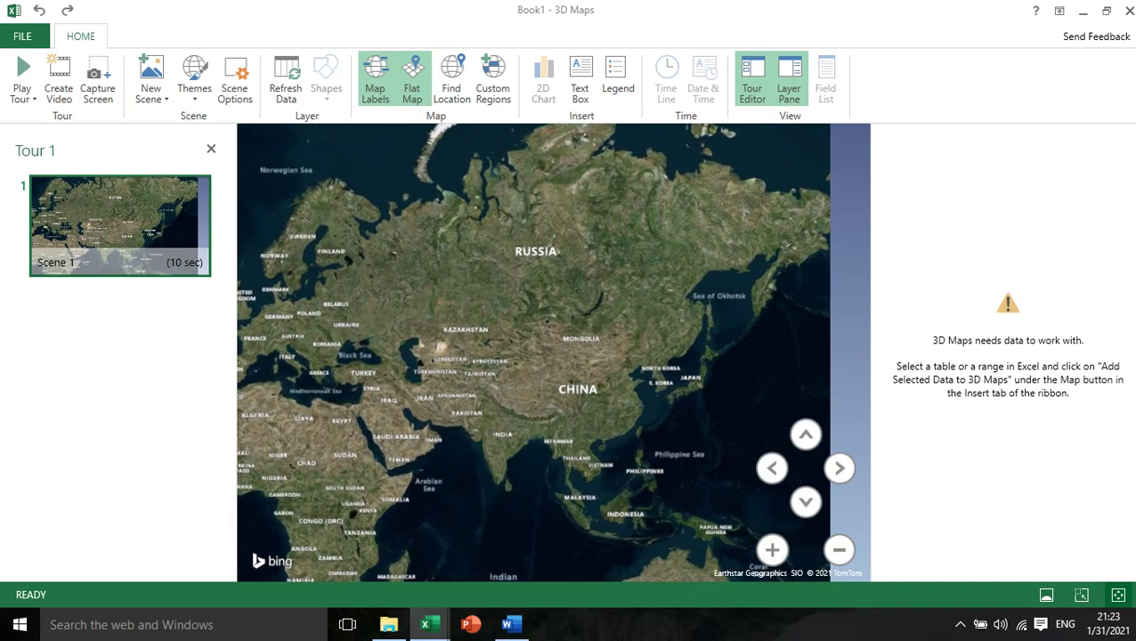
double_click(650, 344)
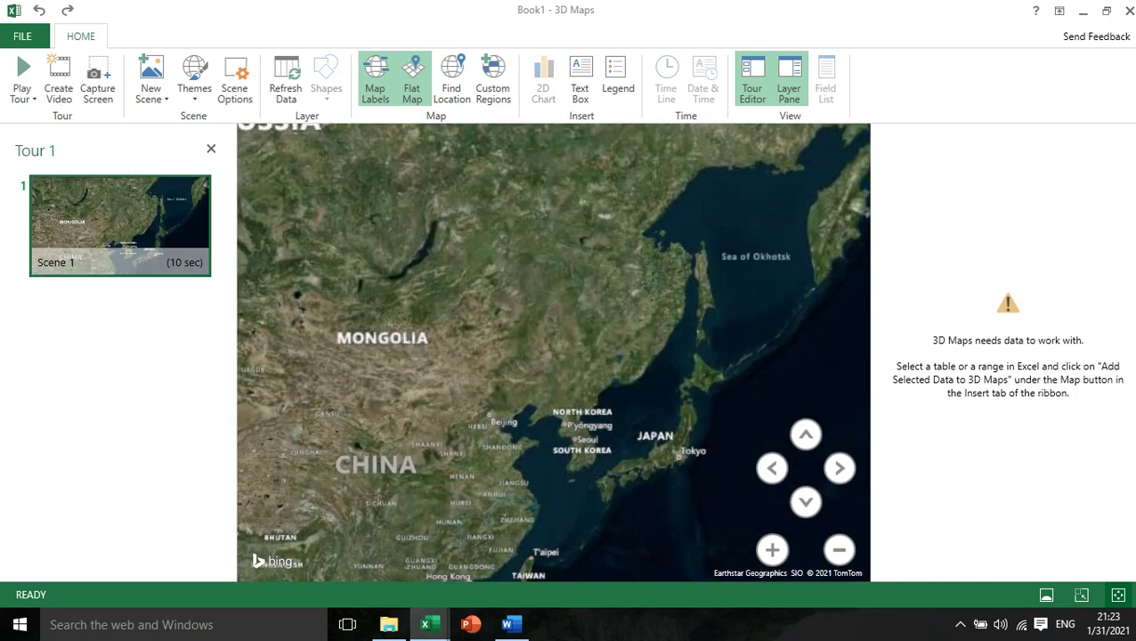
double_click(326, 402)
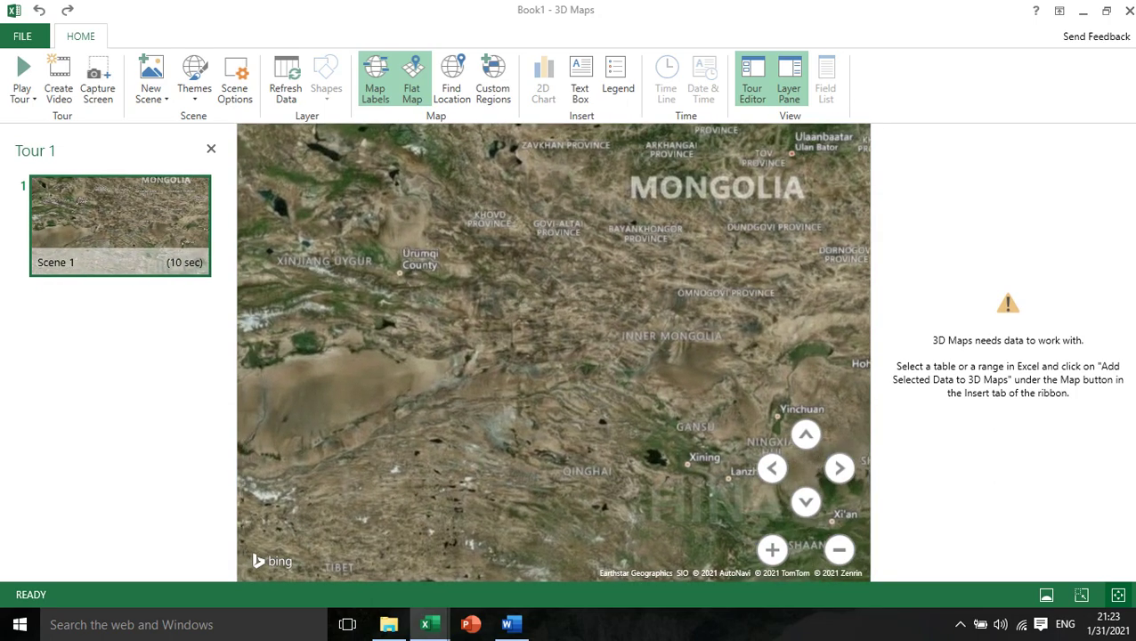
left_click_drag(534, 343, 503, 436)
left_click_drag(605, 330, 470, 408)
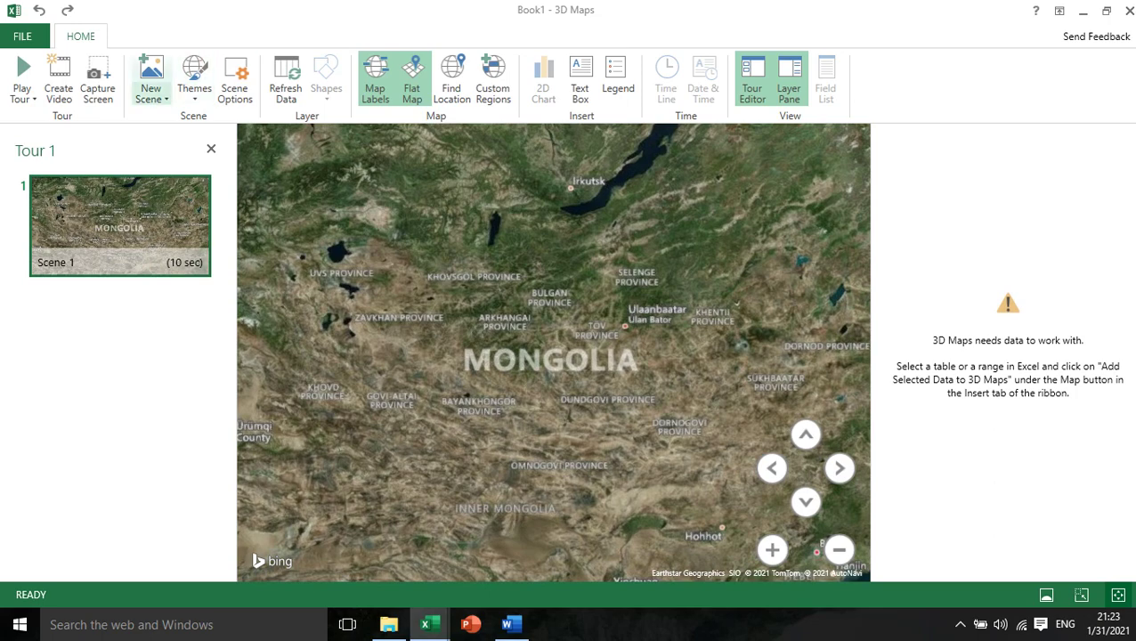
Step: Apply the light Power Map theme and bring the map in on western Mongolia around Khovd and Zavkhan provinces
left_click(194, 78)
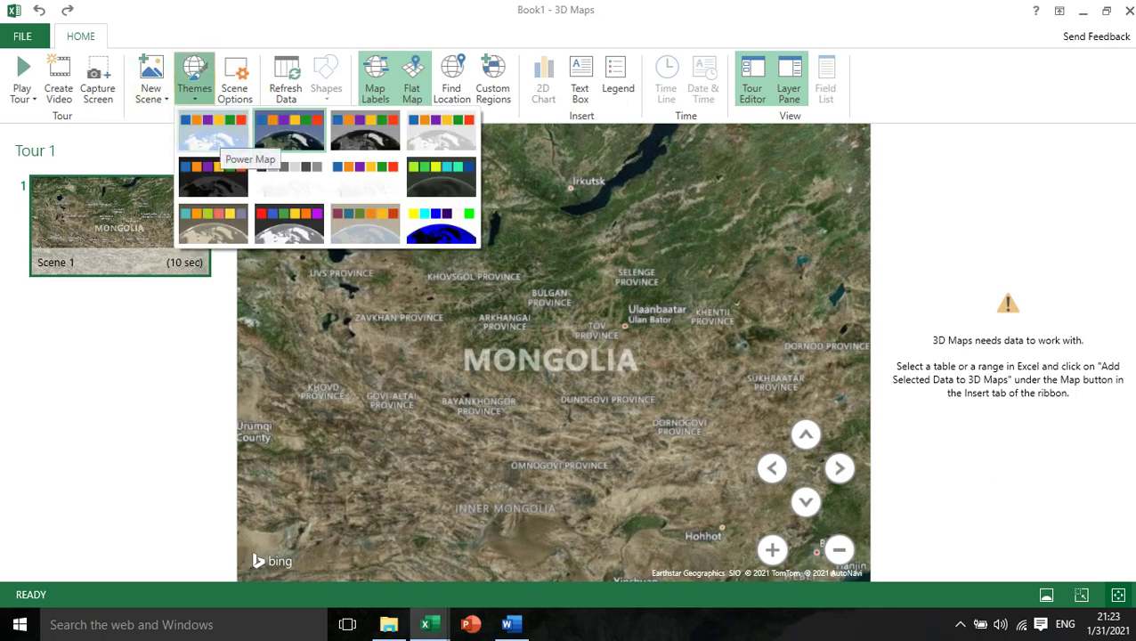
left_click(214, 141)
double_click(393, 337)
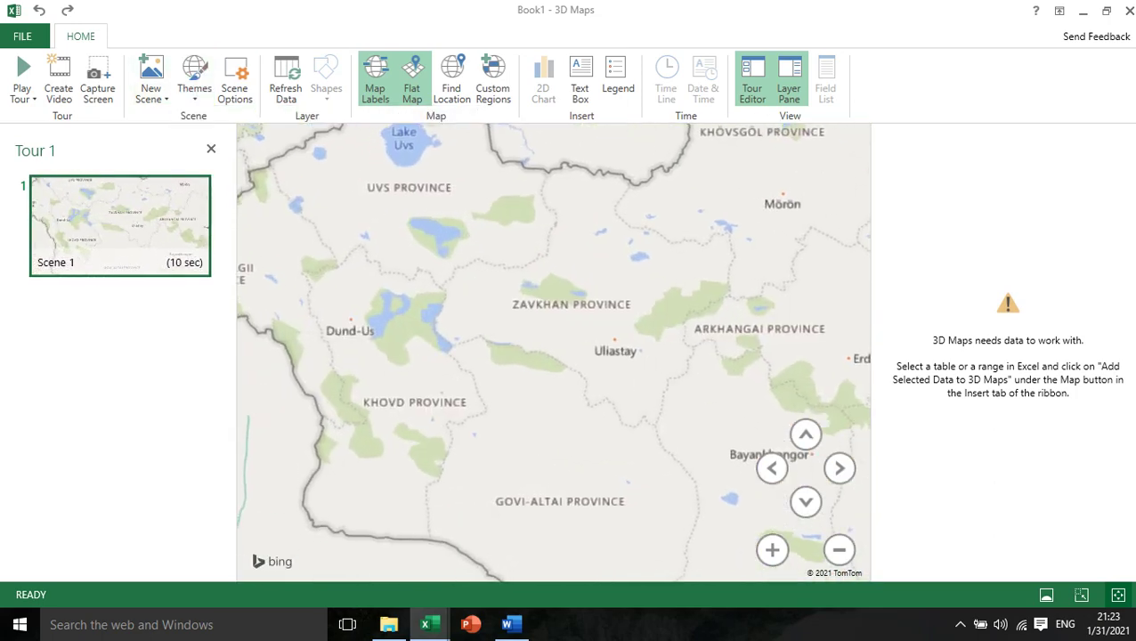
Step: Bring central Mongolia into the middle of the flat map and close the 3D Maps window
left_click_drag(605, 356, 473, 335)
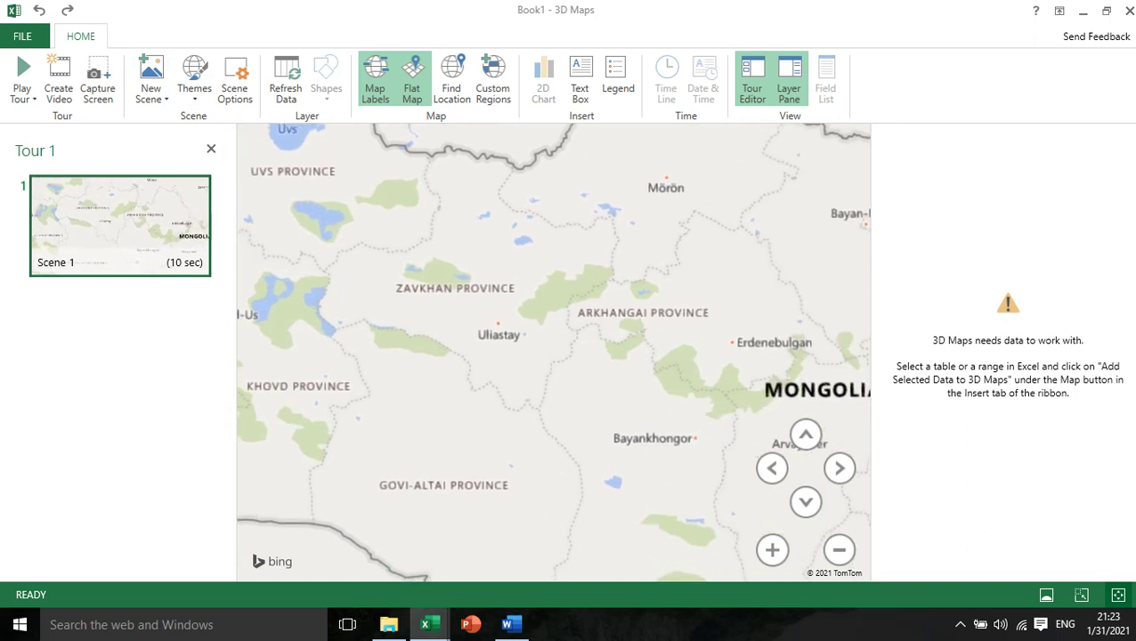
left_click_drag(605, 356, 487, 328)
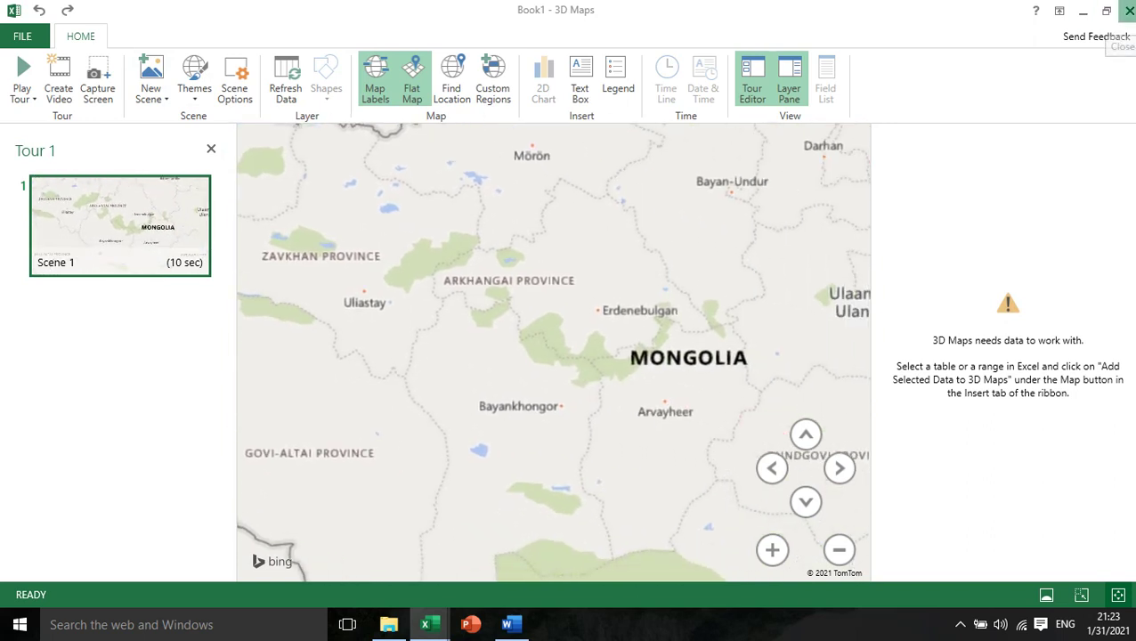
left_click(1123, 11)
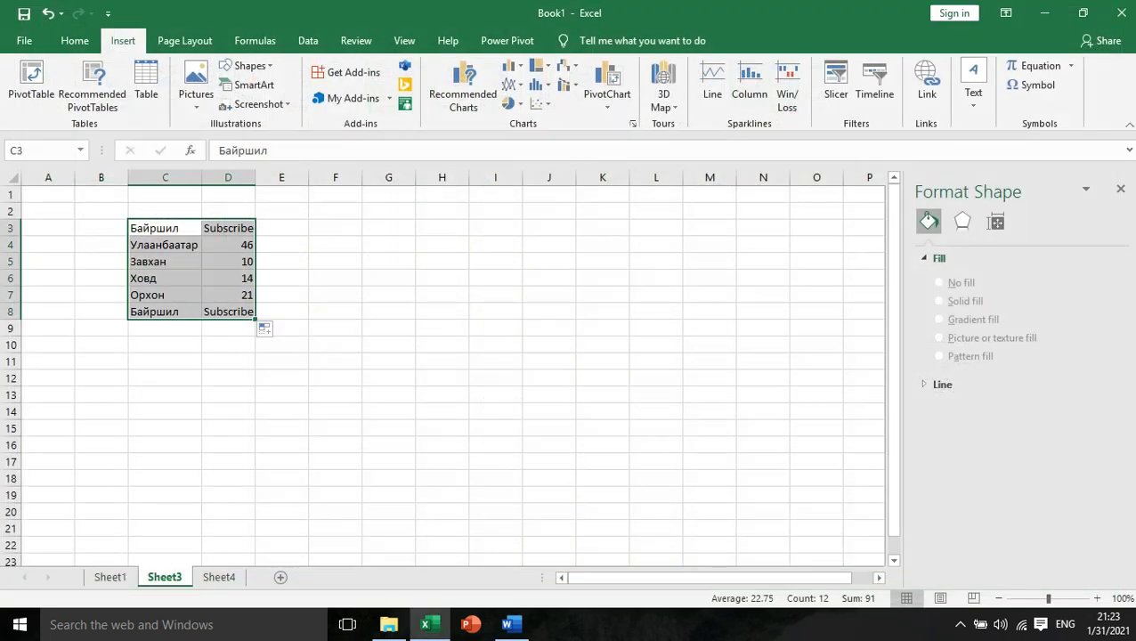
Step: Insert a screenshot of the File Explorer window showing the Pictures folder at cell I8 of Sheet3
left_click(495, 310)
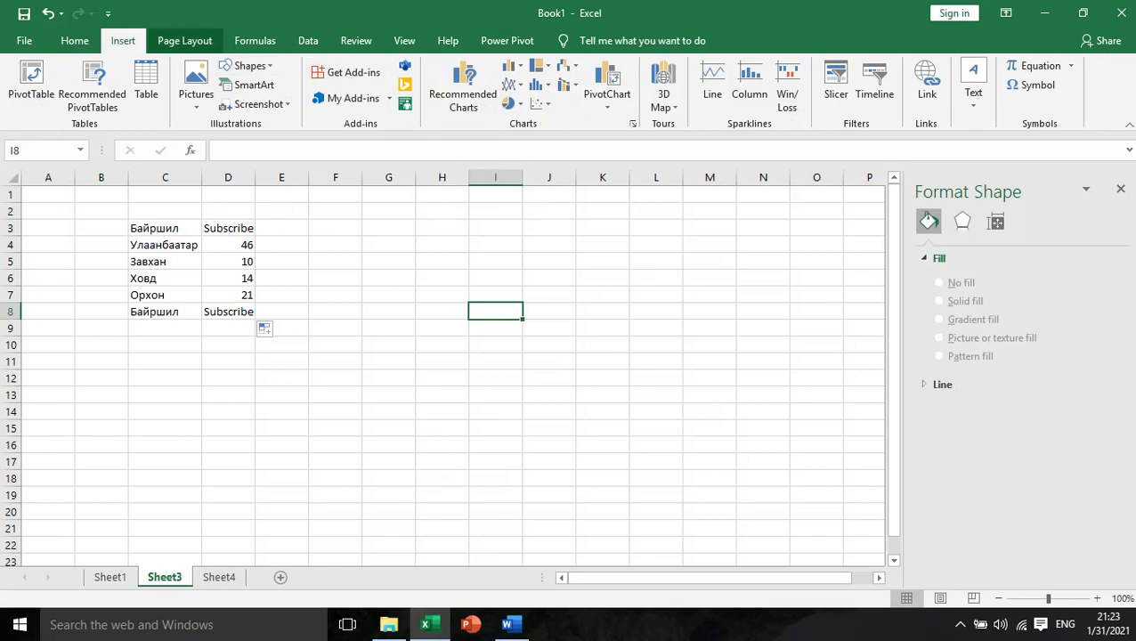
left_click(259, 104)
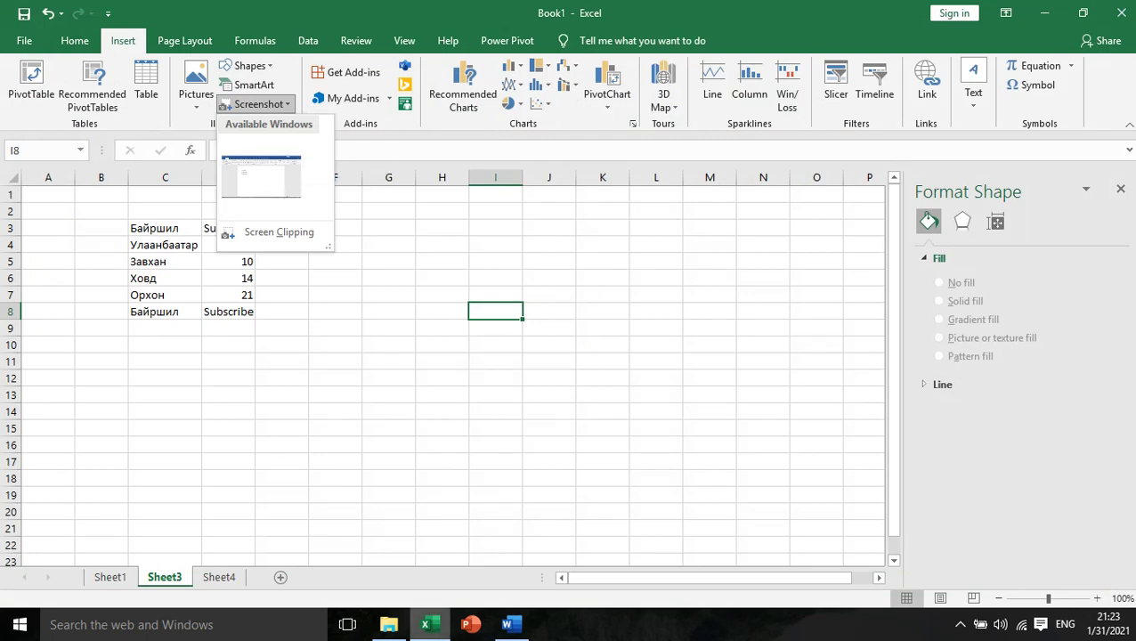
left_click(389, 625)
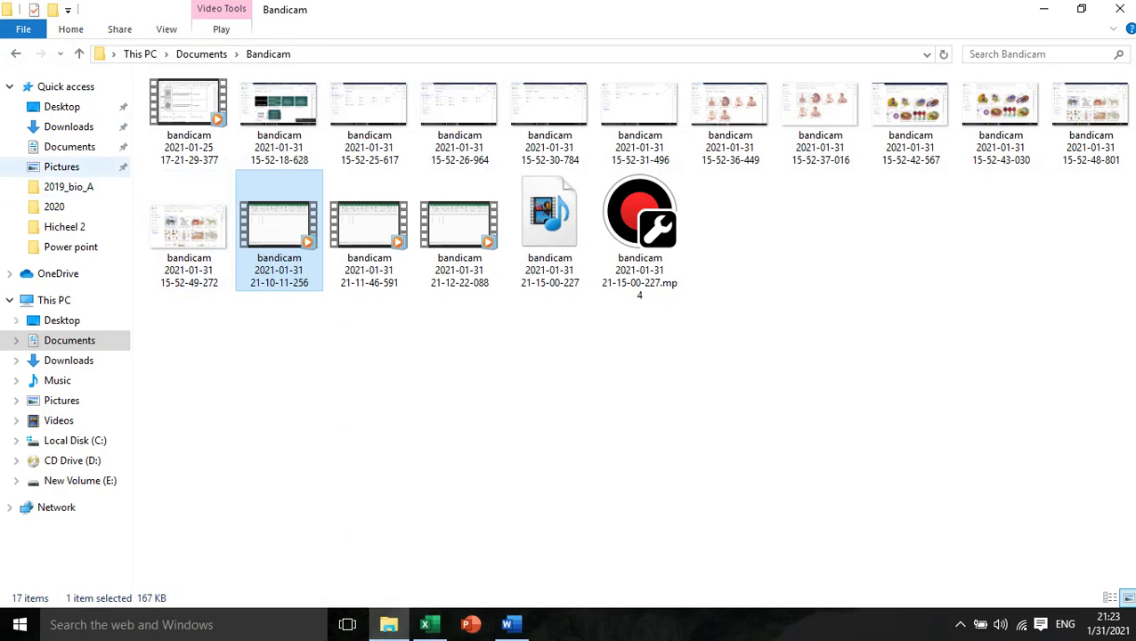
left_click(62, 167)
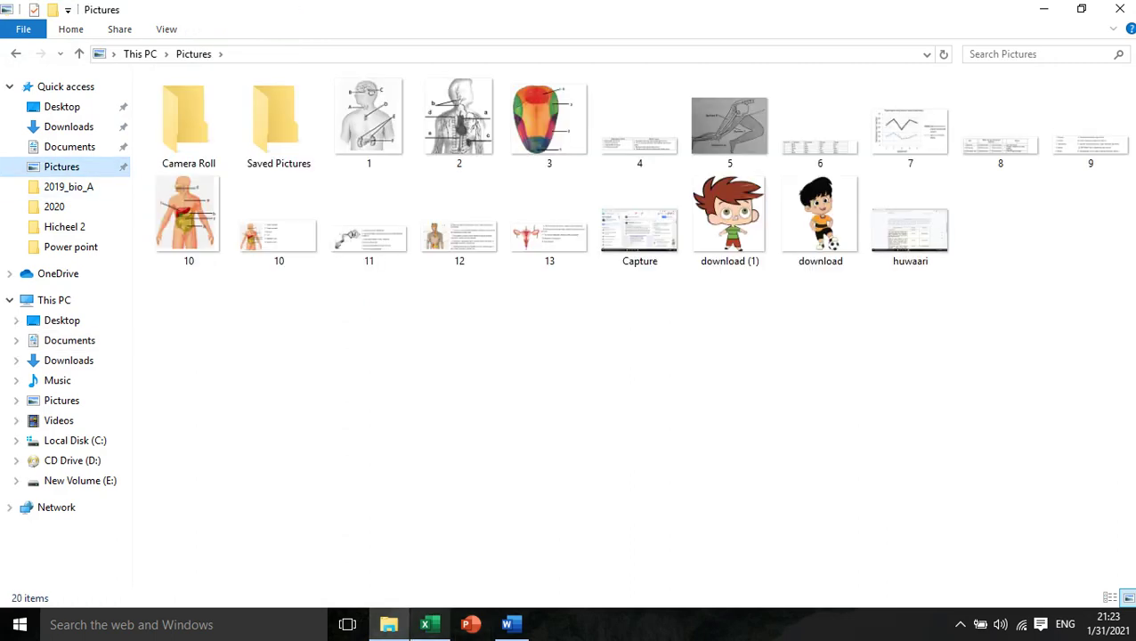
left_click(430, 625)
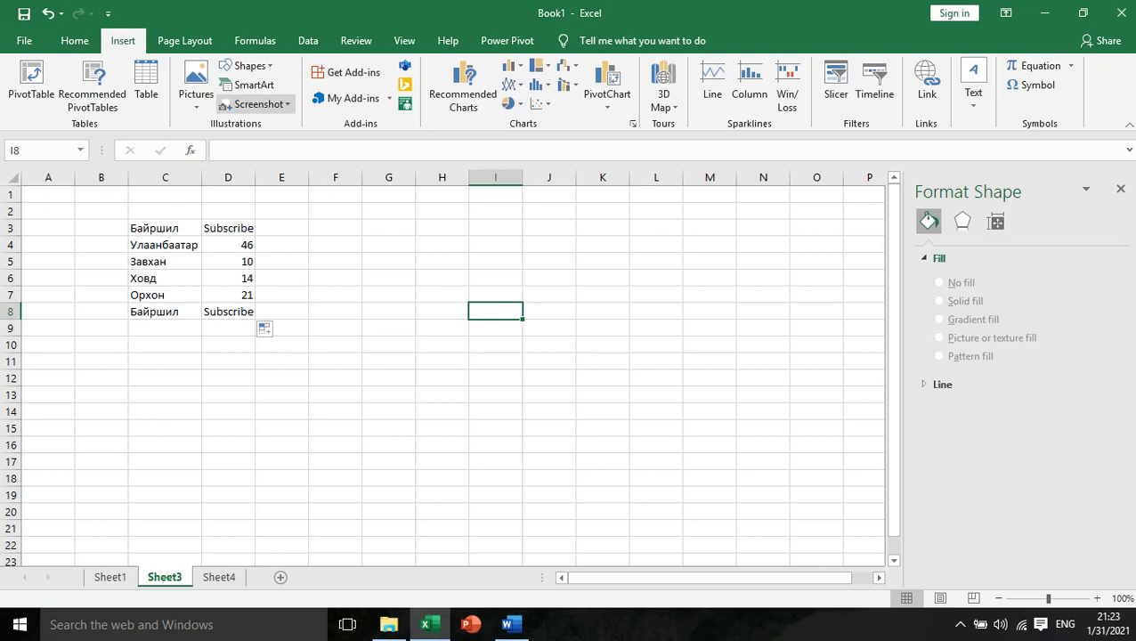
left_click(258, 104)
left_click(260, 176)
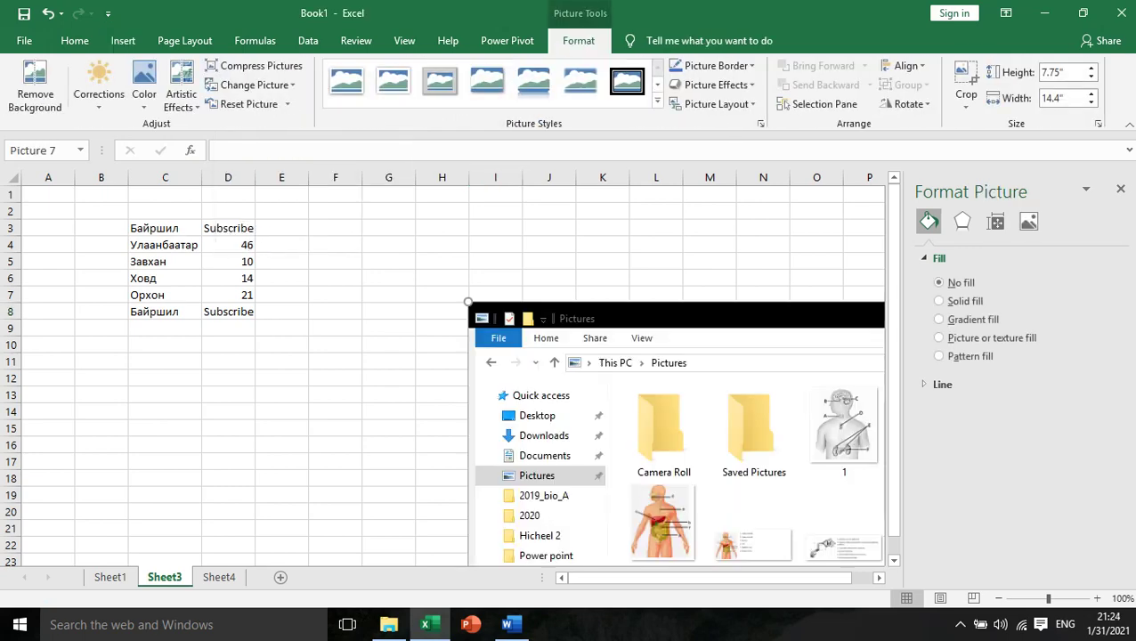
Step: Shrink the inserted screenshot to about 3.01 by 5.59 inches and place it beside the data table
left_click_drag(623, 400, 447, 322)
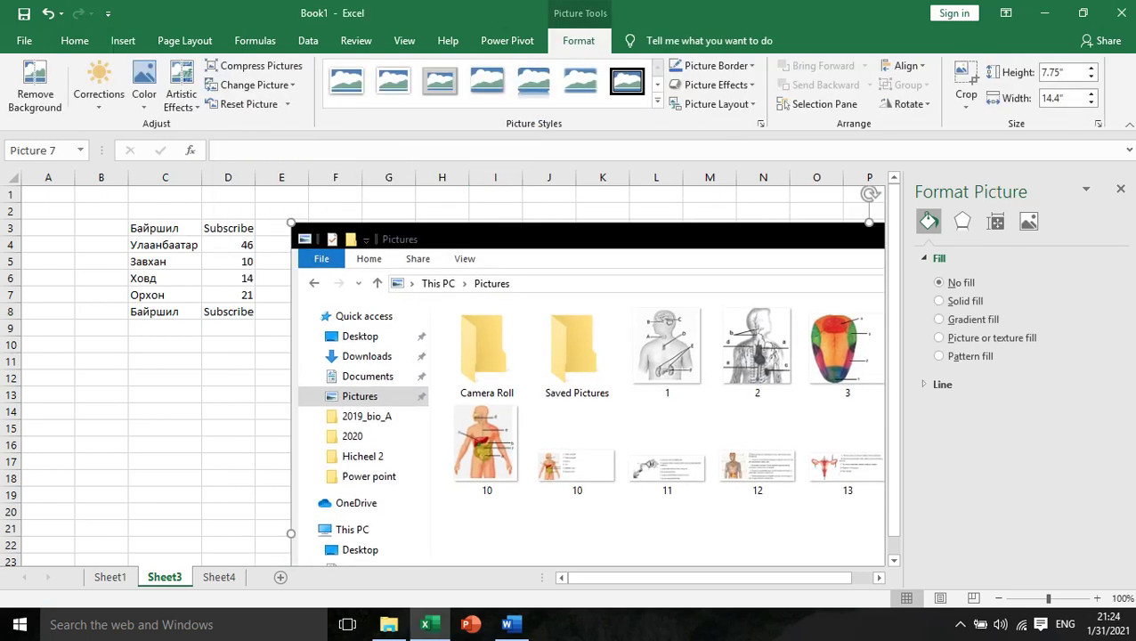
left_click_drag(291, 223, 566, 370)
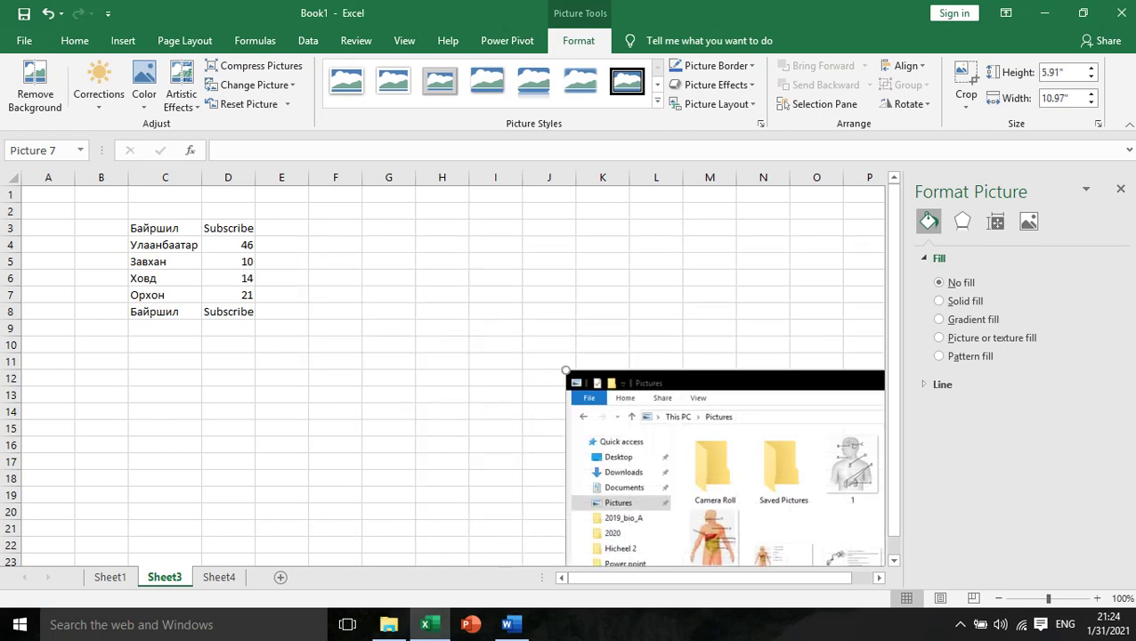
left_click_drag(658, 428, 358, 263)
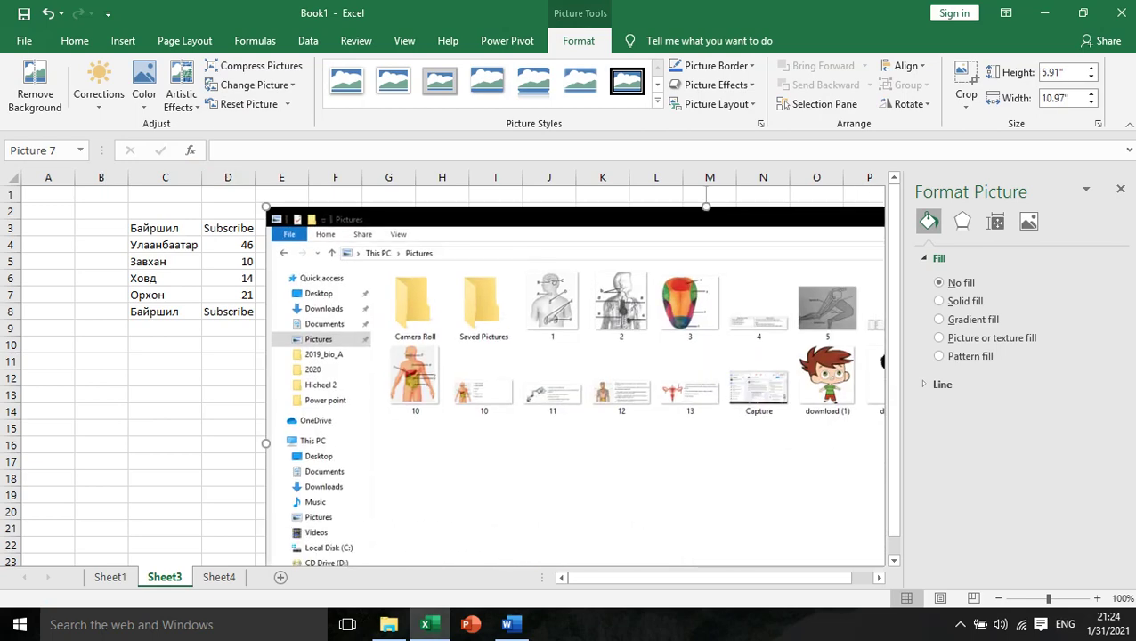
left_click_drag(266, 205, 494, 329)
left_click_drag(686, 446, 479, 347)
left_click_drag(288, 230, 492, 339)
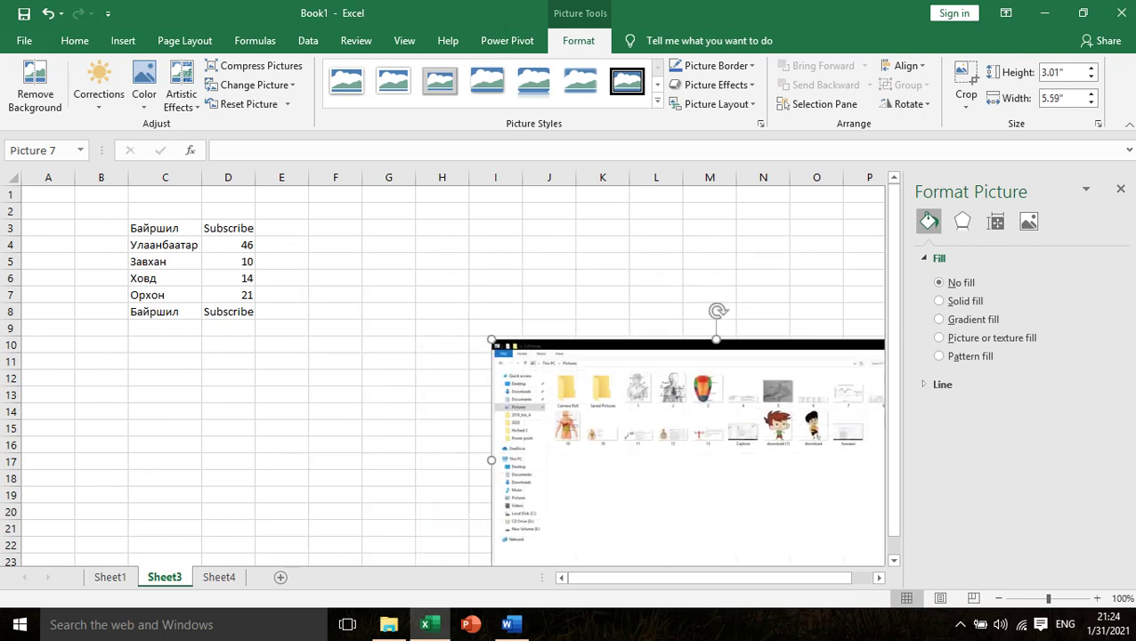
left_click_drag(818, 436, 669, 329)
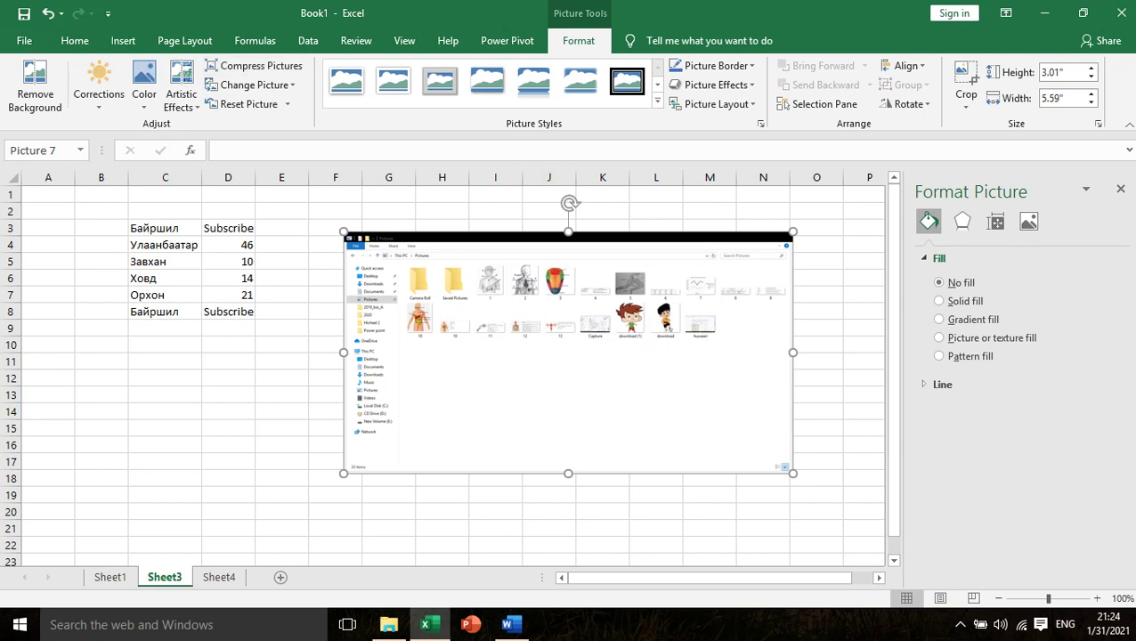
Step: Crop the screenshot to an area about 0.89 by 0.91 inches around the human-body thumbnail named 10
left_click(966, 75)
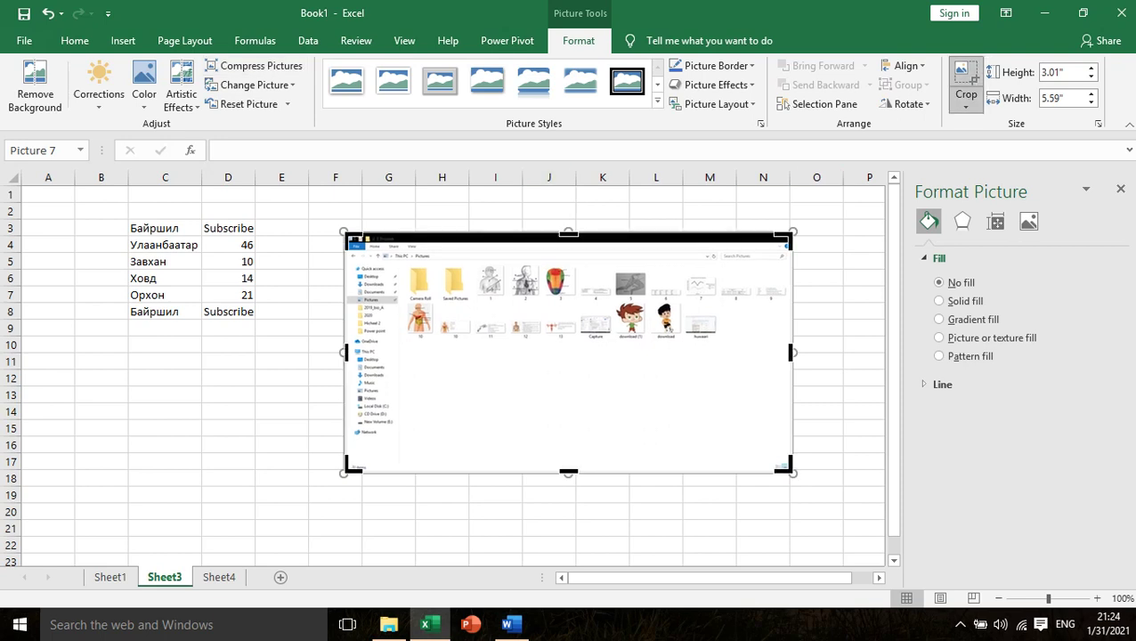
left_click_drag(789, 237, 467, 292)
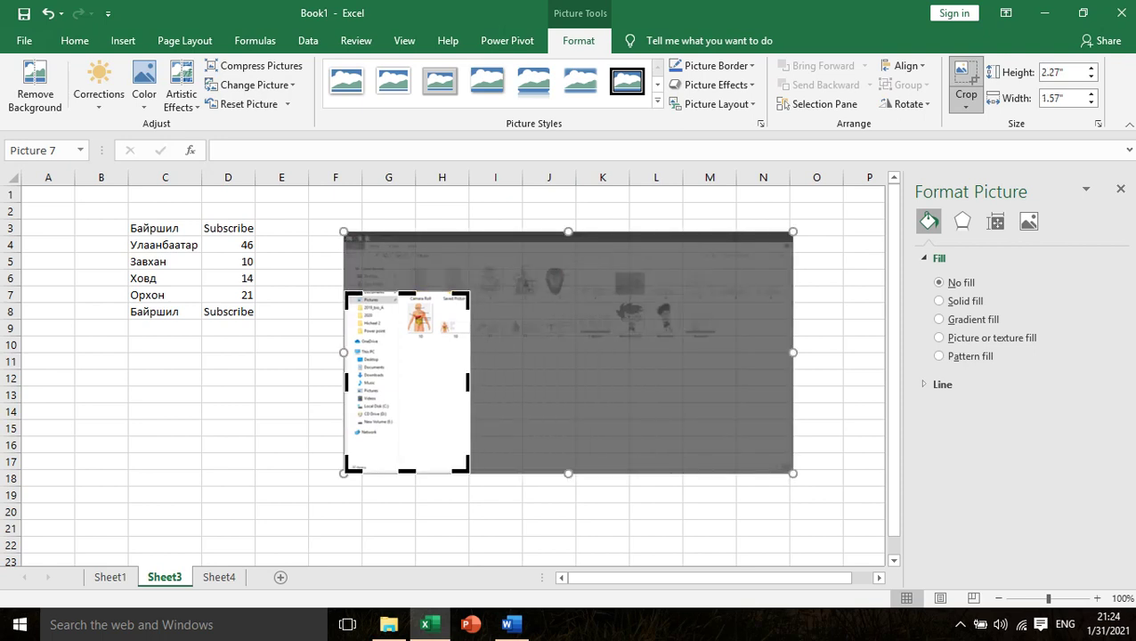
left_click_drag(347, 471, 398, 361)
left_click(816, 379)
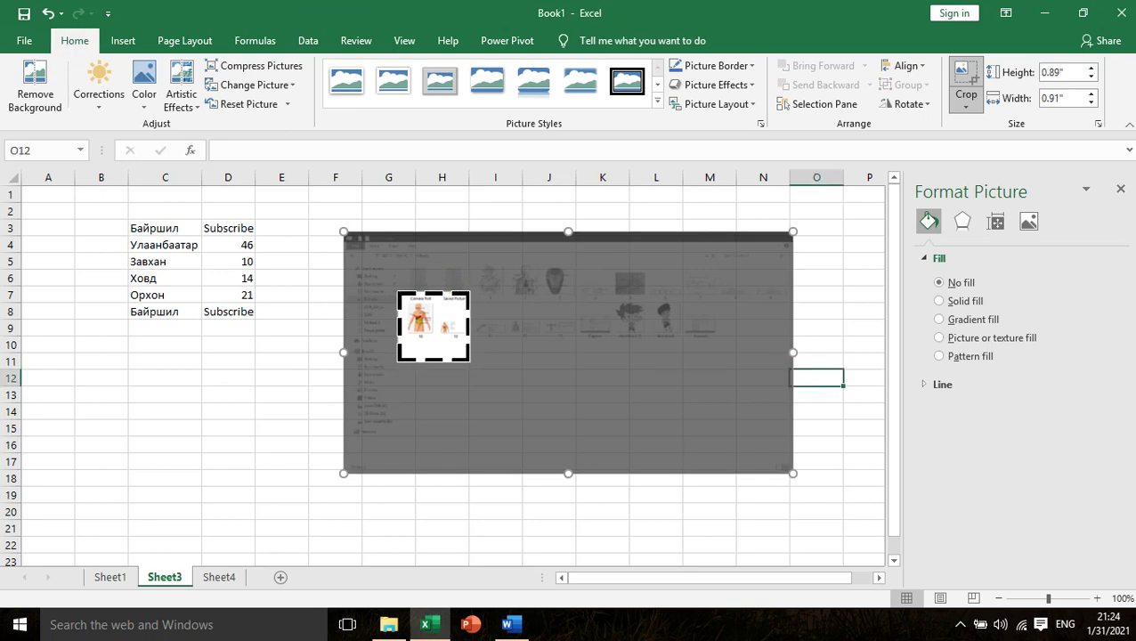
Step: Enlarge the cropped picture to about 3.56 by 3.65 inches and move it slightly upward
left_click(434, 326)
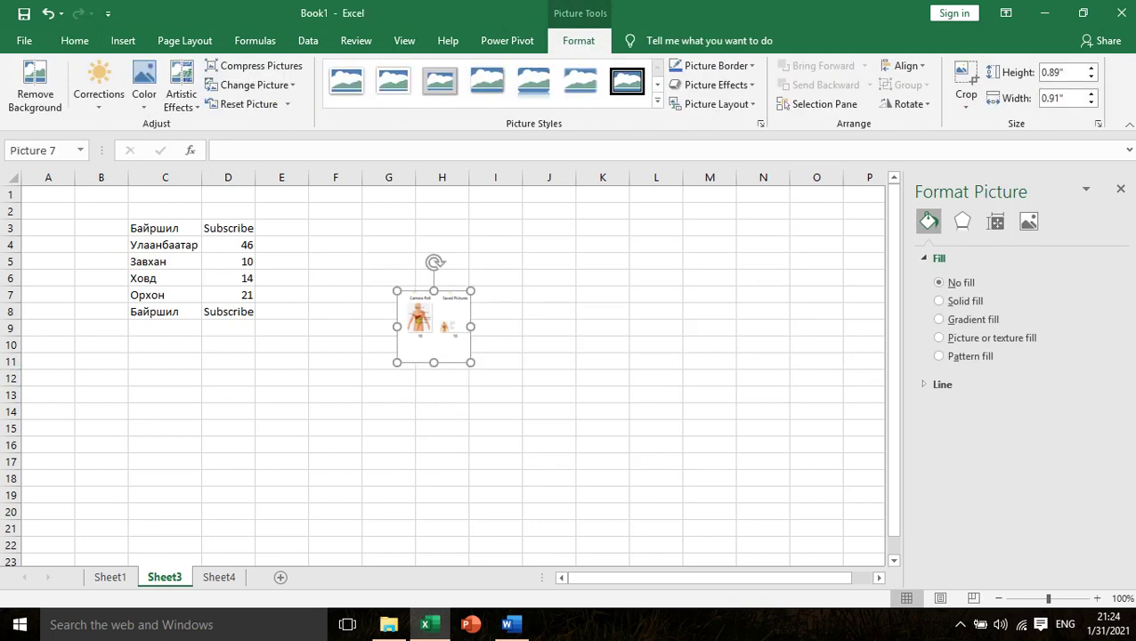
left_click_drag(471, 362, 690, 577)
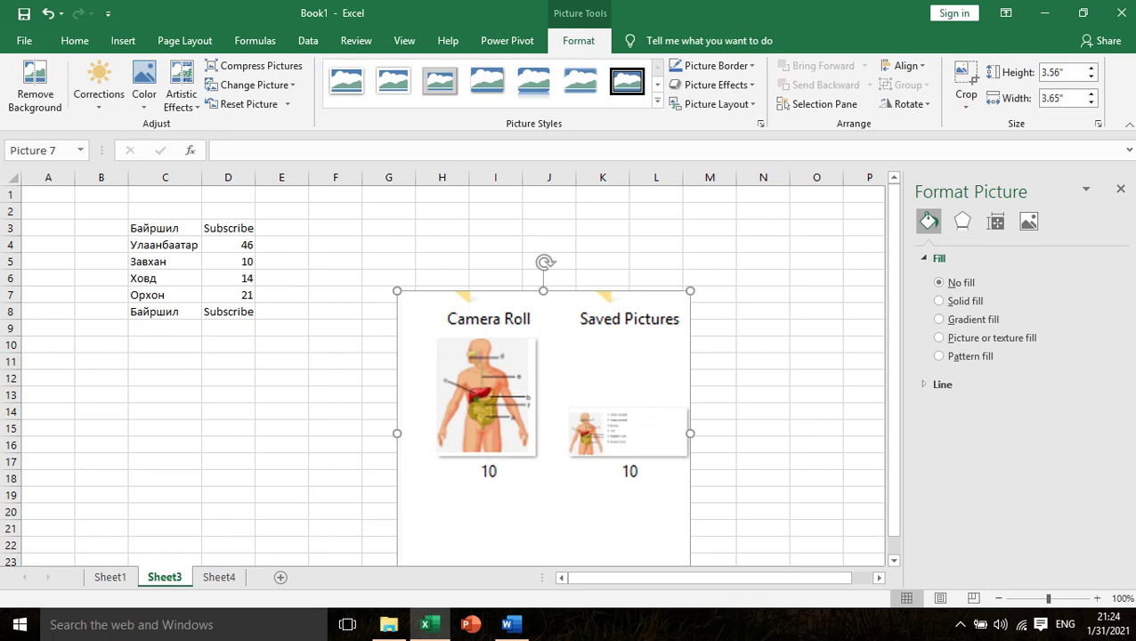
left_click_drag(552, 436, 546, 376)
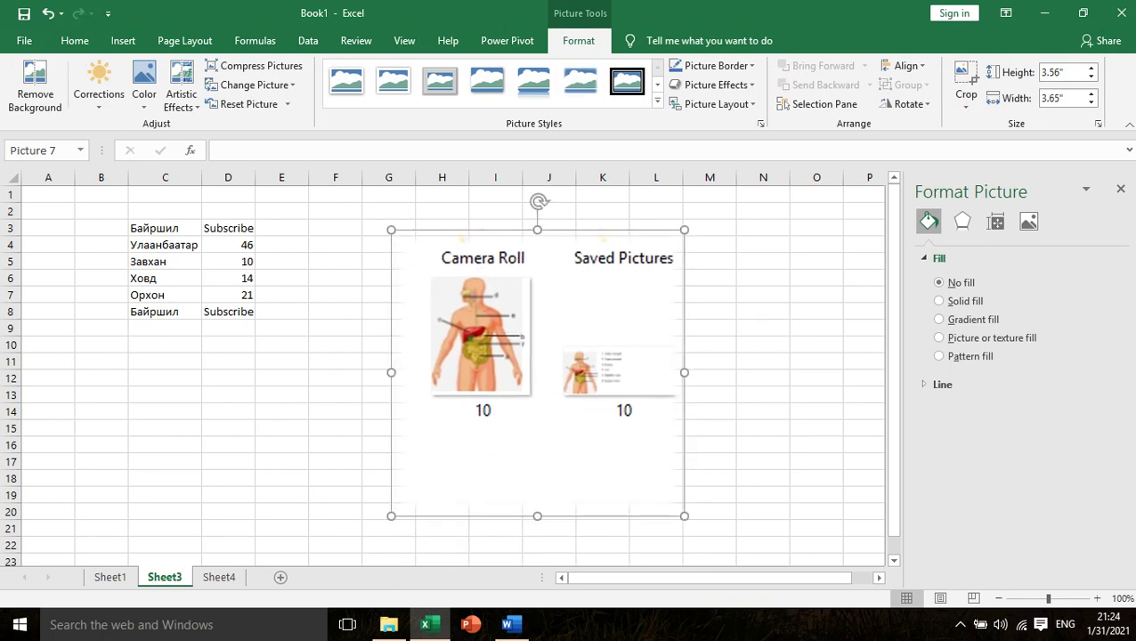
Step: Remove the cropped picture's background, shifting the selection area over the human-body figure, and keep the changes
left_click(35, 87)
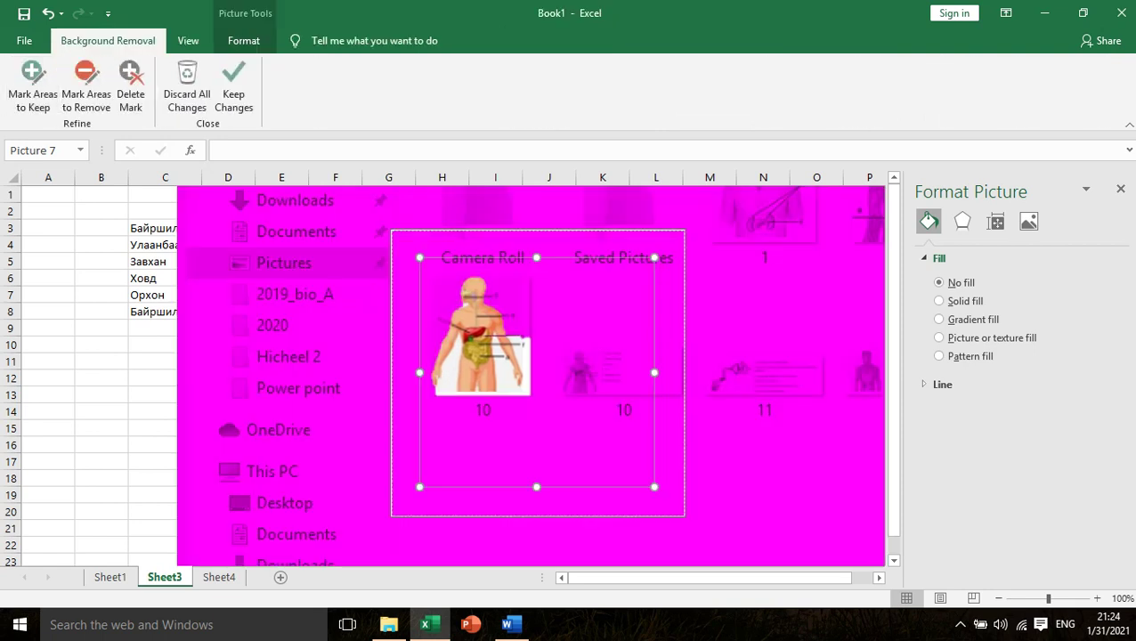
left_click_drag(537, 372, 511, 373)
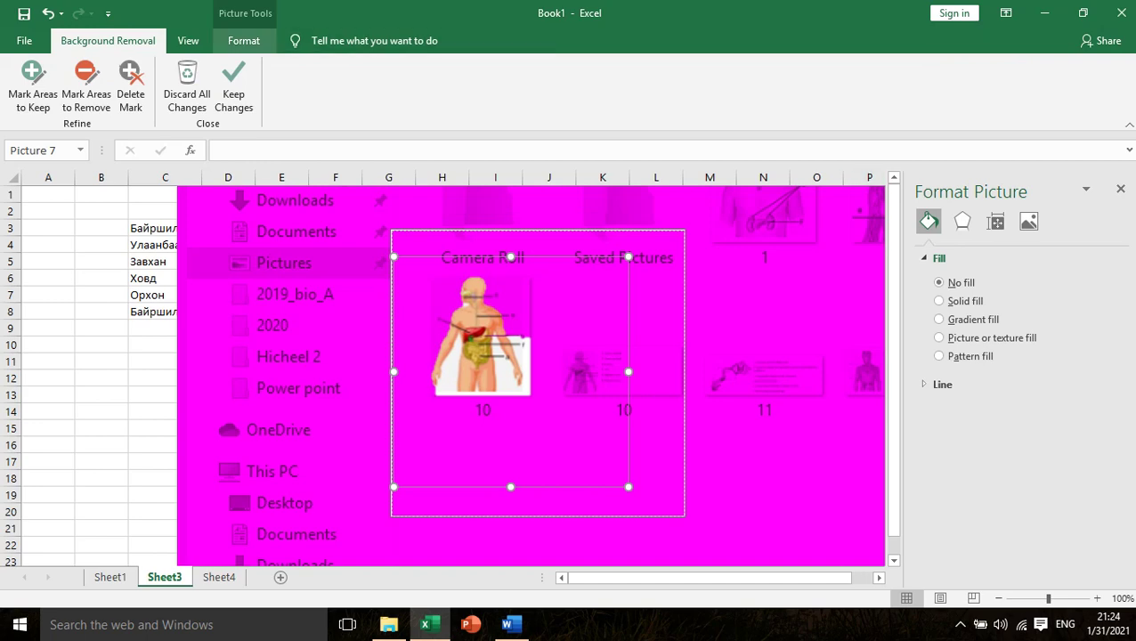
left_click(234, 86)
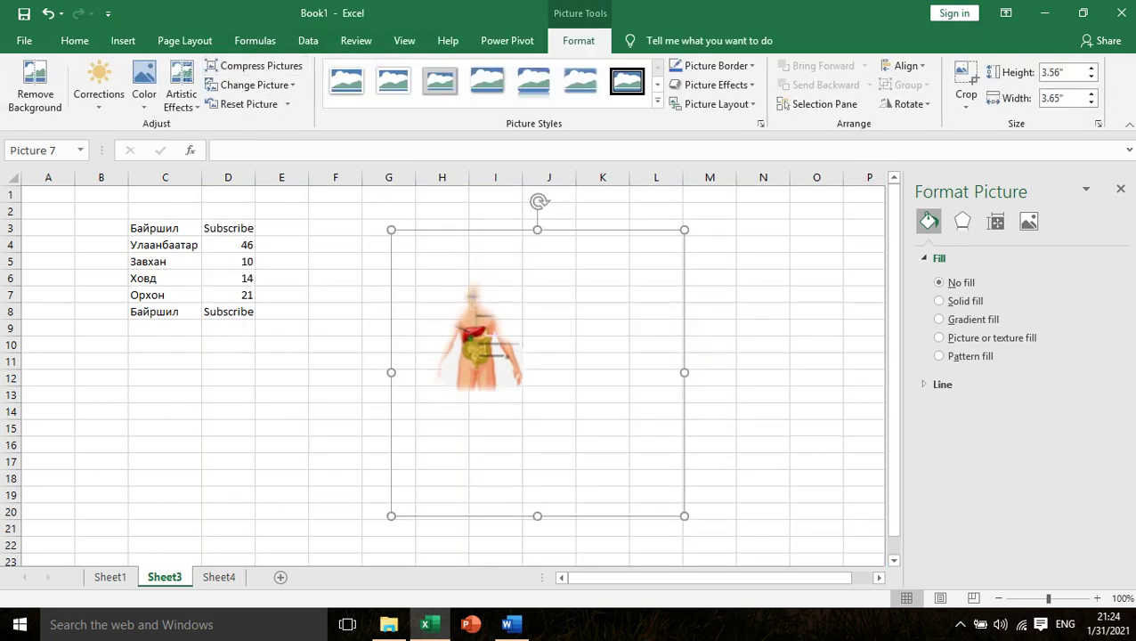
Step: Try moving the cut-out body figure, undo the last move, and delete the picture from the sheet
left_click_drag(481, 338, 441, 294)
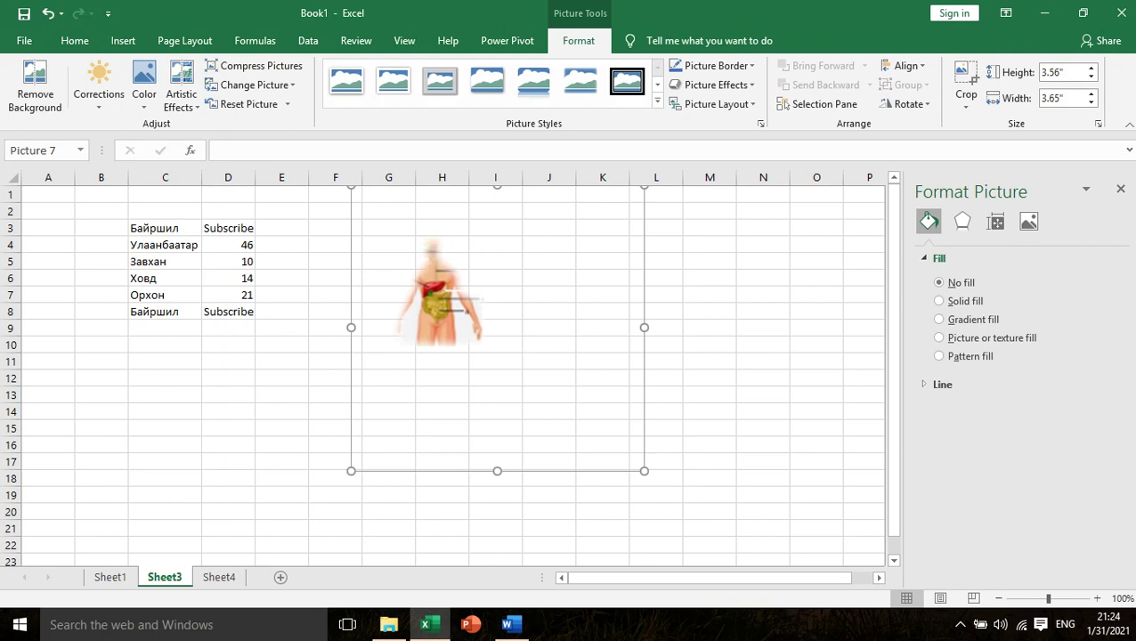
key("ctrl+z")
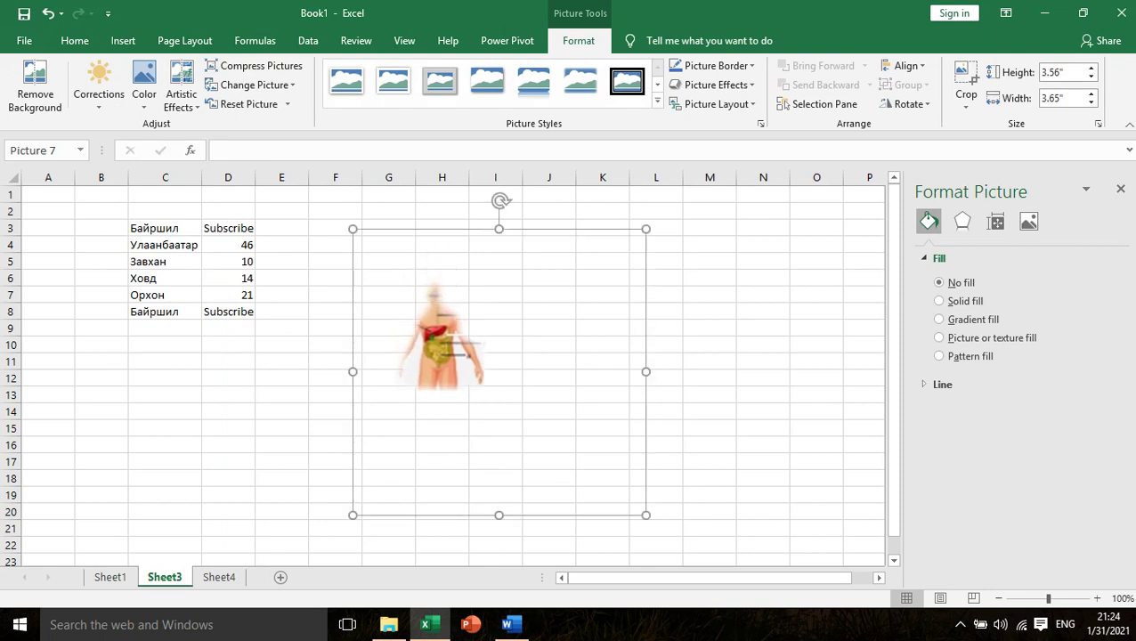
key("Delete")
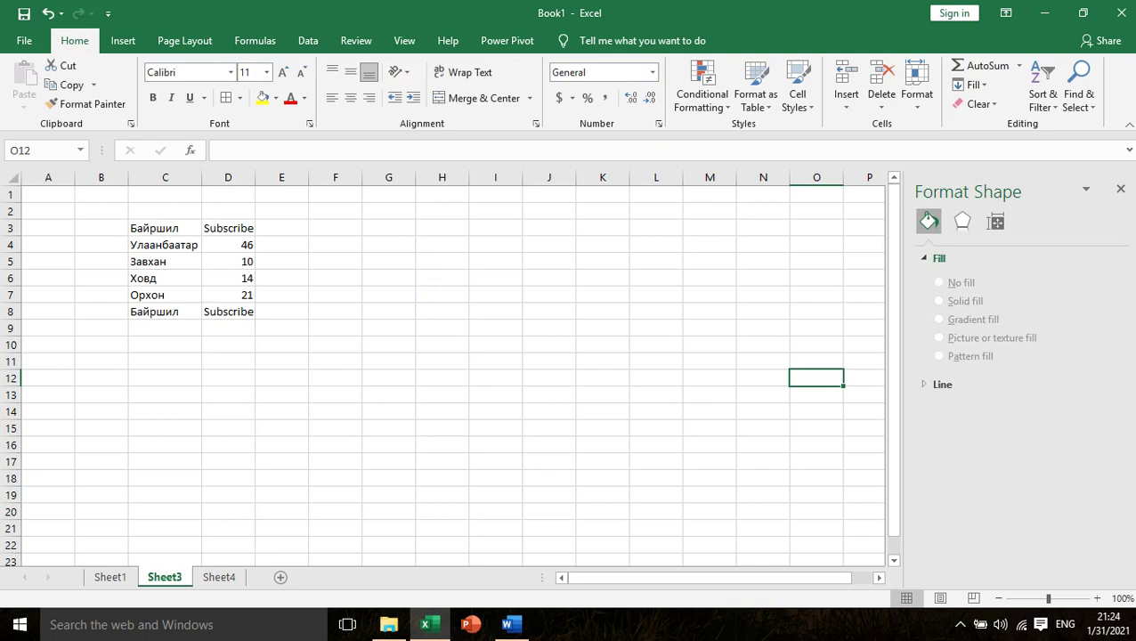
Step: Insert the picture "download" of the boy with a football from this device and place it beside the table
key("alt+n")
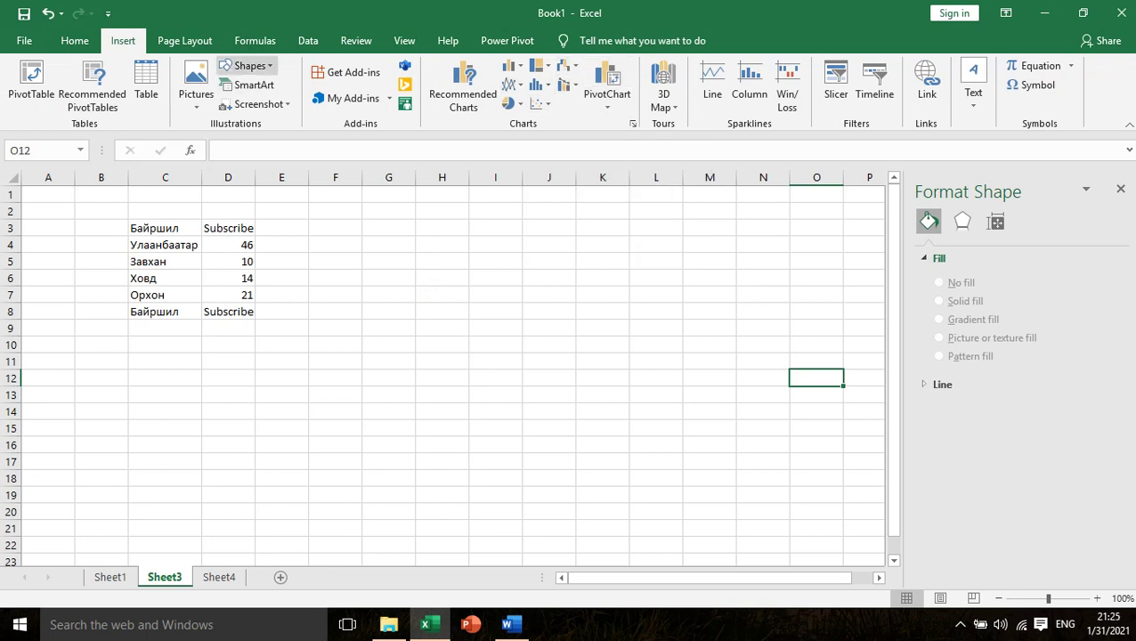
left_click(196, 89)
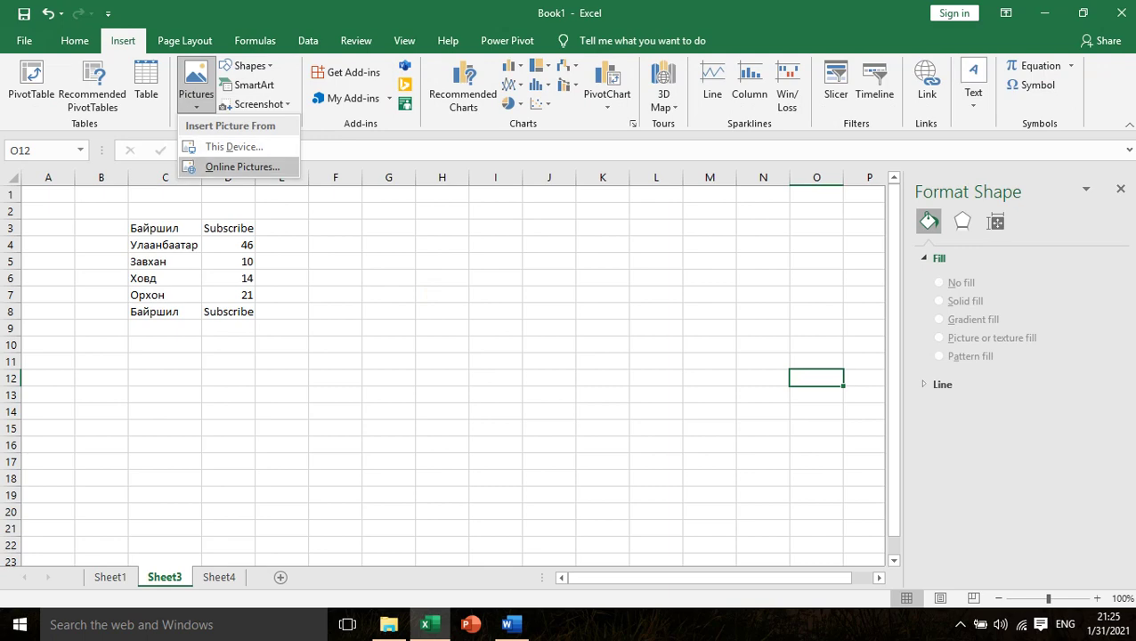
left_click(233, 147)
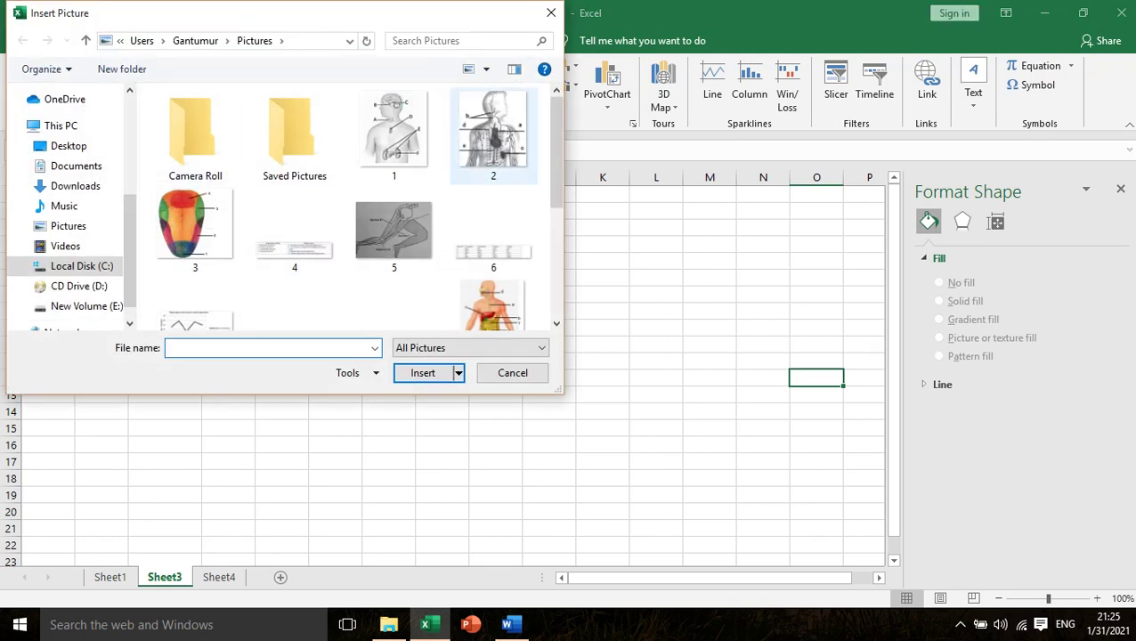
scroll(383, 165, "down", 3)
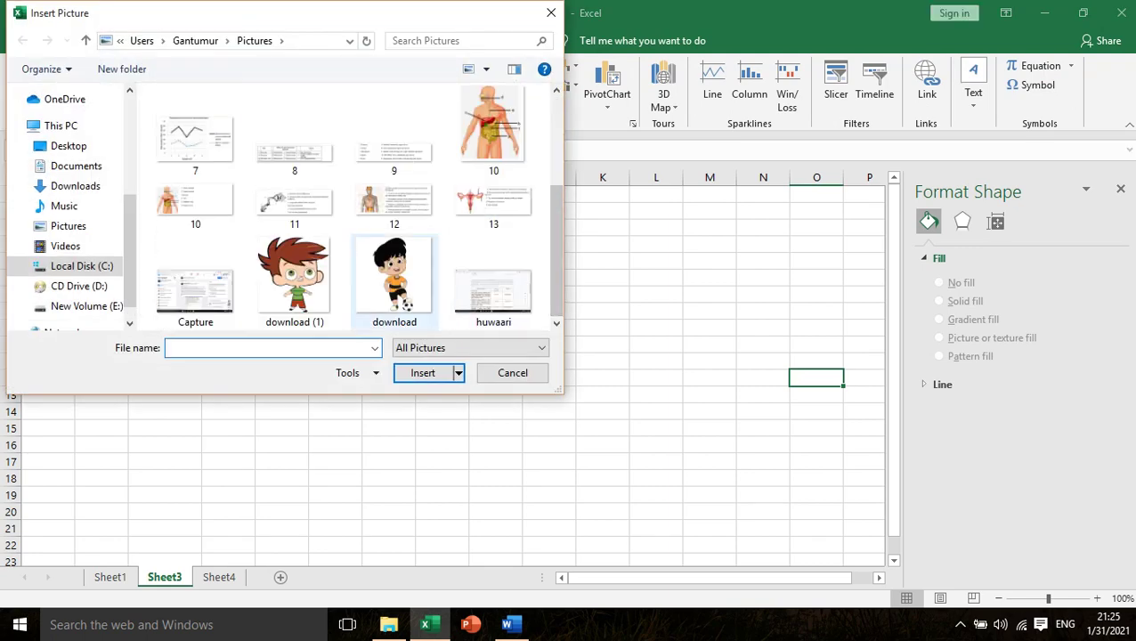
double_click(394, 281)
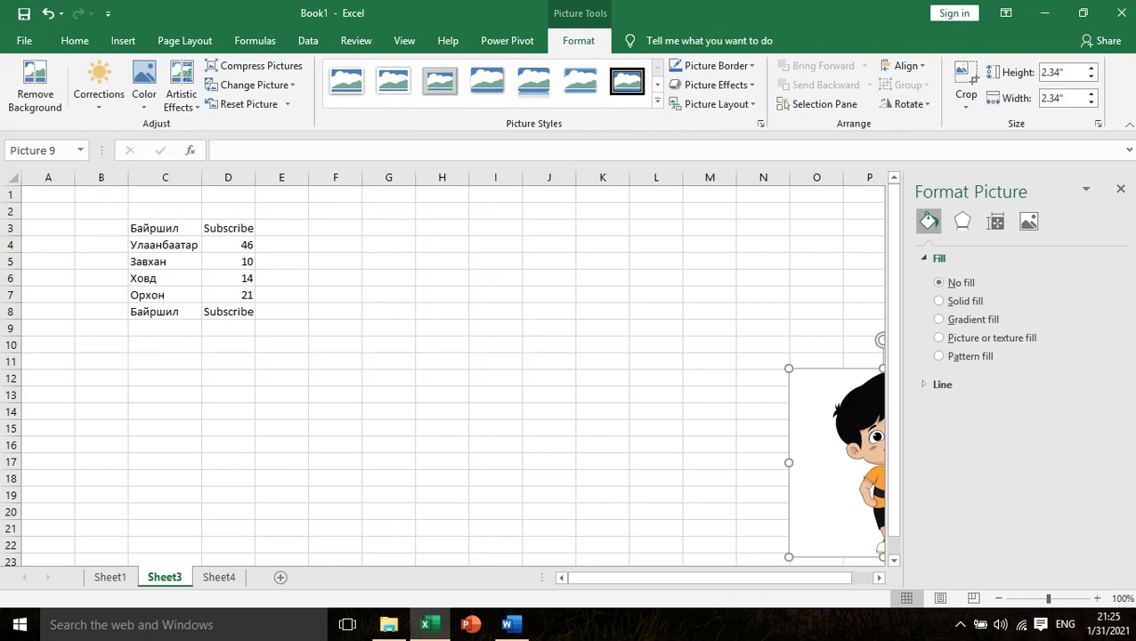
left_click_drag(837, 463, 372, 304)
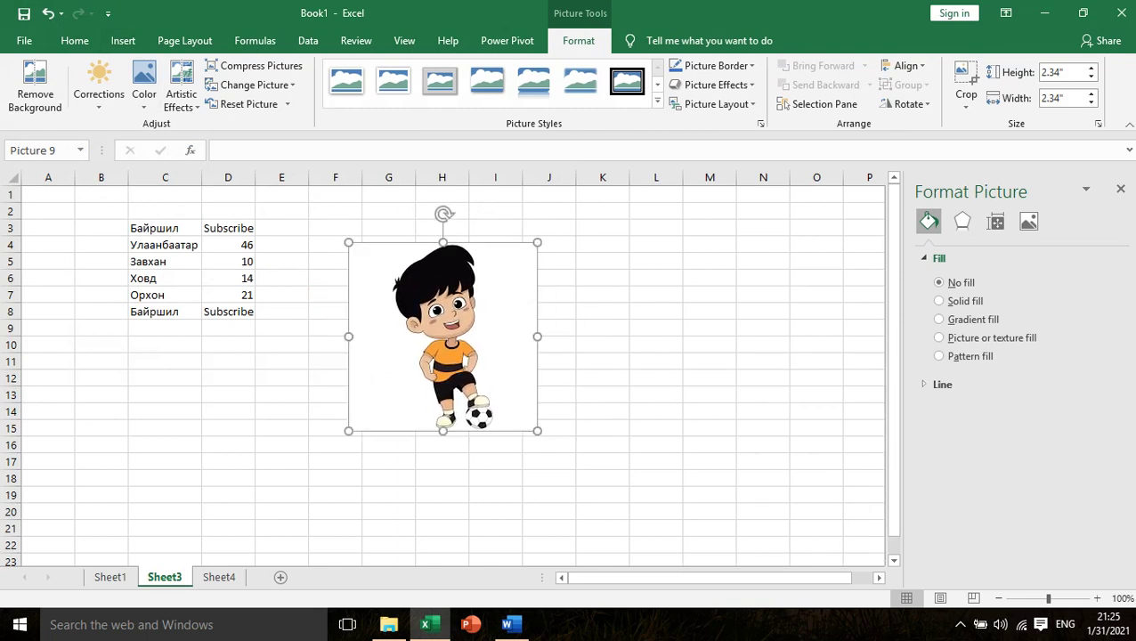
Step: Remove the boy picture's background, extending the selection area to cover his hair and feet, and keep the changes
left_click(35, 86)
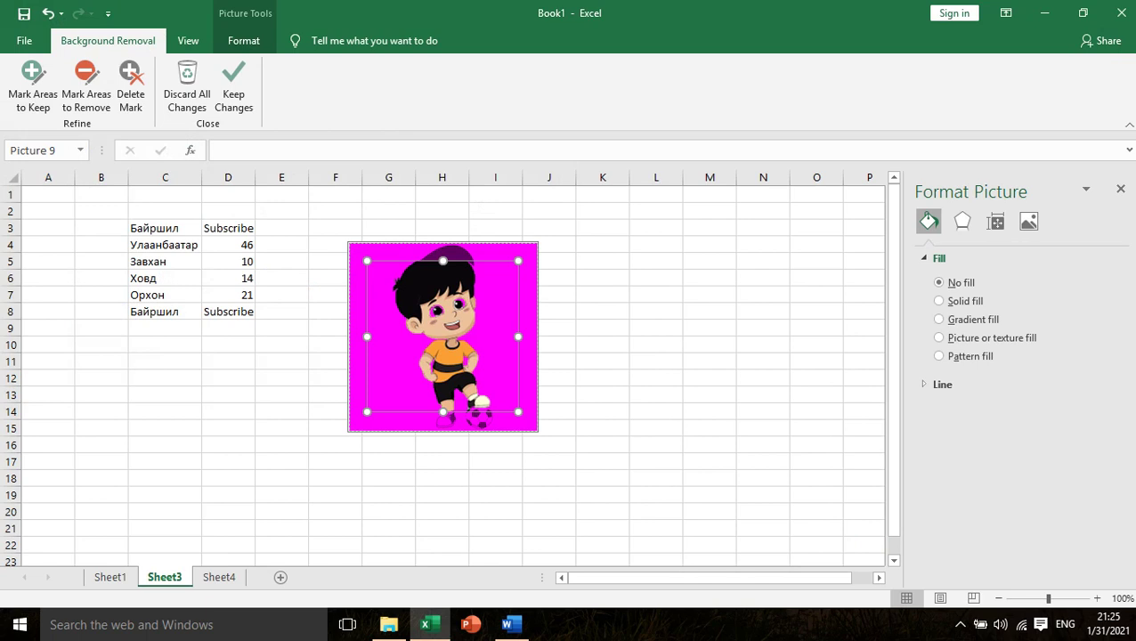
left_click_drag(518, 259, 530, 243)
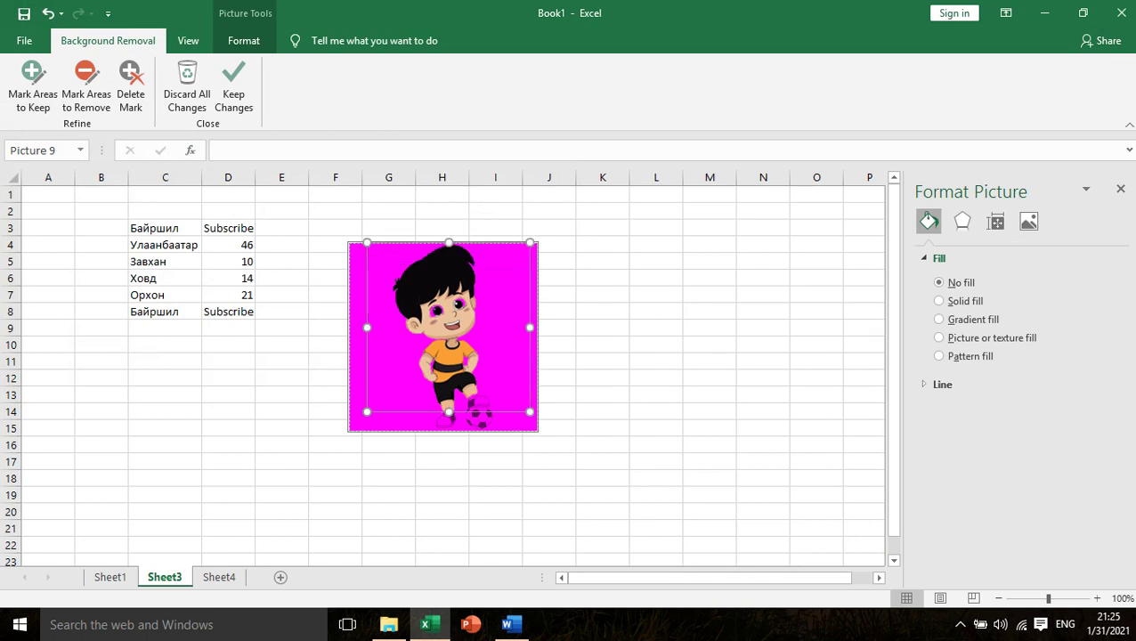
left_click_drag(449, 413, 449, 431)
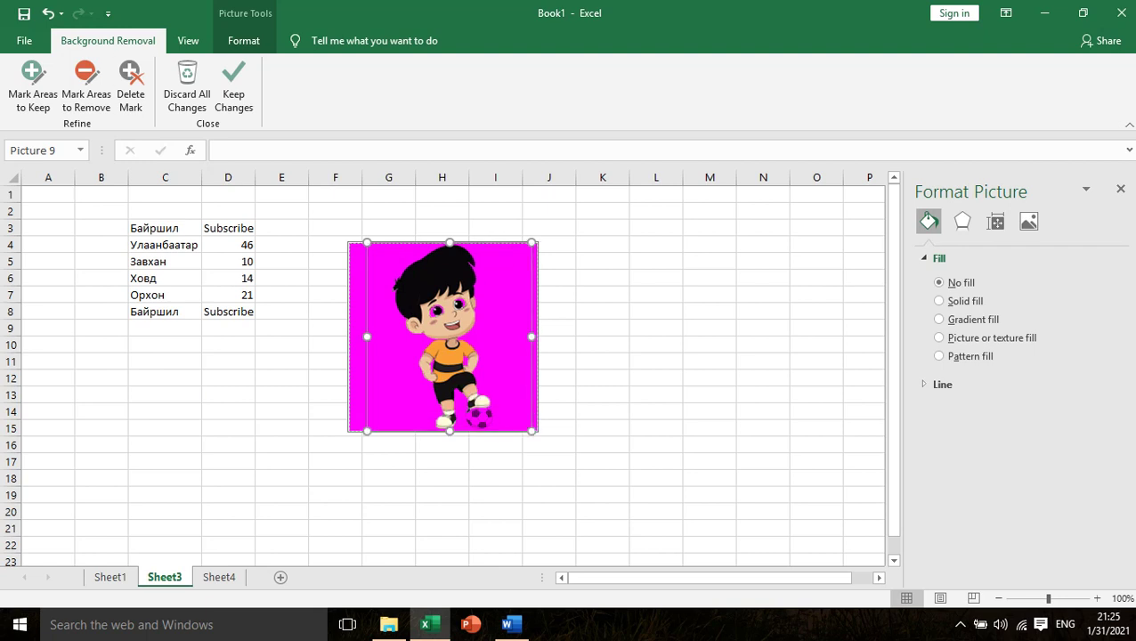
left_click(233, 86)
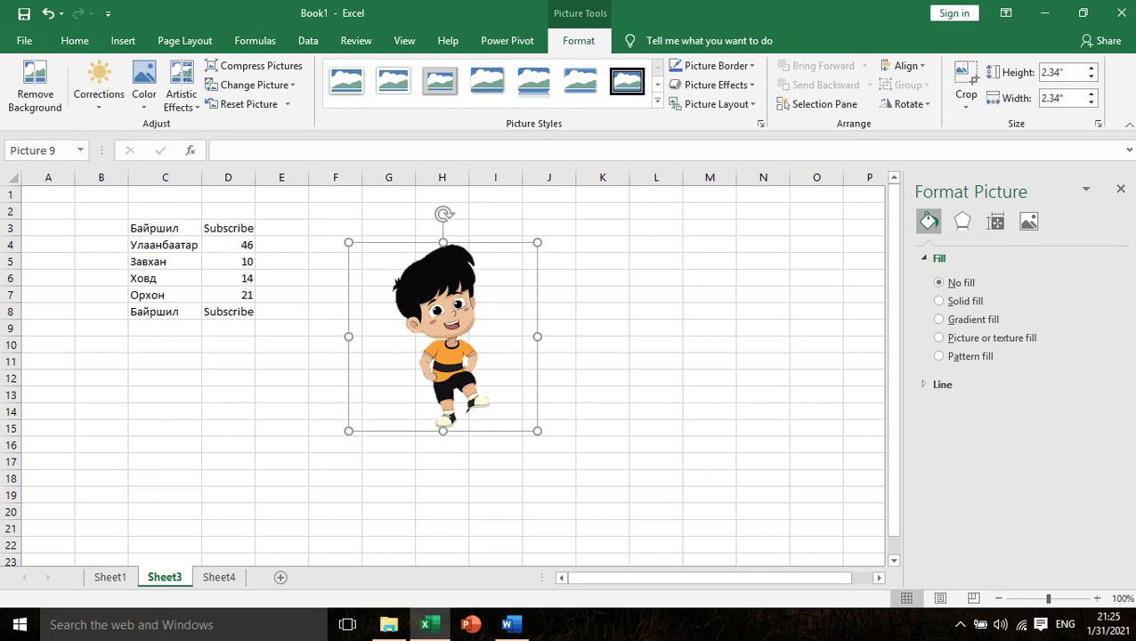
Step: Shrink the cut-out boy picture to about 1.01 by 1.01 inches and place it around columns H to J, rows 4 to 9
left_click_drag(537, 431, 430, 324)
left_click_drag(389, 283, 499, 266)
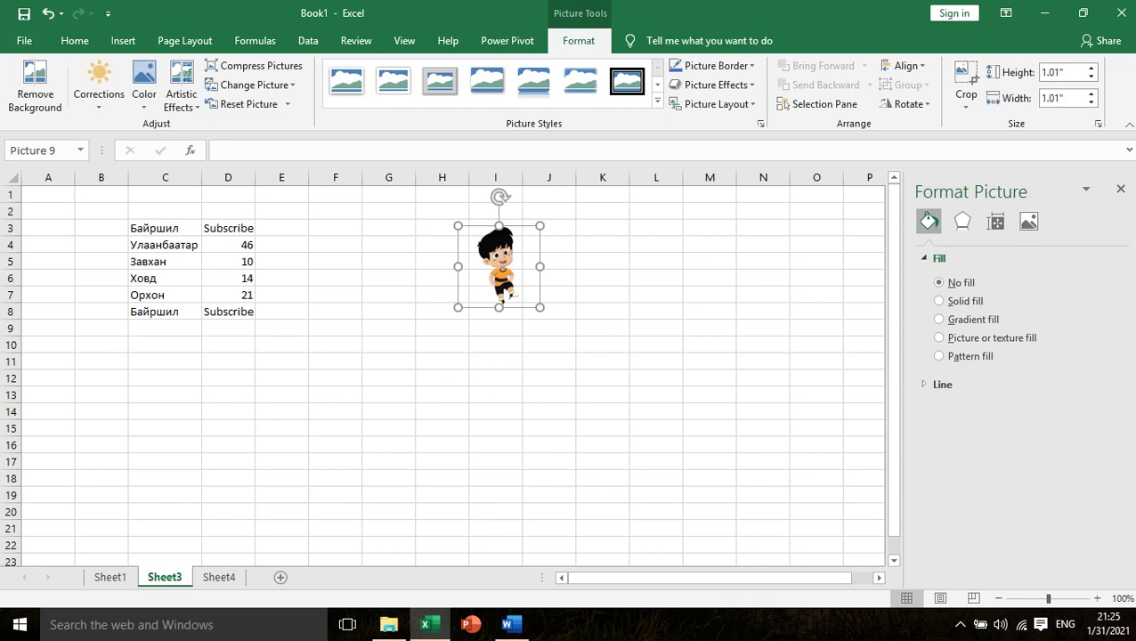
left_click_drag(499, 267, 487, 289)
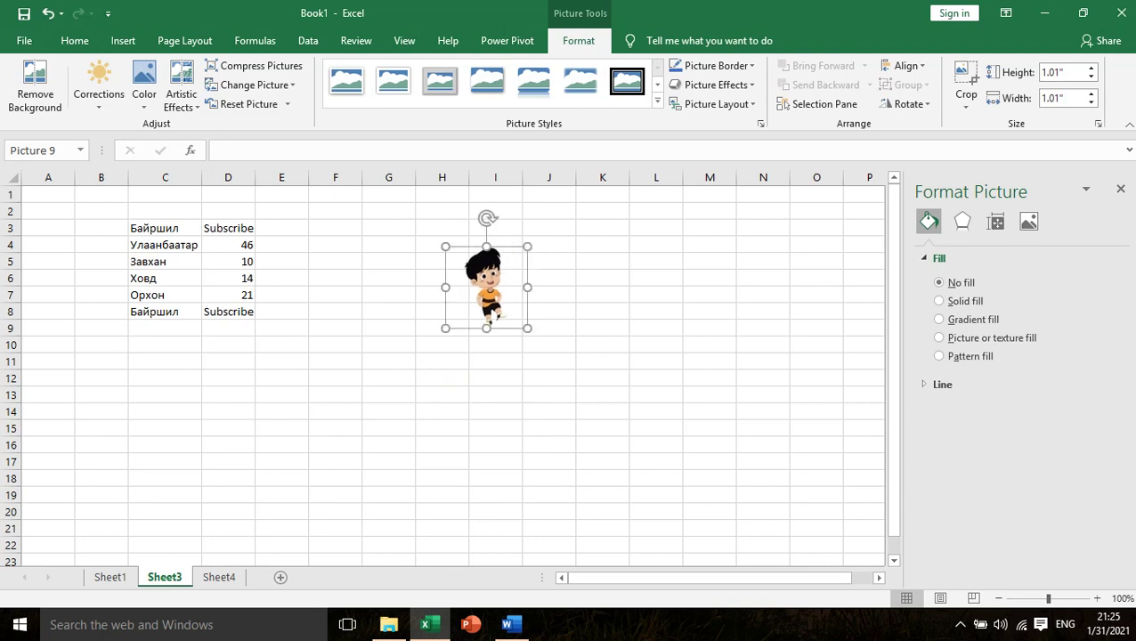